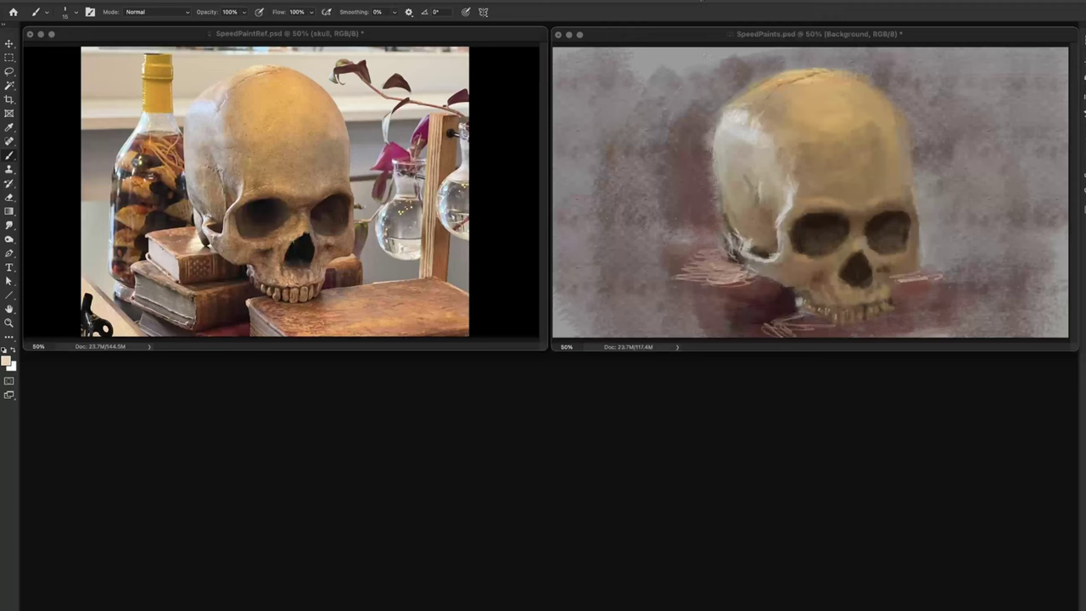
Hide the skull image in SpeedPaintRef.psd so the canyon river photo serves as the painting reference.
left_click_drag(289, 34, 287, 34)
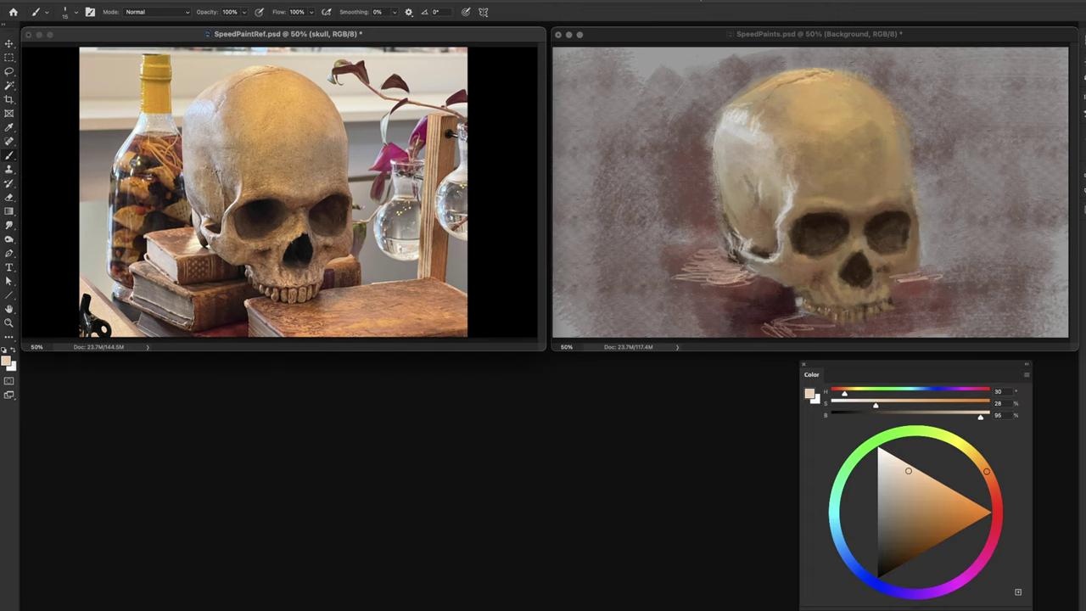
key("super+comma")
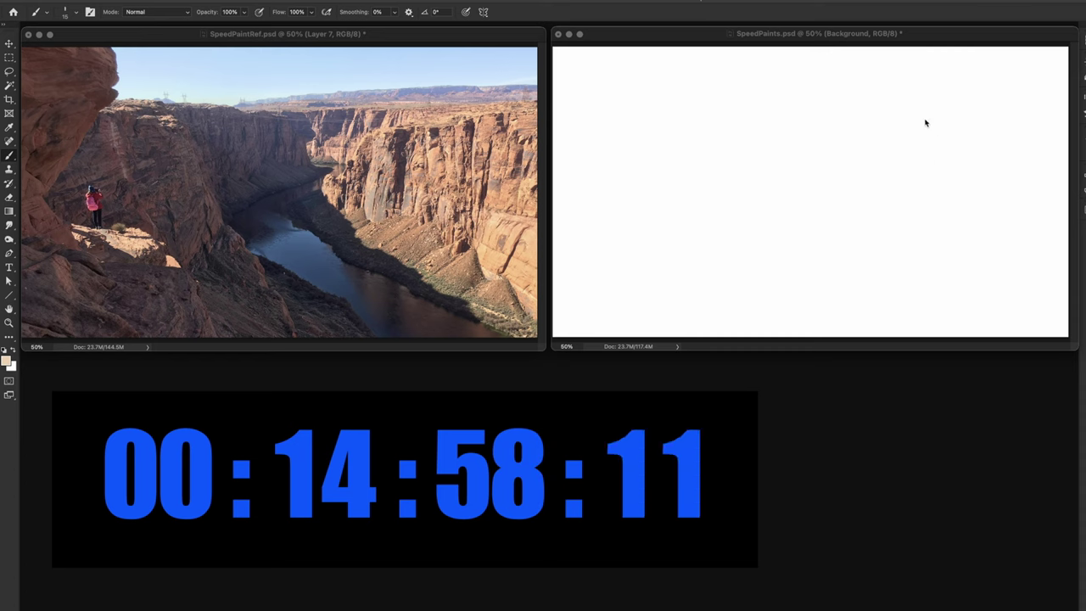
Fill the blank SpeedPaints.psd canvas with a warm mid grey at hue 30, saturation 10%, brightness 48%.
left_click(889, 41)
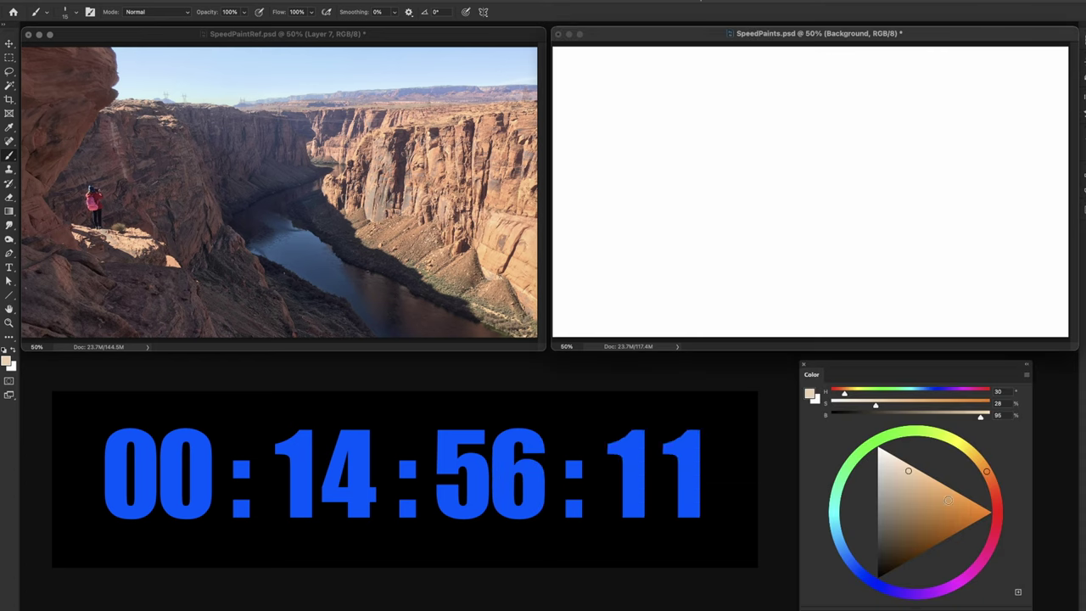
left_click(885, 518)
left_click_drag(885, 519, 883, 518)
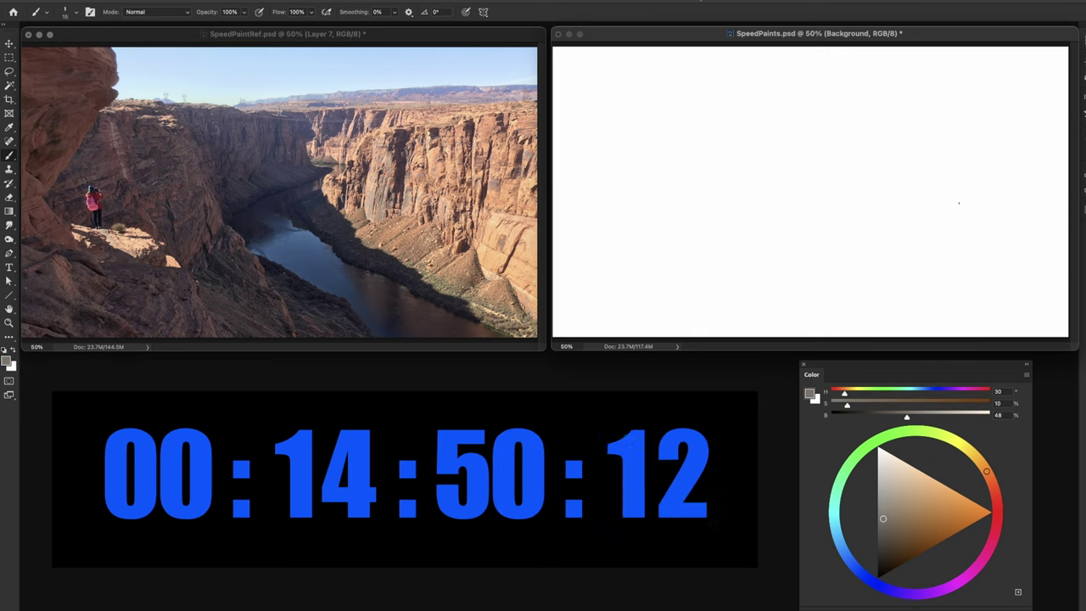
key("alt+BackSpace")
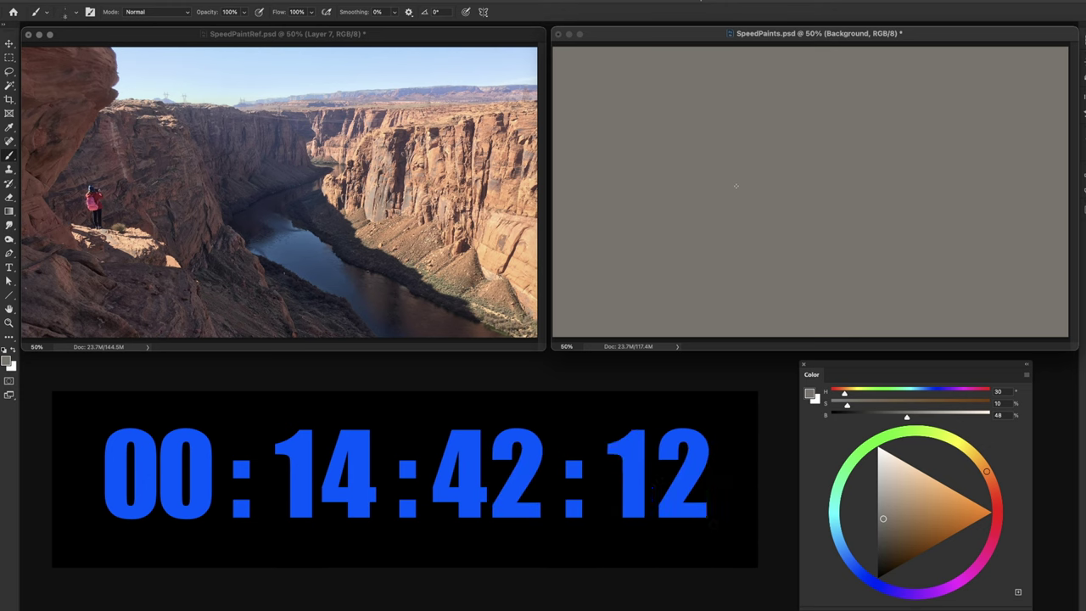
Block in the sky along the canvas's upper edge with a size 500 brush in periwinkle (H 226, S 27, B 78).
key("bracketright")
key("bracketright")
key("bracketright")
key("bracketright")
key("bracketright")
key("bracketright")
key("bracketright")
key("bracketright")
key("bracketright")
key("bracketright")
key("bracketright")
key("bracketright")
key("bracketright")
key("bracketright")
key("bracketright")
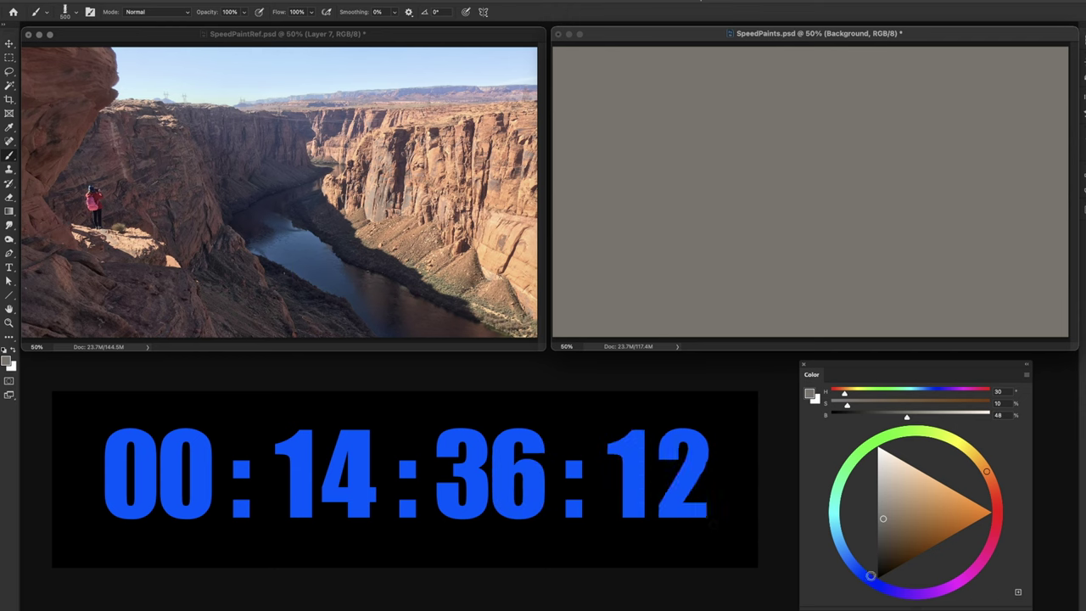
left_click(859, 572)
left_click_drag(898, 503, 902, 496)
left_click(901, 490)
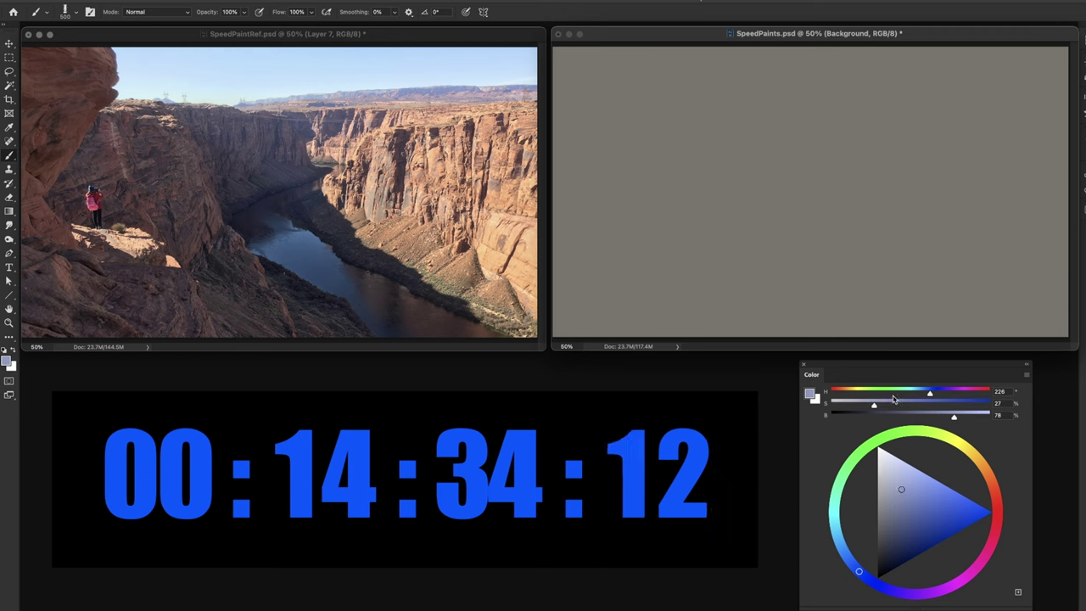
left_click_drag(585, 68, 1052, 77)
mouse_move(1000, 37)
left_mouse_down()
mouse_move(821, 58)
mouse_move(1073, 57)
left_mouse_up()
Repaint the sky in hue 211 blue, layering paler strokes (S 21, B 97) and richer blue near the top (S 39, B 92).
left_click(846, 553)
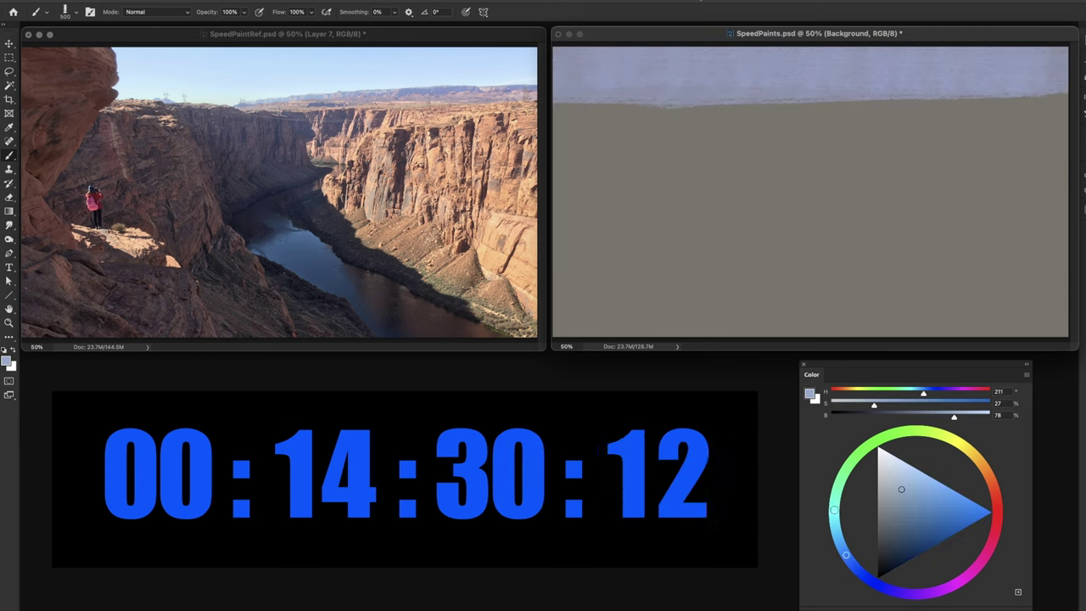
mouse_move(1044, 68)
left_mouse_down()
mouse_move(789, 73)
mouse_move(543, 51)
left_mouse_up()
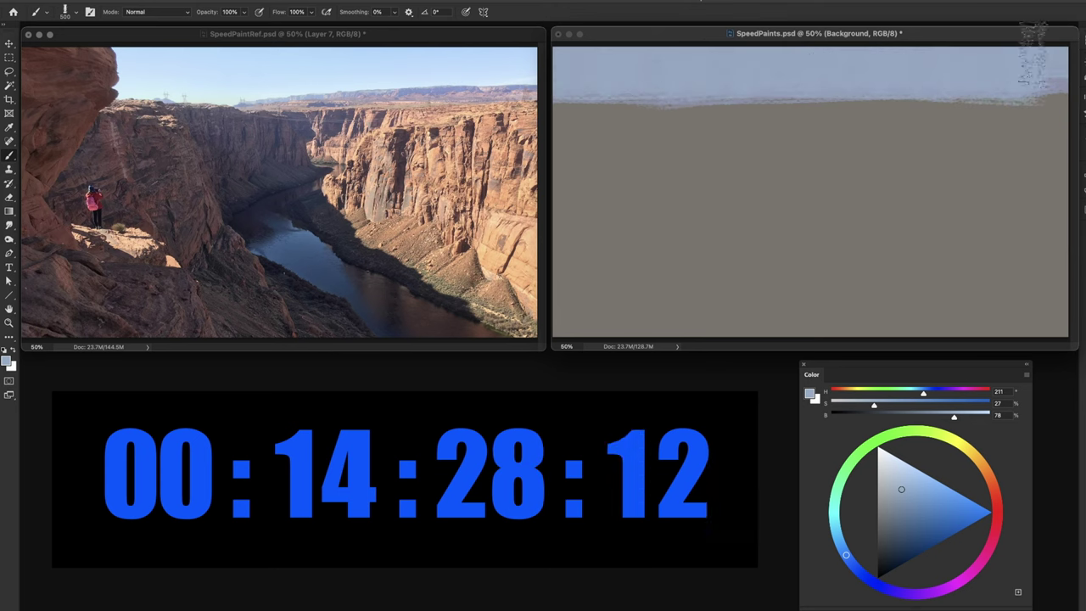
left_click(901, 465)
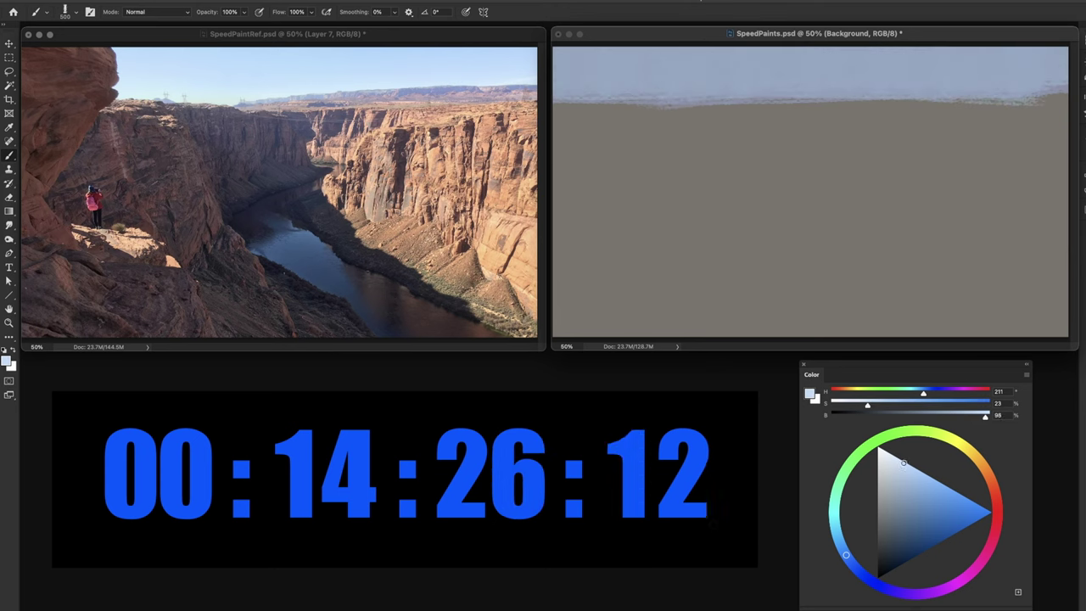
mouse_move(676, 65)
left_mouse_down()
mouse_move(760, 50)
mouse_move(570, 68)
mouse_move(1016, 57)
mouse_move(575, 45)
left_mouse_up()
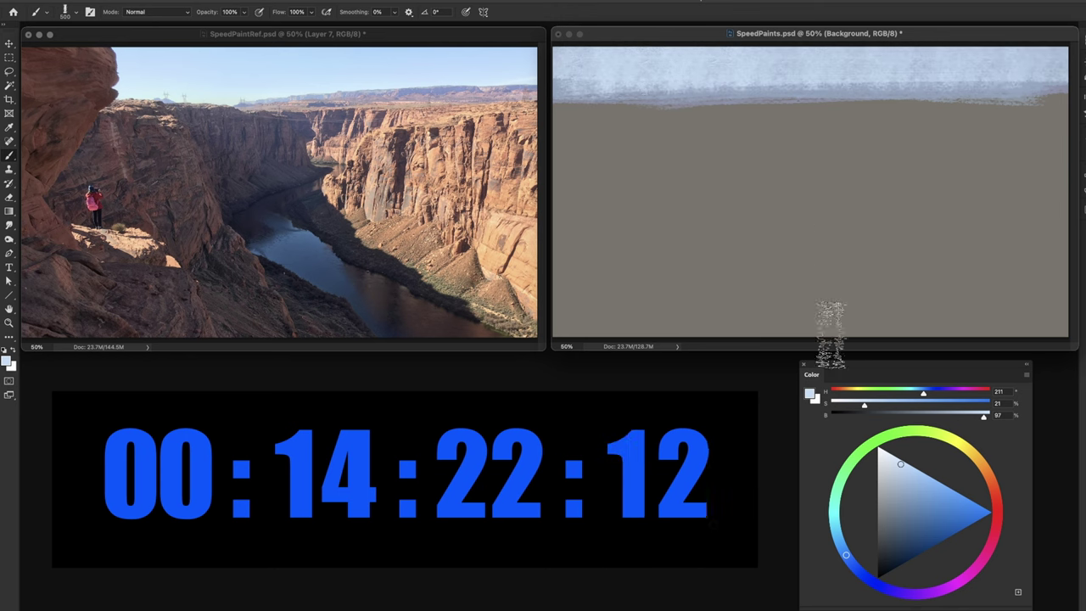
left_click(910, 476)
mouse_move(691, 34)
left_mouse_down()
mouse_move(736, 30)
mouse_move(662, 45)
mouse_move(1065, 50)
left_mouse_up()
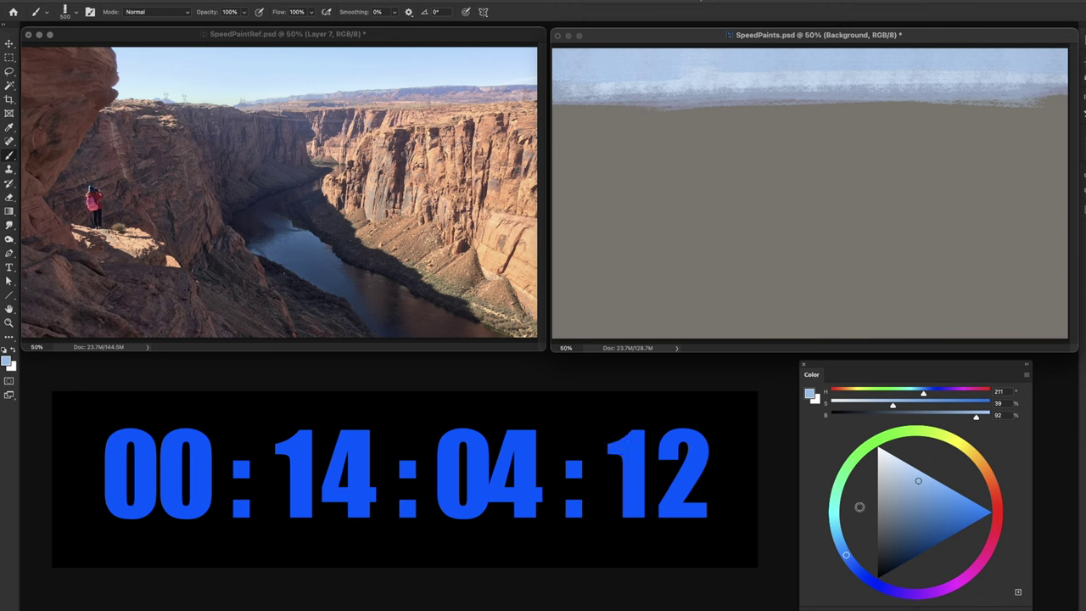
Block in the shadowed canyon wall on the painting's left half with muted mauve (H 339, S 10, B 44) and darker H 339, S 14, B 24.
mouse_move(916, 482)
left_mouse_down()
mouse_move(916, 517)
mouse_move(933, 525)
mouse_move(897, 527)
left_mouse_up()
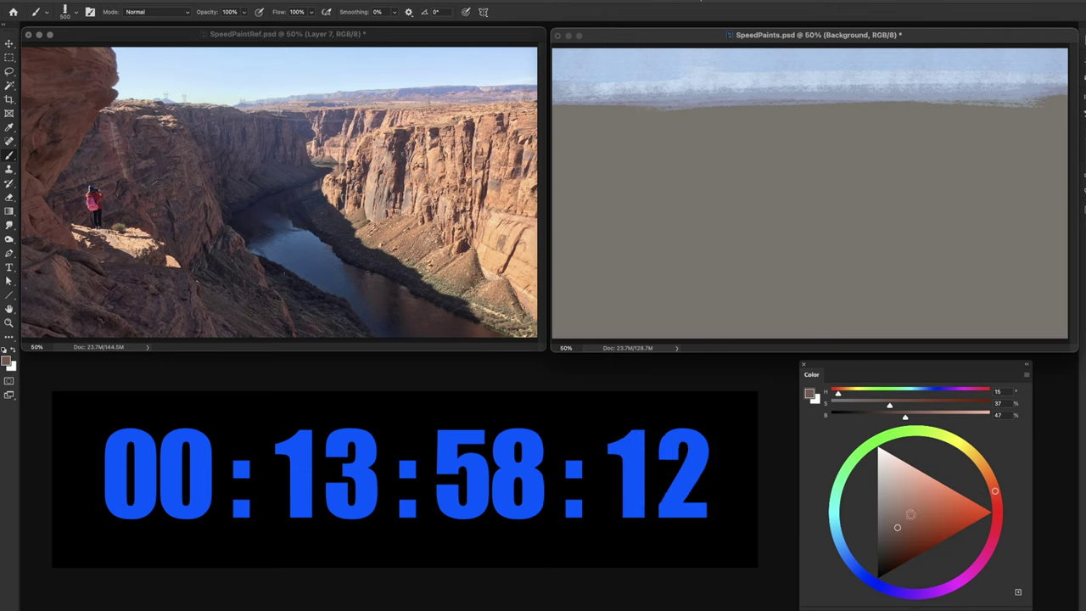
left_click(885, 524)
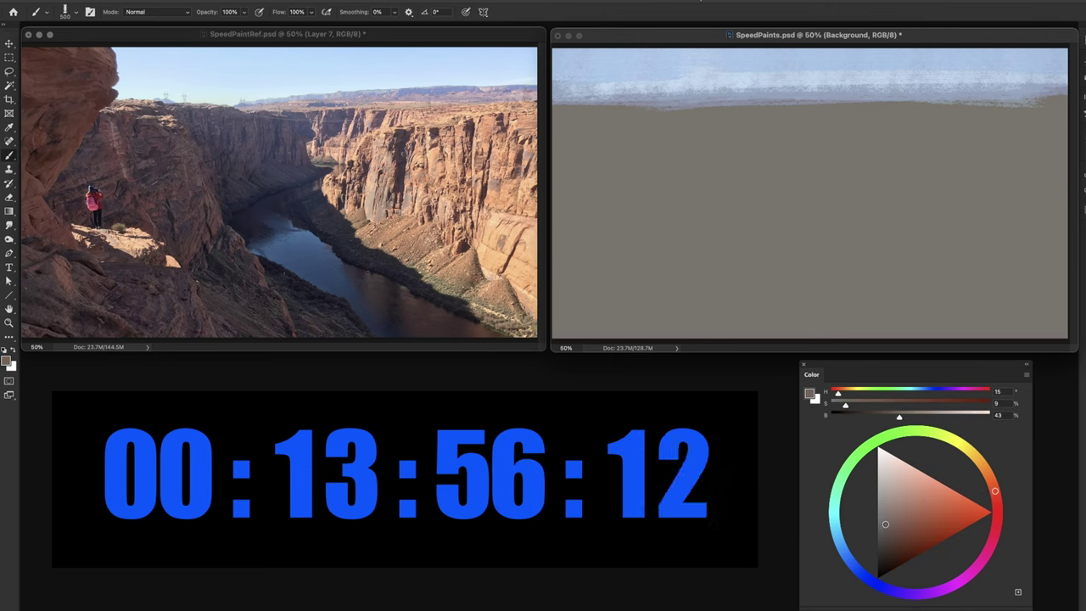
left_click_drag(998, 513, 993, 540)
left_click_drag(726, 174, 738, 238)
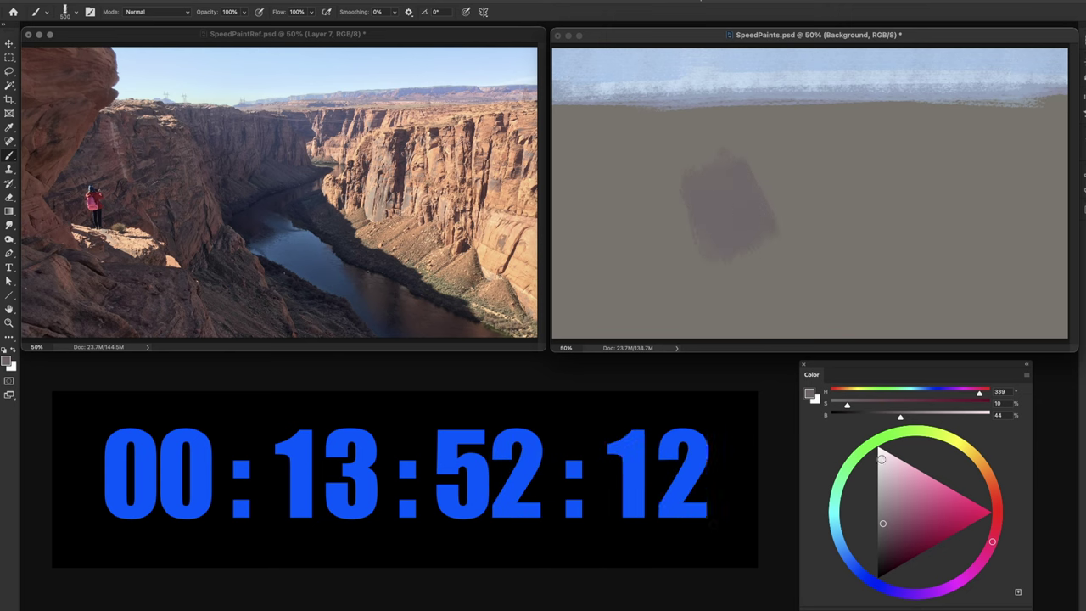
left_click(882, 549)
mouse_move(691, 197)
left_mouse_down()
mouse_move(770, 231)
mouse_move(674, 174)
mouse_move(589, 158)
mouse_move(636, 182)
mouse_move(655, 280)
mouse_move(713, 321)
left_mouse_up()
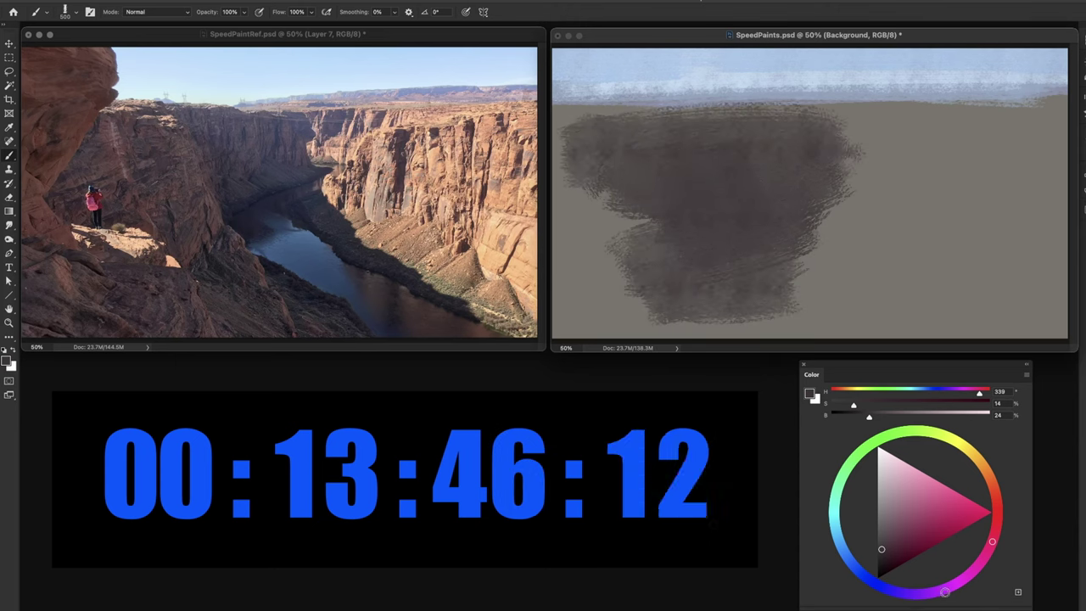
Glaze purple (H 289, S 34, B 32) and a bluer violet of hue 264 over the dark canyon wall.
left_click_drag(885, 547, 890, 543)
mouse_move(731, 174)
left_mouse_down()
mouse_move(655, 183)
mouse_move(661, 221)
left_mouse_up()
left_click_drag(882, 584, 907, 594)
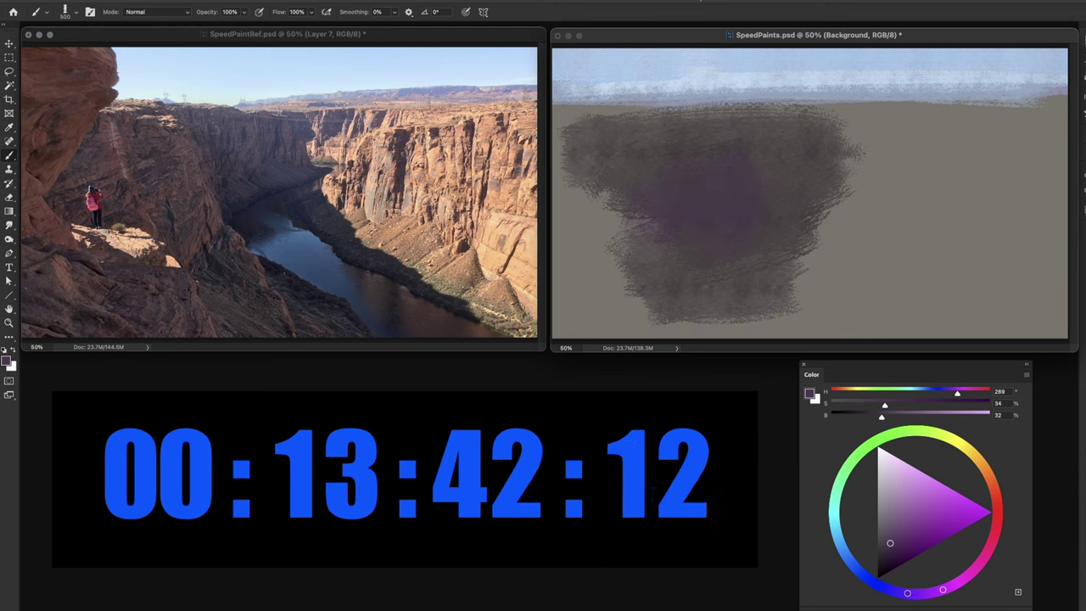
left_click_drag(890, 543, 893, 539)
mouse_move(695, 169)
left_mouse_down()
mouse_move(619, 148)
mouse_move(638, 136)
mouse_move(778, 170)
mouse_move(714, 178)
left_mouse_up()
Extend the canyon shadow to the canvas's left and bottom edges with muted violet (H 264, S 19, B 38) and blue-violet (H 246, S 28, B 35).
left_click_drag(893, 536, 886, 532)
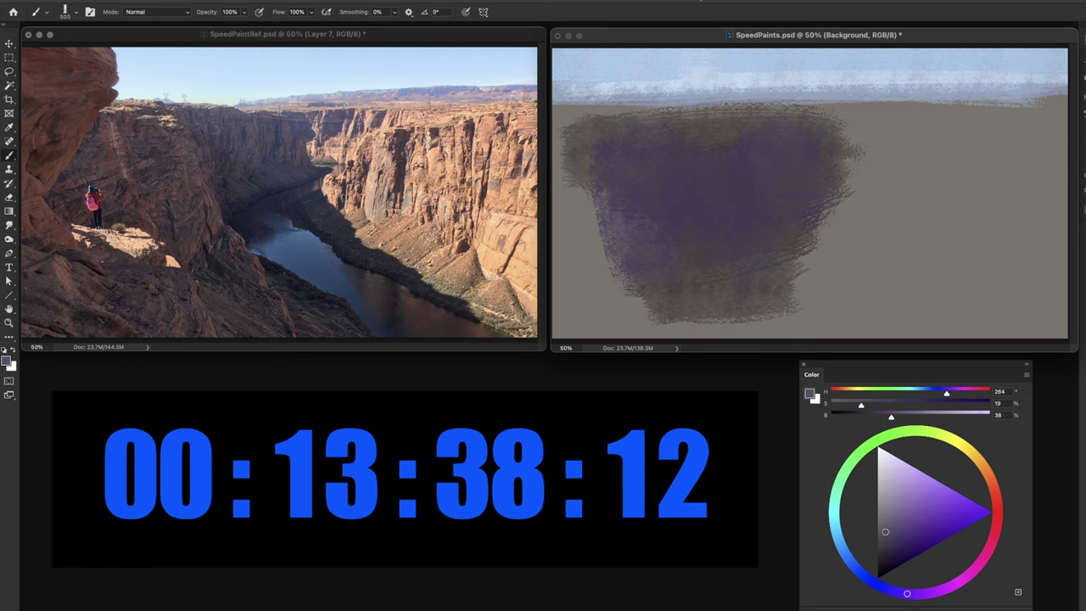
mouse_move(745, 197)
left_mouse_down()
mouse_move(718, 223)
mouse_move(742, 252)
mouse_move(717, 153)
mouse_move(766, 215)
mouse_move(753, 270)
mouse_move(701, 159)
mouse_move(781, 186)
mouse_move(779, 252)
mouse_move(739, 166)
mouse_move(572, 142)
mouse_move(622, 135)
mouse_move(584, 141)
mouse_move(587, 220)
mouse_move(636, 308)
mouse_move(584, 185)
mouse_move(634, 240)
mouse_move(736, 295)
left_mouse_up()
left_click(670, 228, "alt")
mouse_move(682, 259)
left_mouse_down()
mouse_move(733, 323)
mouse_move(691, 321)
mouse_move(673, 289)
mouse_move(777, 319)
left_mouse_up()
left_click_drag(898, 592, 881, 588)
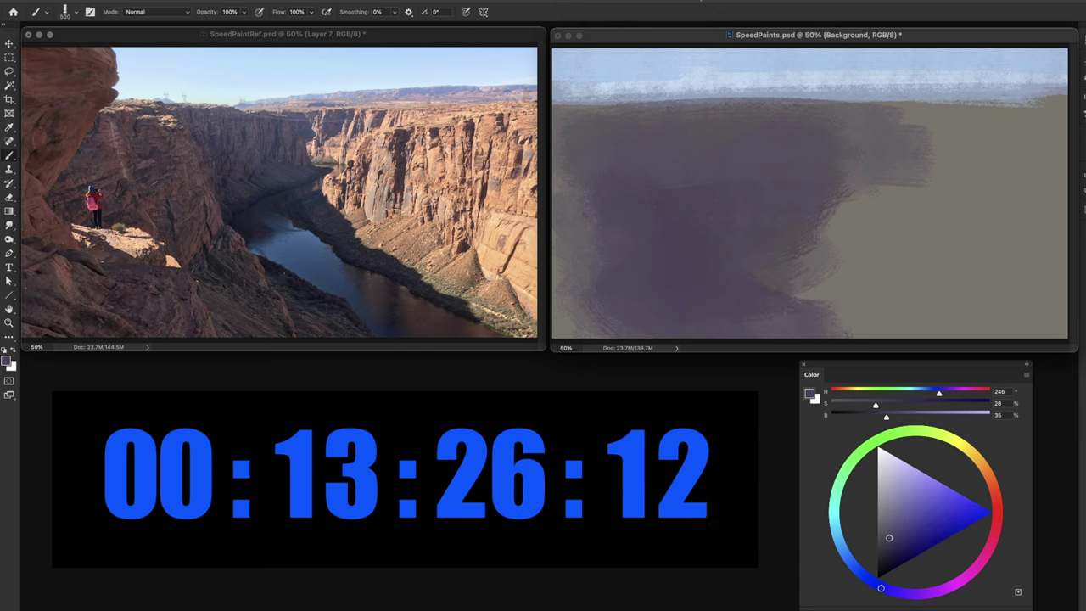
mouse_move(682, 278)
left_mouse_down()
mouse_move(720, 158)
mouse_move(709, 142)
mouse_move(824, 158)
mouse_move(788, 267)
mouse_move(687, 327)
mouse_move(571, 212)
left_mouse_up()
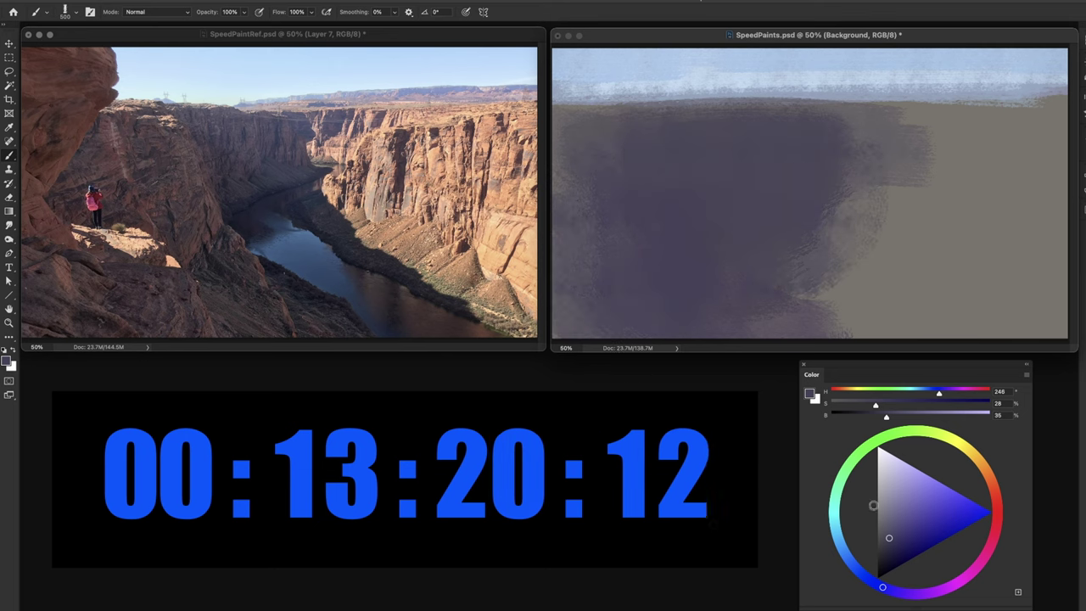
Block in the sunlit right canyon wall with an orange patch (H 17, S 60, B 76) and broad tan coverage (H 25, S 38, B 74).
left_click(1006, 484)
left_click_drag(904, 525, 930, 507)
left_click_drag(895, 216, 890, 256)
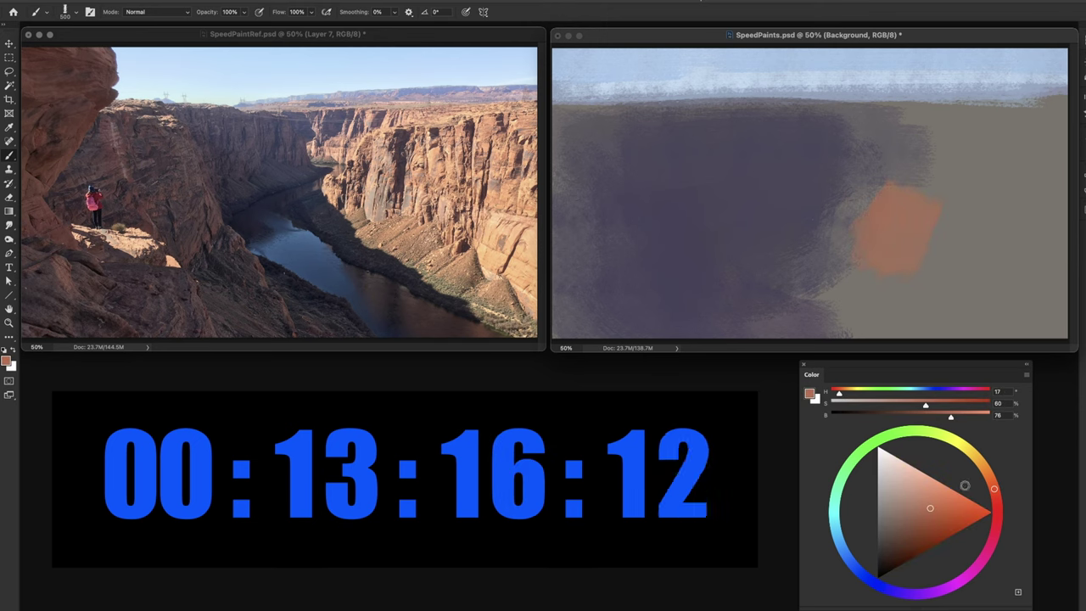
left_click(924, 506)
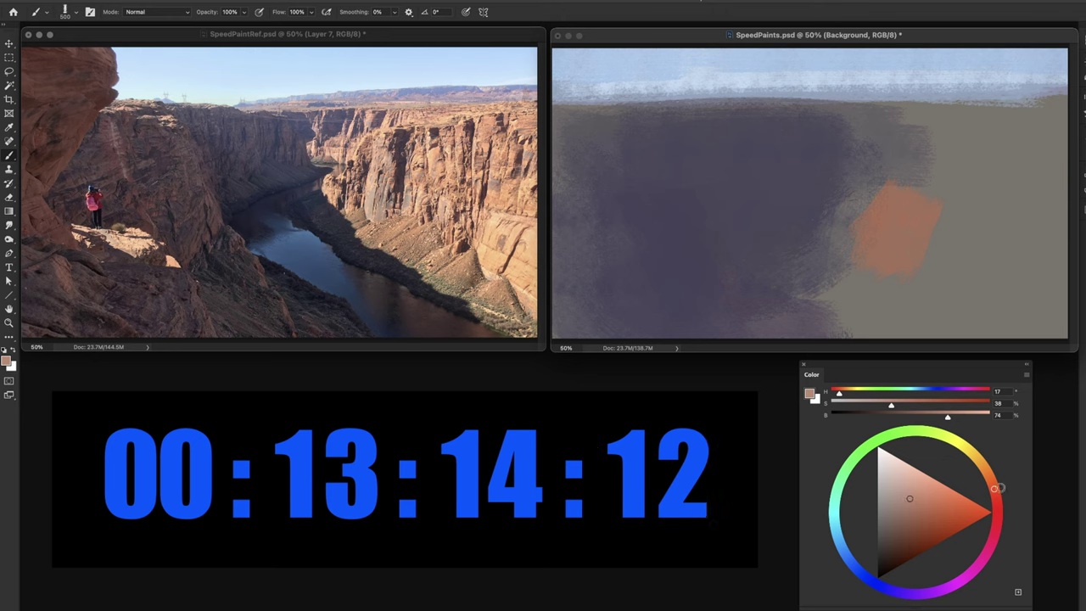
left_click(992, 478)
mouse_move(897, 181)
left_mouse_down()
mouse_move(950, 175)
mouse_move(1035, 305)
mouse_move(903, 230)
mouse_move(955, 217)
mouse_move(1018, 170)
mouse_move(976, 123)
mouse_move(883, 128)
mouse_move(982, 213)
mouse_move(941, 158)
mouse_move(1002, 326)
left_mouse_up()
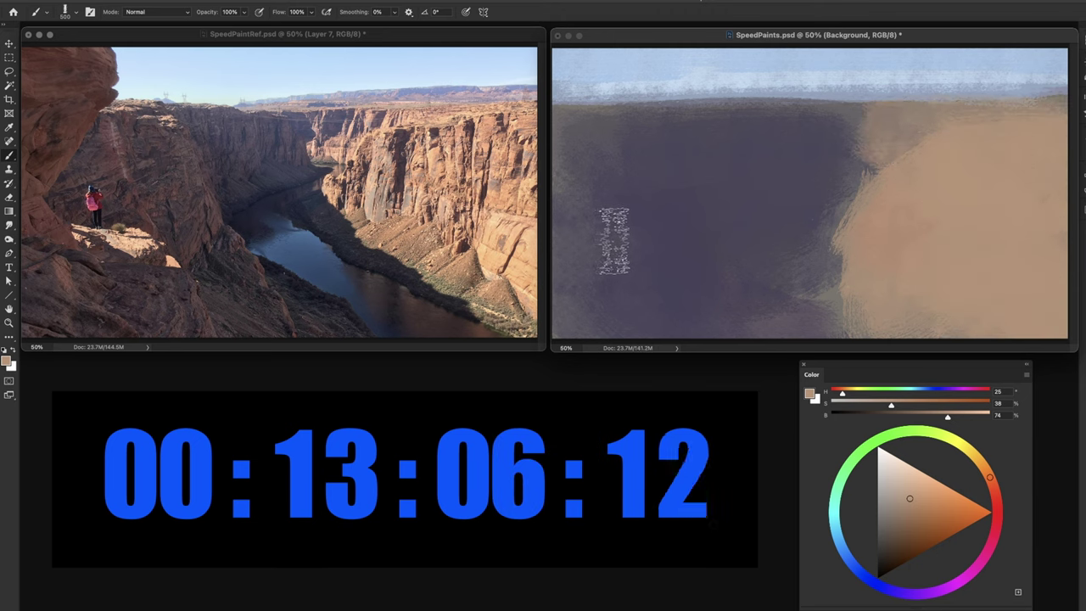
Paint the sunlit left ledge, far canyon rim and distant wall with a size 150 brush, using light tan (H 25, S 37, B 88) for highlights.
key("bracketleft")
key("bracketleft")
key("bracketleft")
key("bracketleft")
left_click_drag(580, 236, 595, 246)
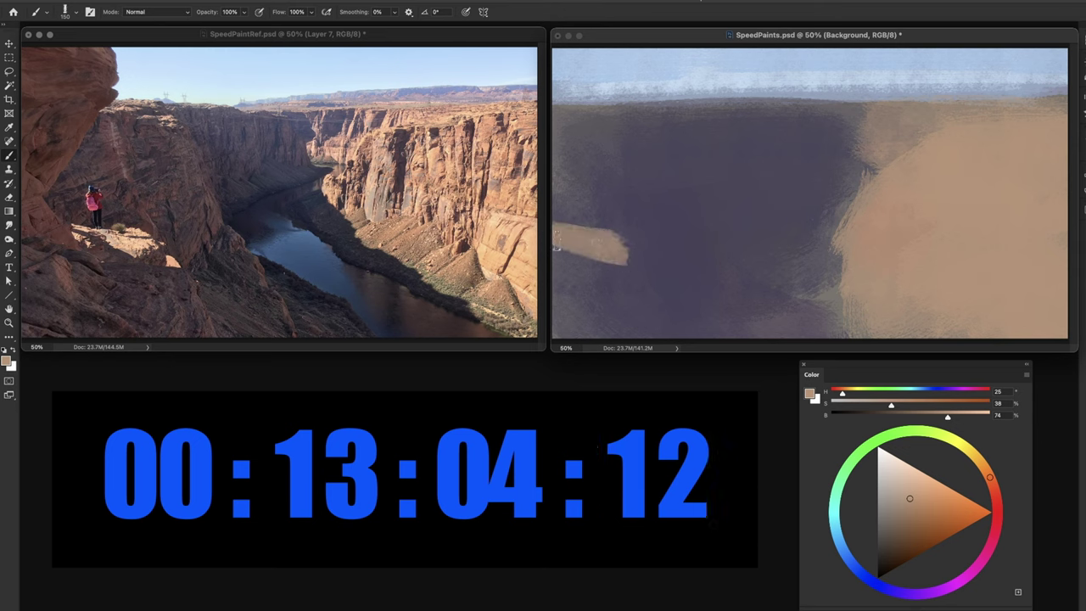
left_click(915, 483)
left_click_drag(582, 259, 586, 248)
mouse_move(570, 120)
left_mouse_down()
mouse_move(618, 107)
mouse_move(628, 117)
mouse_move(772, 101)
left_mouse_up()
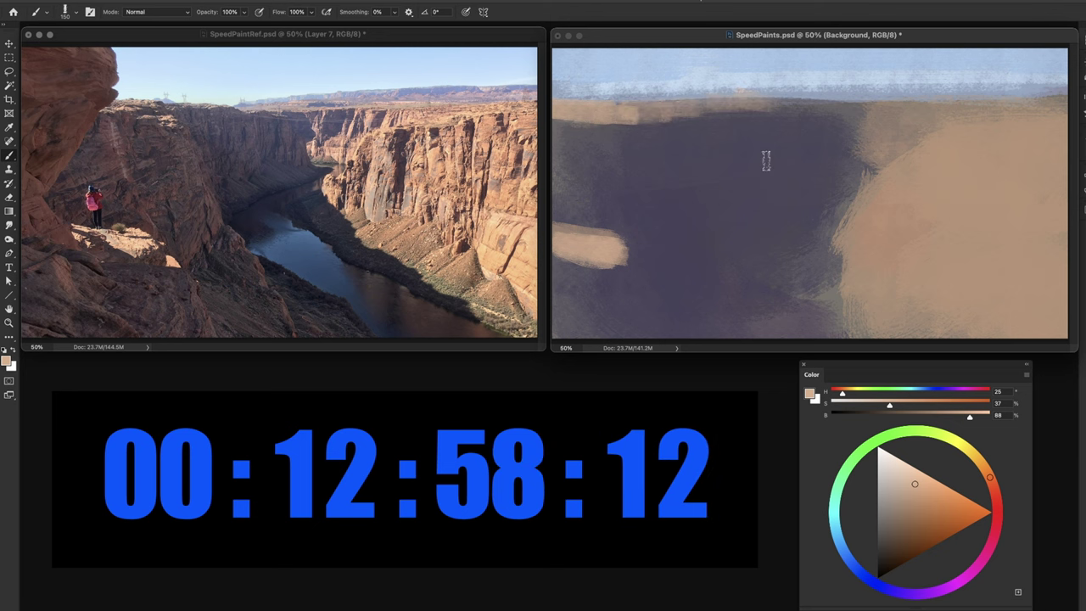
left_click_drag(883, 136, 845, 135)
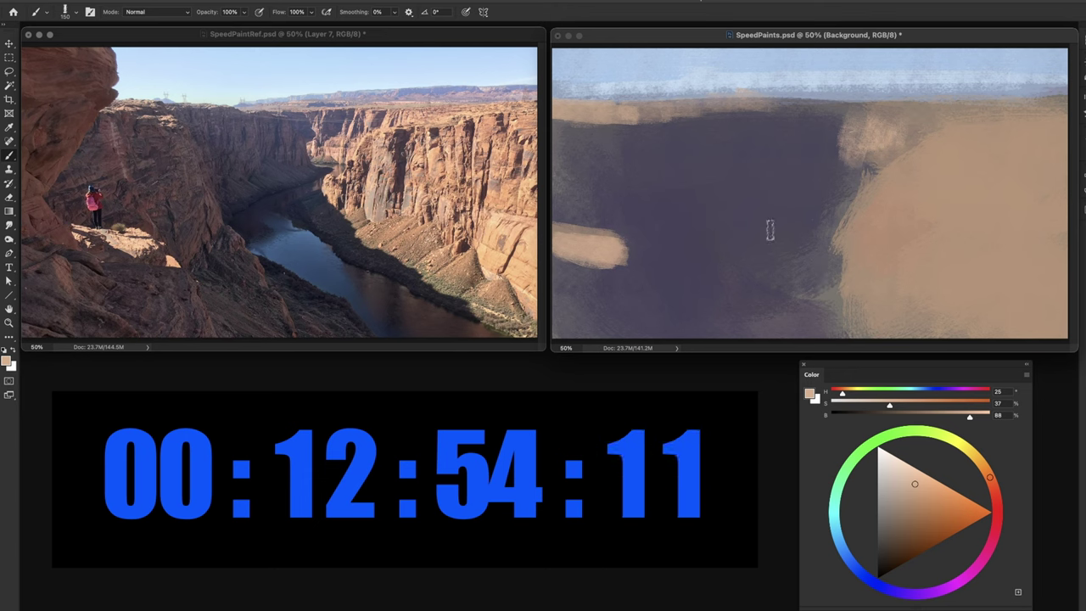
Paint the dark, angled riverbank from the far bend down to the canvas's bottom edge in near-black violet (H 256, S 15, B 19).
left_click(761, 204, "alt")
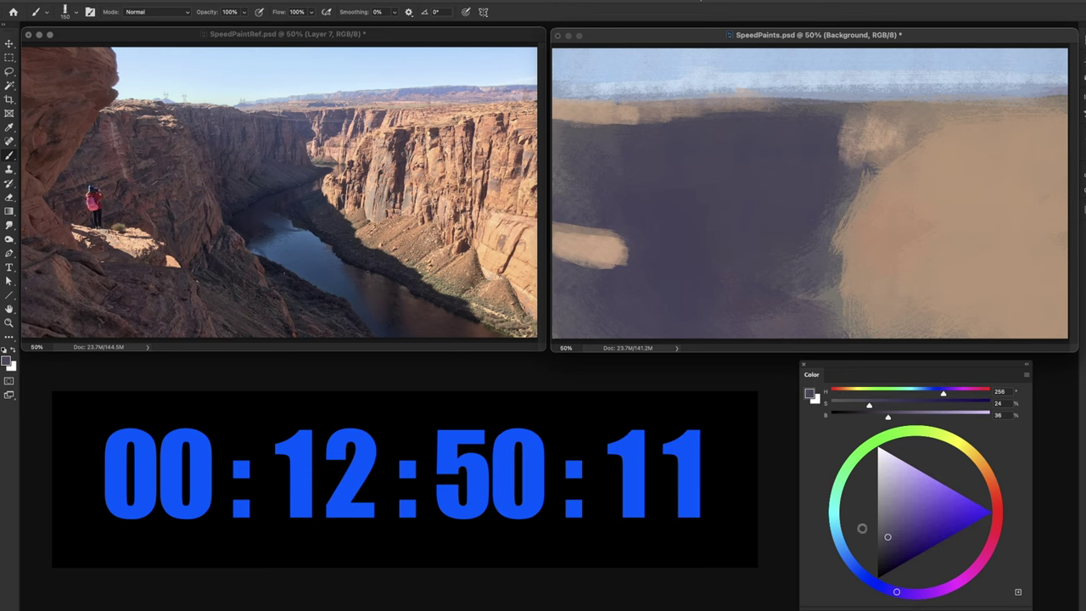
left_click(881, 556)
left_click_drag(727, 250, 823, 208)
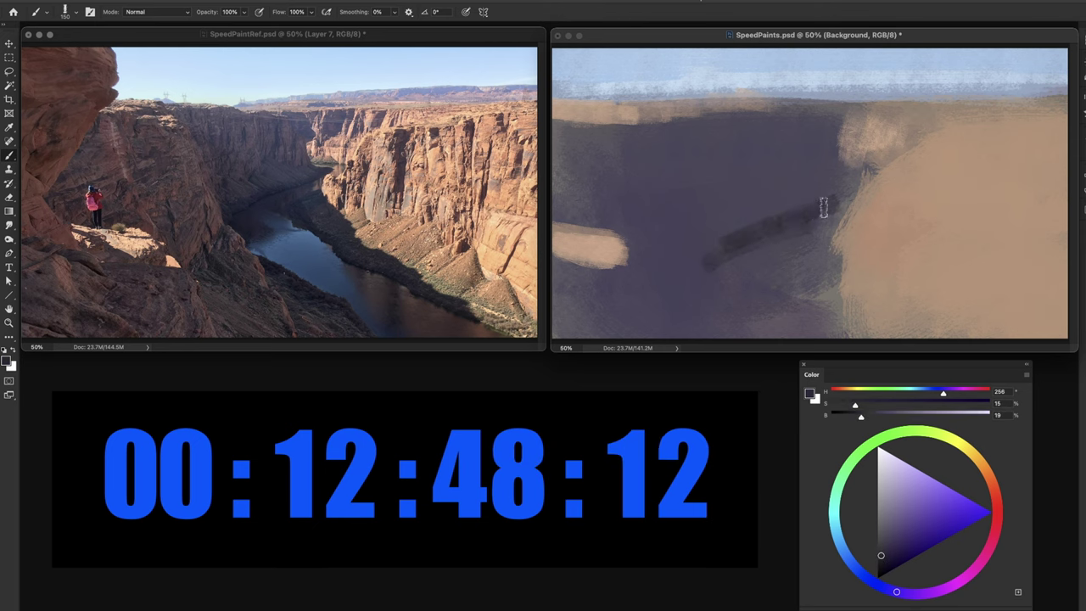
left_click_drag(713, 259, 740, 329)
left_click_drag(704, 283, 779, 334)
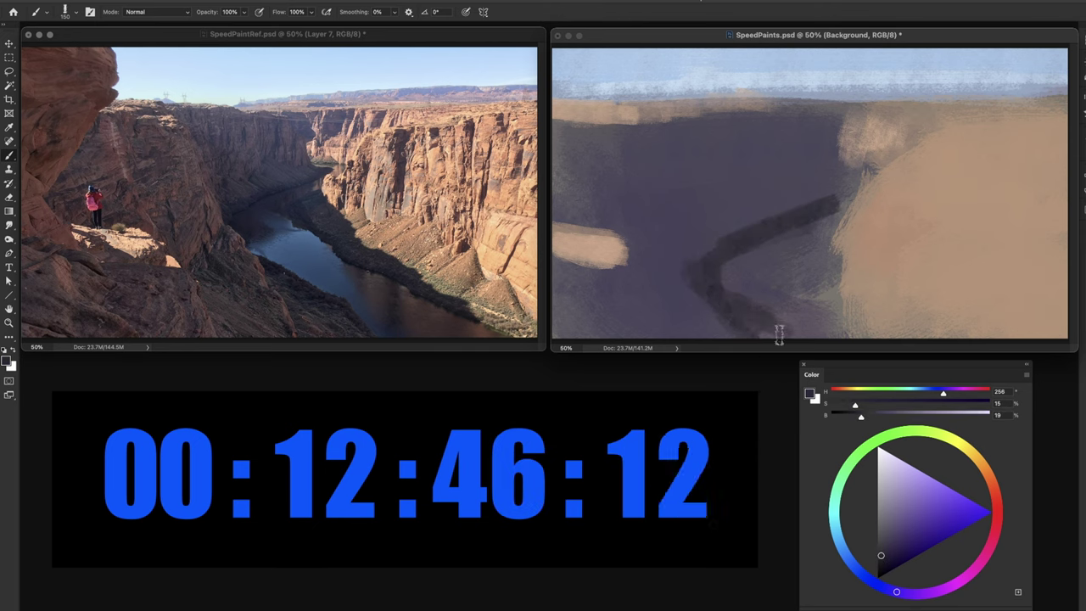
mouse_move(684, 295)
left_mouse_down()
mouse_move(700, 266)
mouse_move(679, 248)
left_mouse_up()
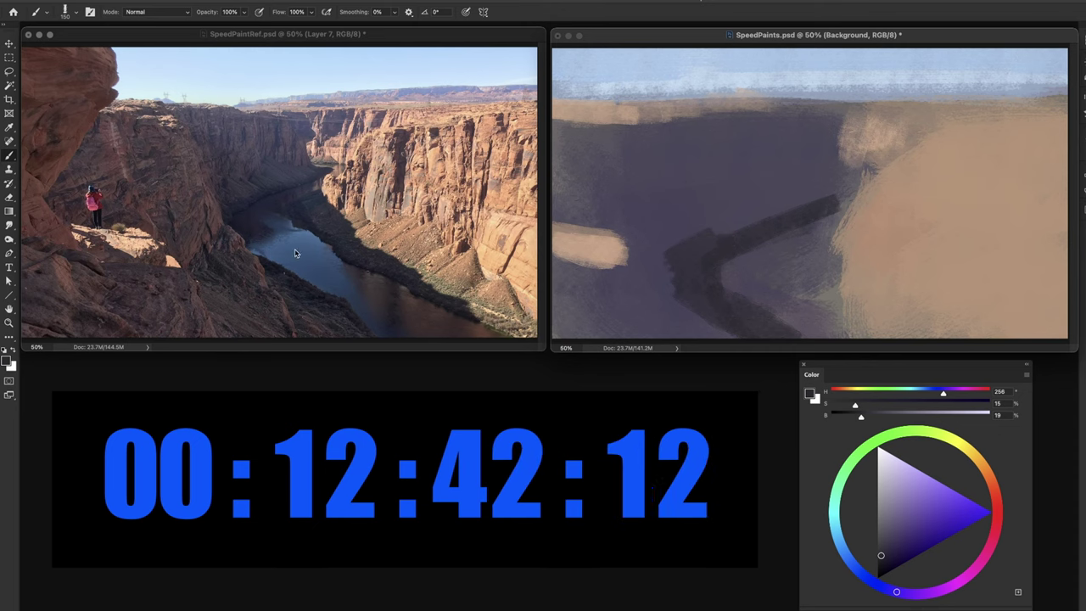
Paint the river water inside the dark bank with sky-based blue (H 212, S 43, B 82) and deeper blue (H 212, S 58, B 68).
left_click(776, 68, "alt")
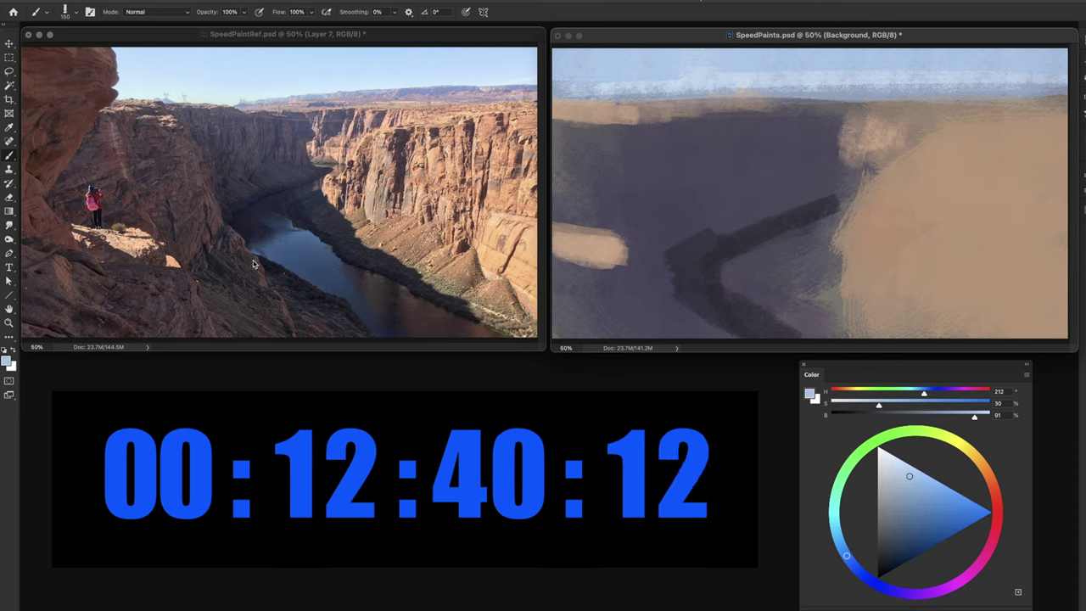
left_click(919, 494)
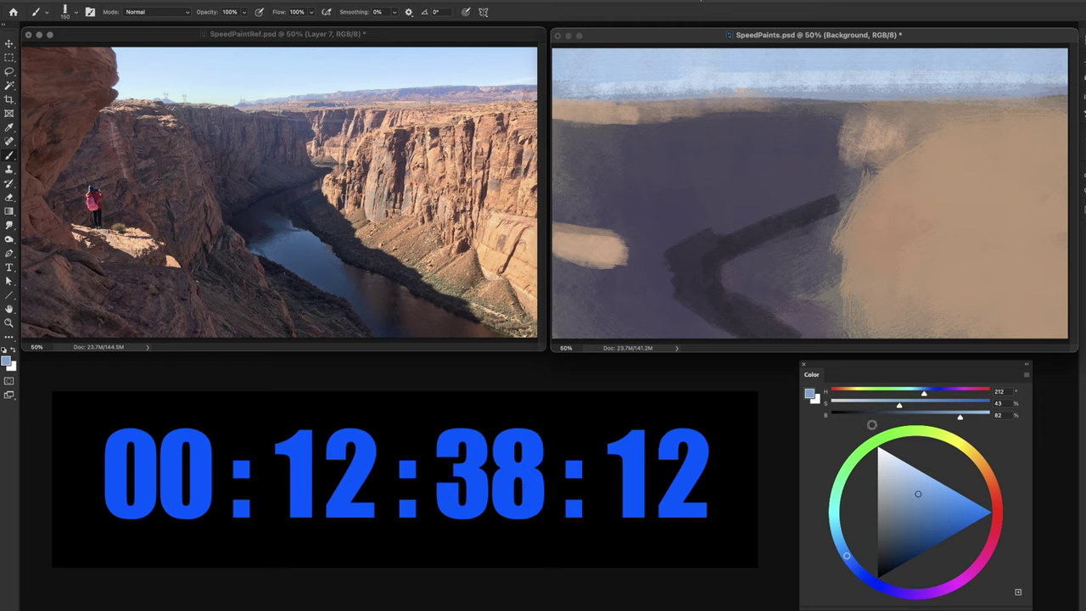
mouse_move(743, 285)
left_mouse_down()
mouse_move(802, 308)
mouse_move(776, 312)
mouse_move(815, 295)
left_mouse_up()
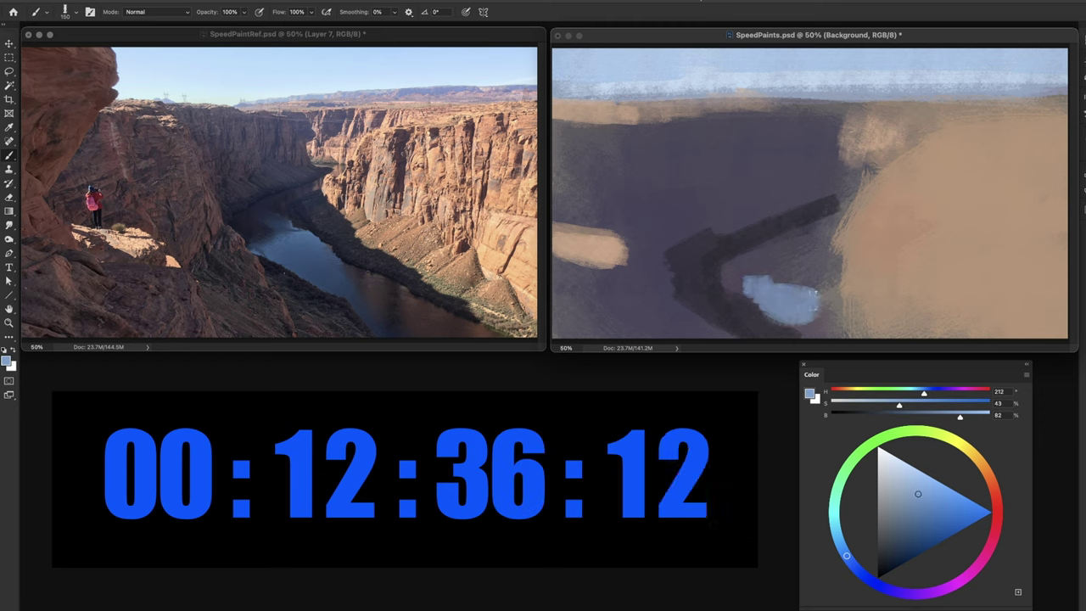
left_click(922, 514)
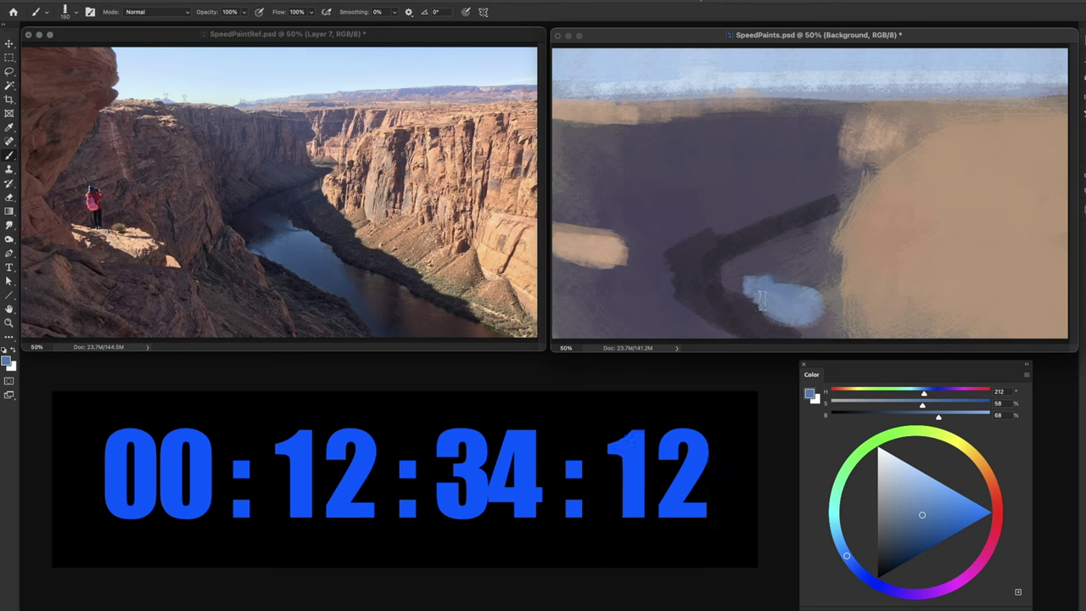
left_click_drag(729, 285, 750, 299)
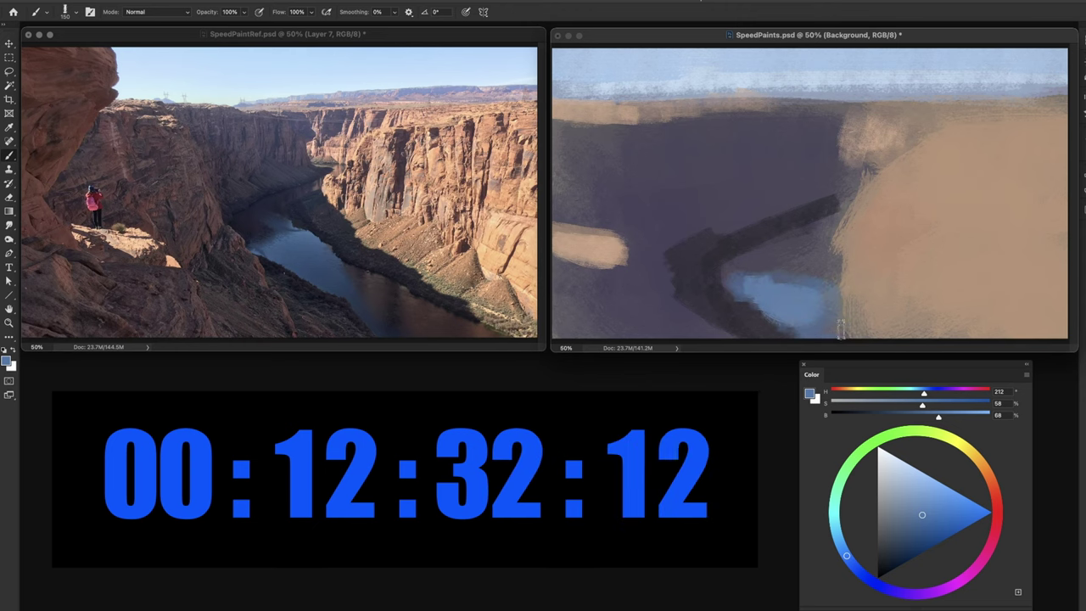
Paint the river's right dark bank and deepen the shadowed canyon wall with near-black violet (H 253, S 17, B 21).
left_click(713, 289, "alt")
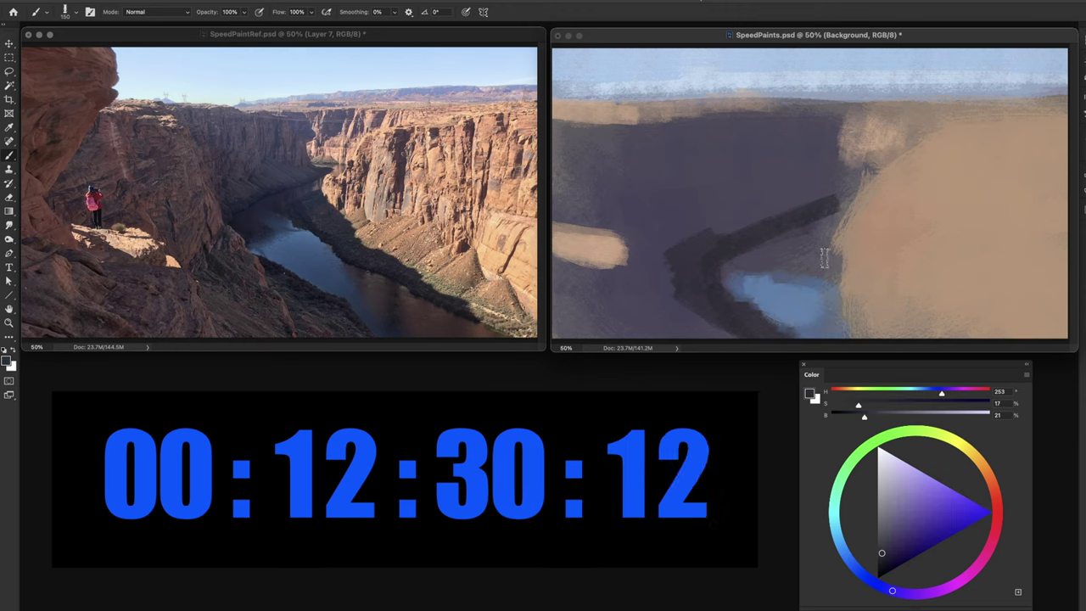
mouse_move(807, 247)
left_mouse_down()
mouse_move(838, 264)
mouse_move(881, 321)
mouse_move(858, 310)
mouse_move(917, 331)
mouse_move(963, 322)
mouse_move(1006, 341)
mouse_move(849, 288)
mouse_move(829, 249)
mouse_move(832, 200)
mouse_move(844, 211)
mouse_move(776, 208)
left_mouse_up()
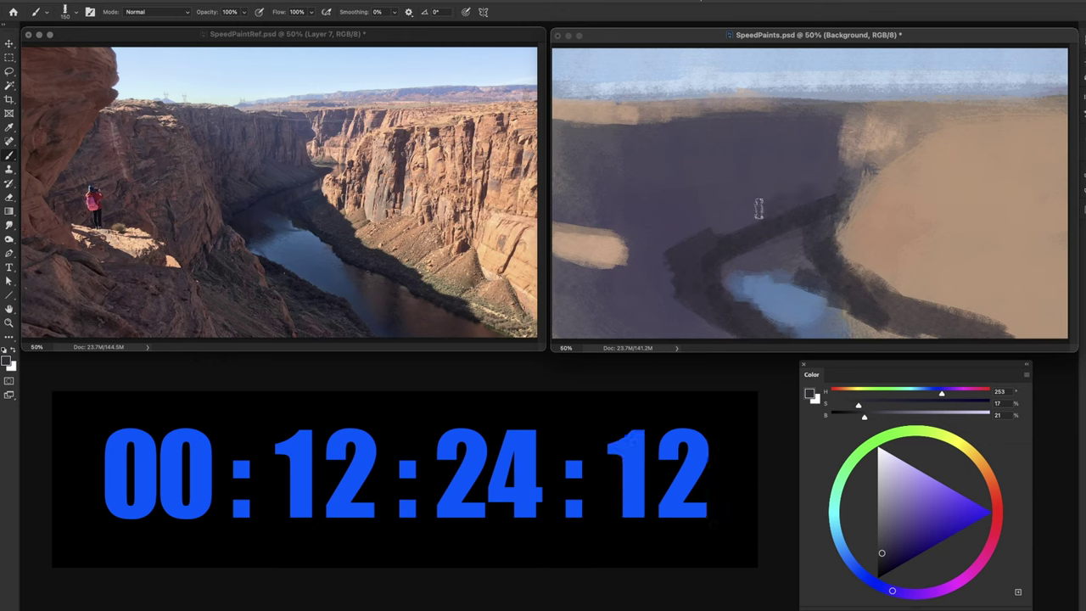
left_click_drag(705, 220, 747, 203)
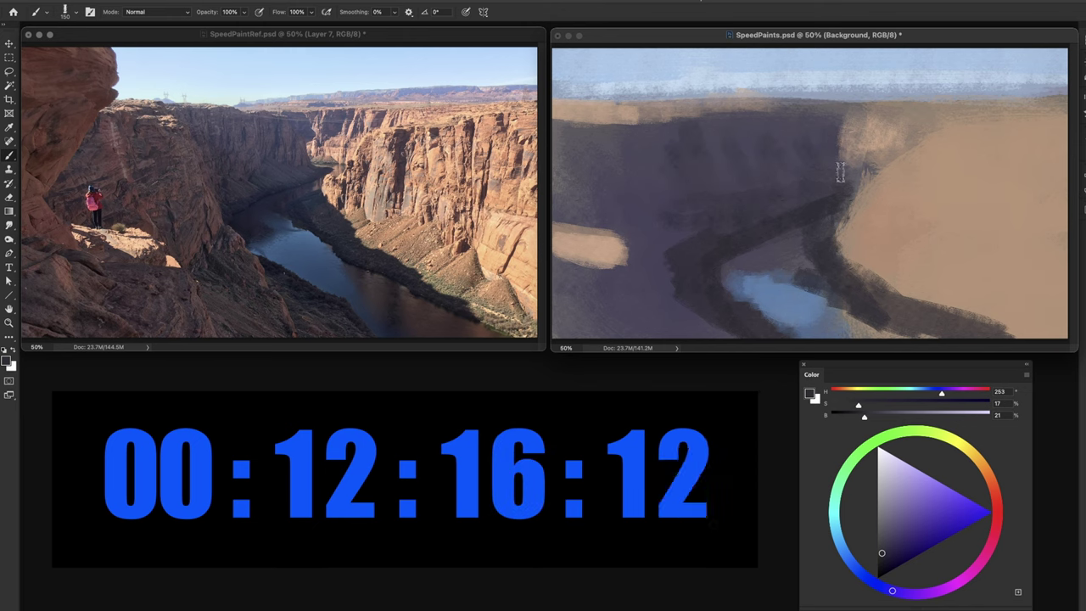
Add muted violet (H 253, S 20, B 36) shadows below the far rim and as vertical crevices on the sunlit right wall.
left_click(796, 129, "alt")
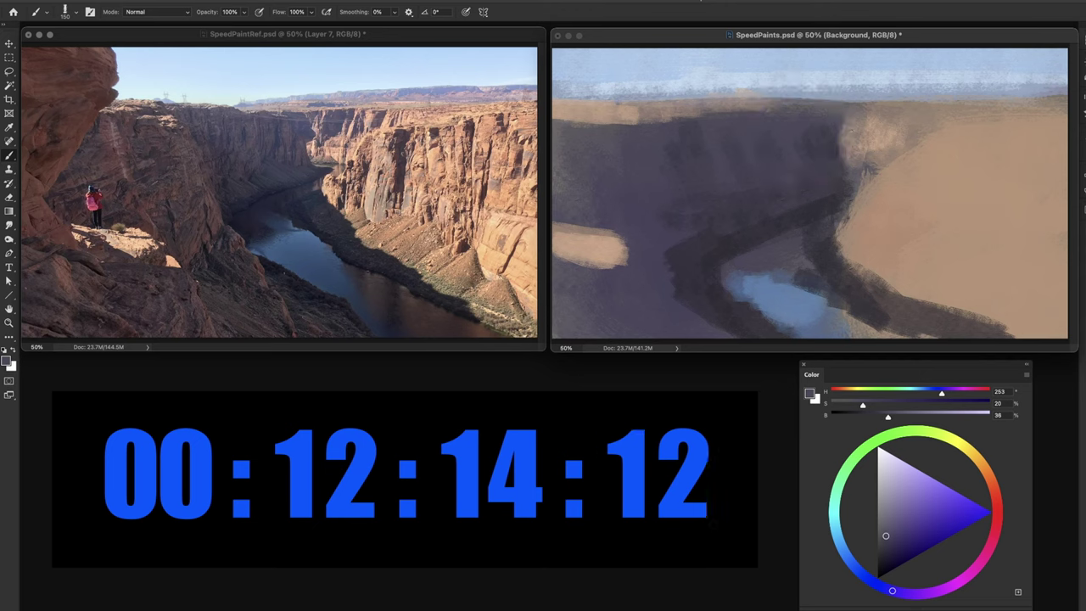
left_click_drag(879, 119, 915, 131)
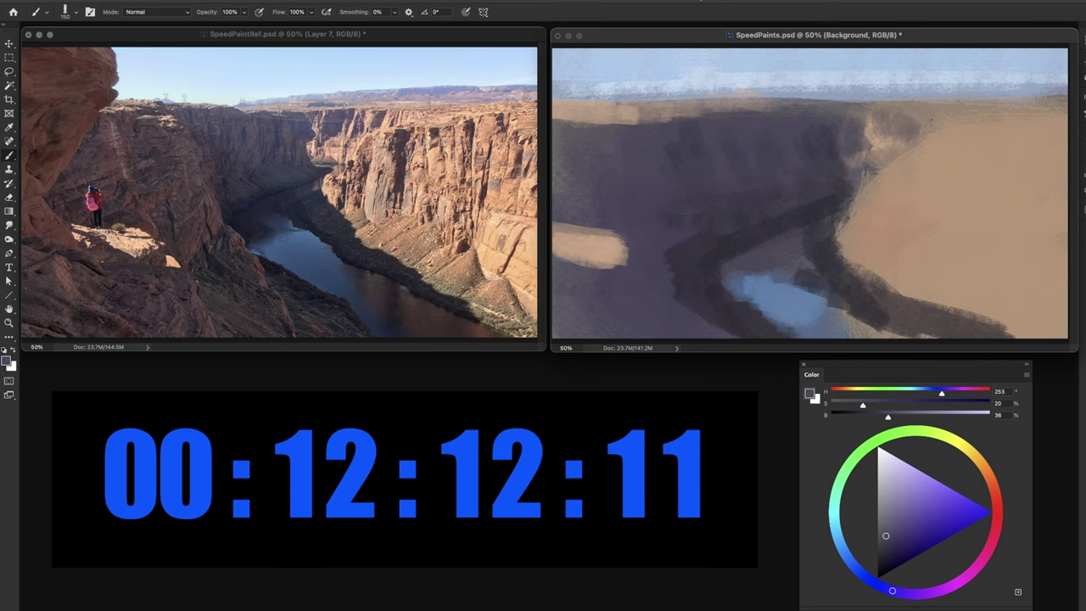
left_click_drag(949, 195, 951, 235)
mouse_move(1022, 143)
left_mouse_down()
mouse_move(1026, 221)
mouse_move(1051, 212)
left_mouse_up()
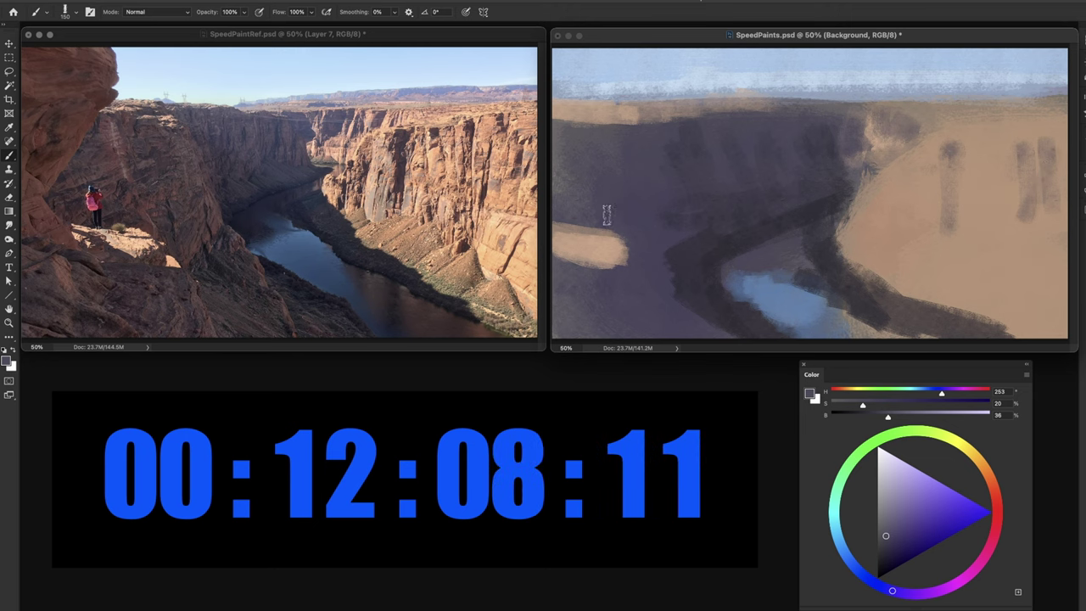
Darken the shadowed rock above and below the sunlit left ledge with sampled dark violet (H 254, S 21, B 24).
left_click(637, 250, "alt")
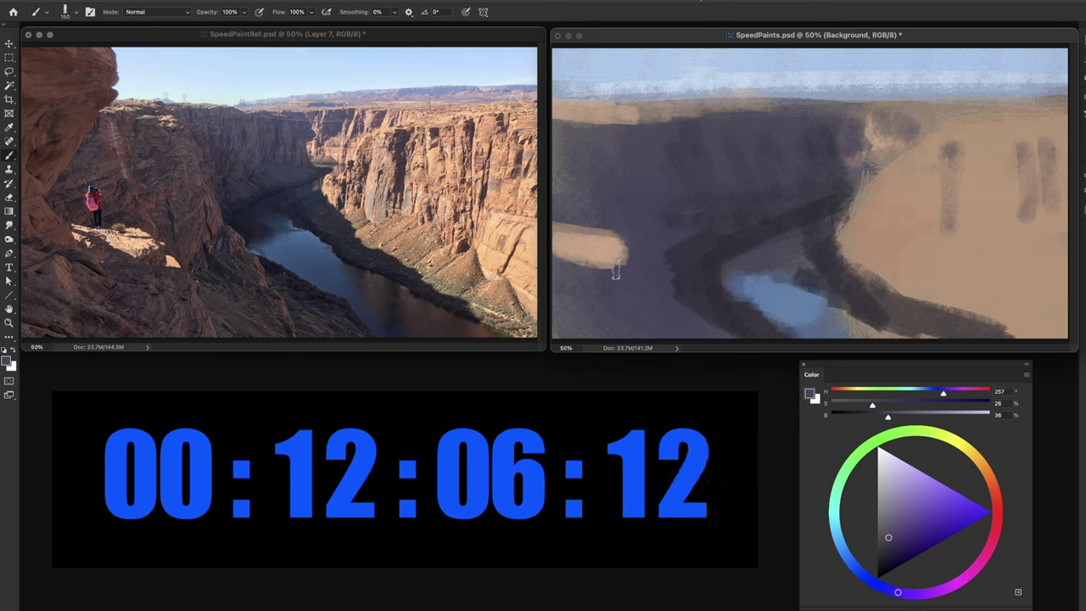
left_click(595, 275, "alt")
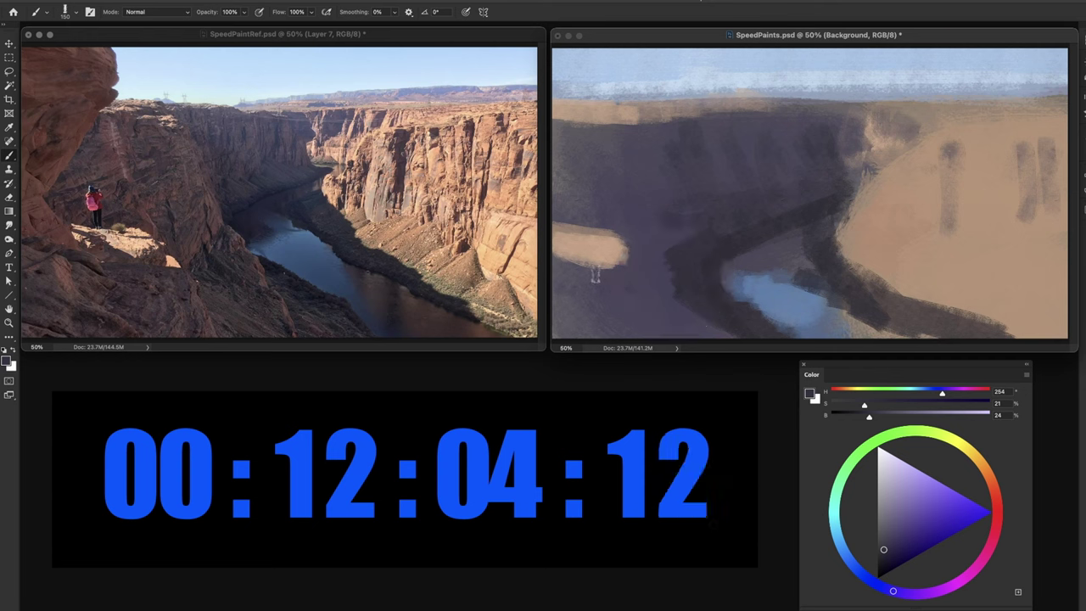
mouse_move(627, 270)
left_mouse_down()
mouse_move(599, 264)
mouse_move(627, 265)
left_mouse_up()
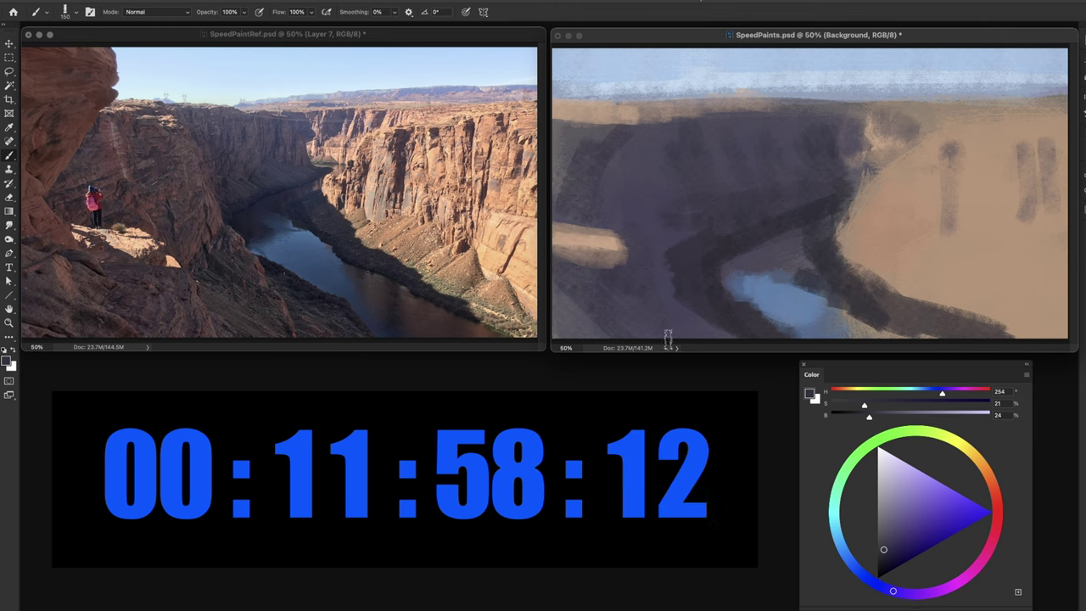
Paint the upper-left overhanging rock and warm the left foreground slopes and shadowed wall with red-brown, ending on H 9, S 45, B 40.
left_click(997, 500)
left_click(909, 538)
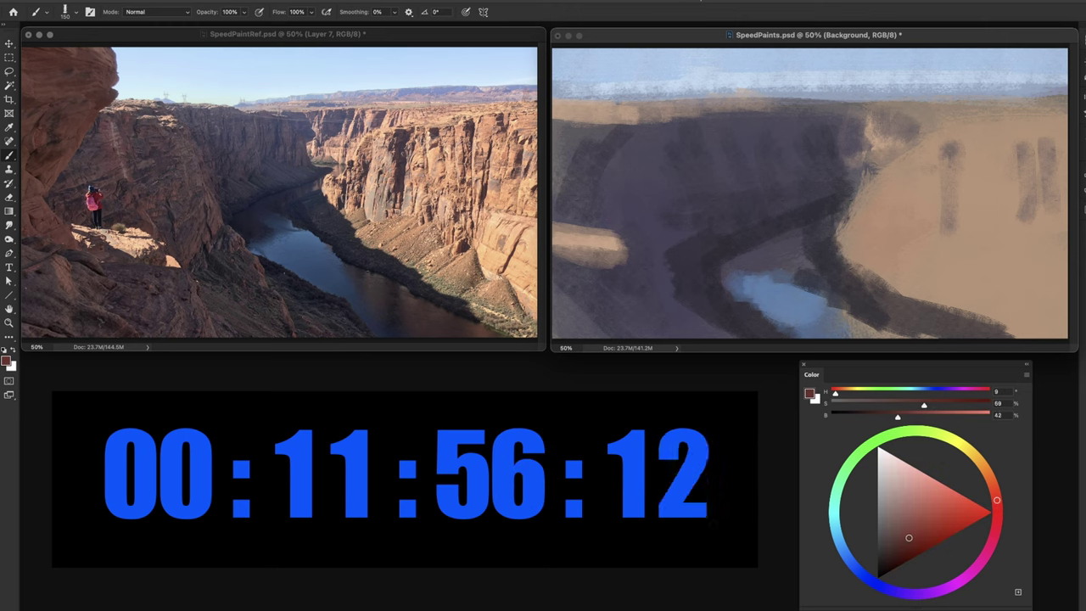
left_click(909, 530)
mouse_move(594, 140)
left_mouse_down()
mouse_move(598, 114)
mouse_move(578, 89)
mouse_move(572, 106)
mouse_move(577, 114)
mouse_move(567, 36)
mouse_move(606, 97)
mouse_move(627, 72)
mouse_move(611, 64)
mouse_move(616, 42)
mouse_move(594, 68)
mouse_move(560, 52)
left_mouse_up()
left_click_drag(905, 528, 898, 536)
mouse_move(599, 85)
left_mouse_down()
mouse_move(618, 60)
mouse_move(577, 115)
mouse_move(573, 77)
mouse_move(561, 161)
mouse_move(576, 173)
mouse_move(609, 80)
mouse_move(563, 218)
left_mouse_up()
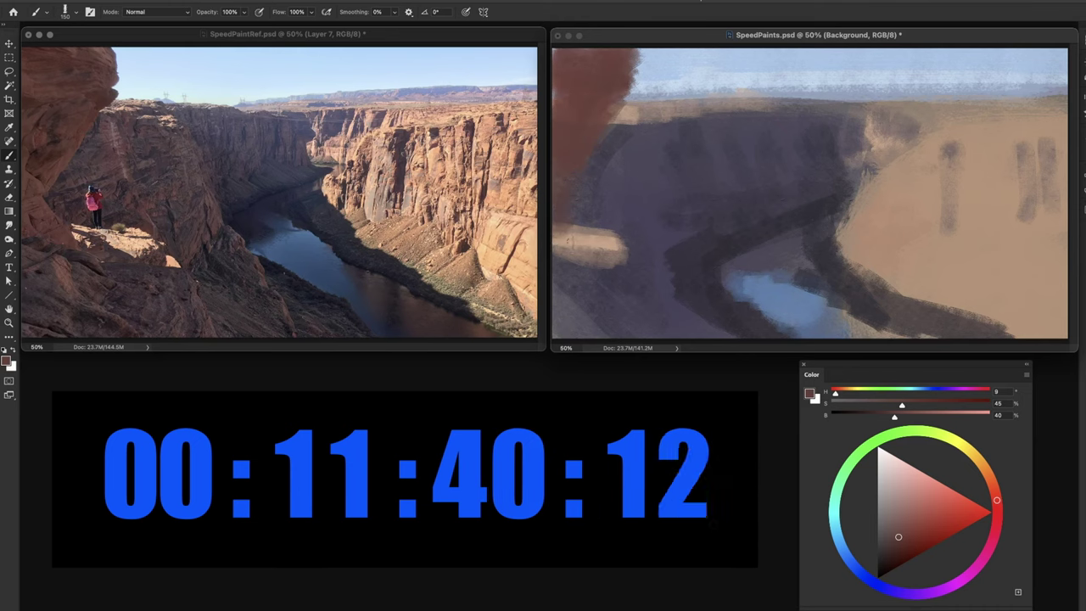
mouse_move(579, 241)
left_mouse_down()
mouse_move(562, 255)
mouse_move(597, 318)
mouse_move(636, 322)
mouse_move(604, 318)
left_mouse_up()
mouse_move(552, 349)
left_mouse_down()
mouse_move(652, 348)
mouse_move(549, 350)
left_mouse_up()
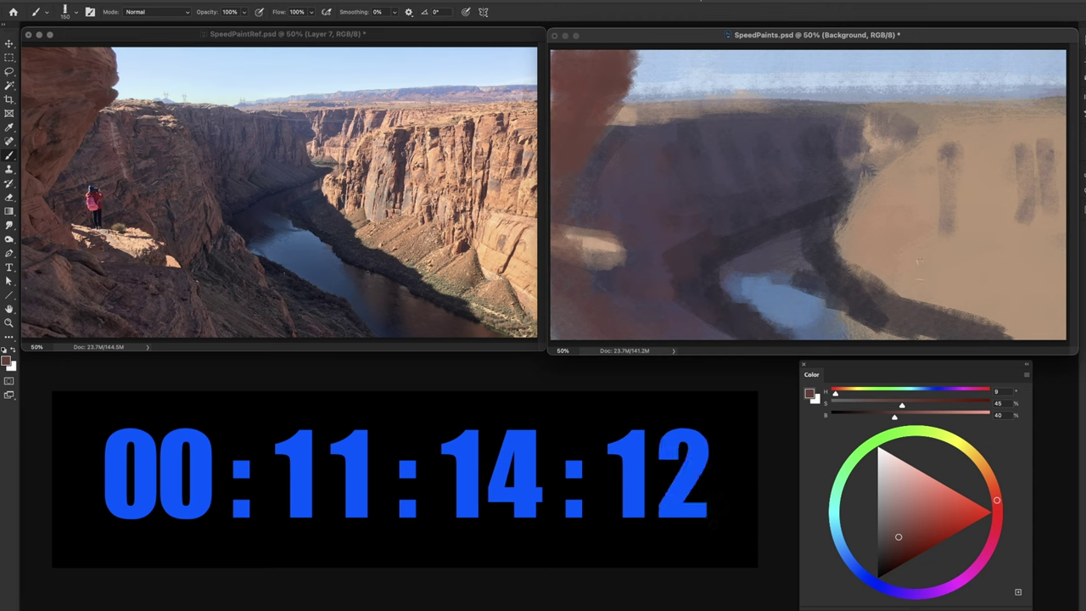
Streak red-brown (H 9, S 45, B 40) down the sunlit right wall's crevices and along its upper edge.
left_click_drag(926, 175, 922, 200)
left_click_drag(1008, 155, 1022, 213)
left_click_drag(1059, 153, 1047, 213)
left_click_drag(953, 134, 1055, 136)
left_click_drag(916, 112, 976, 121)
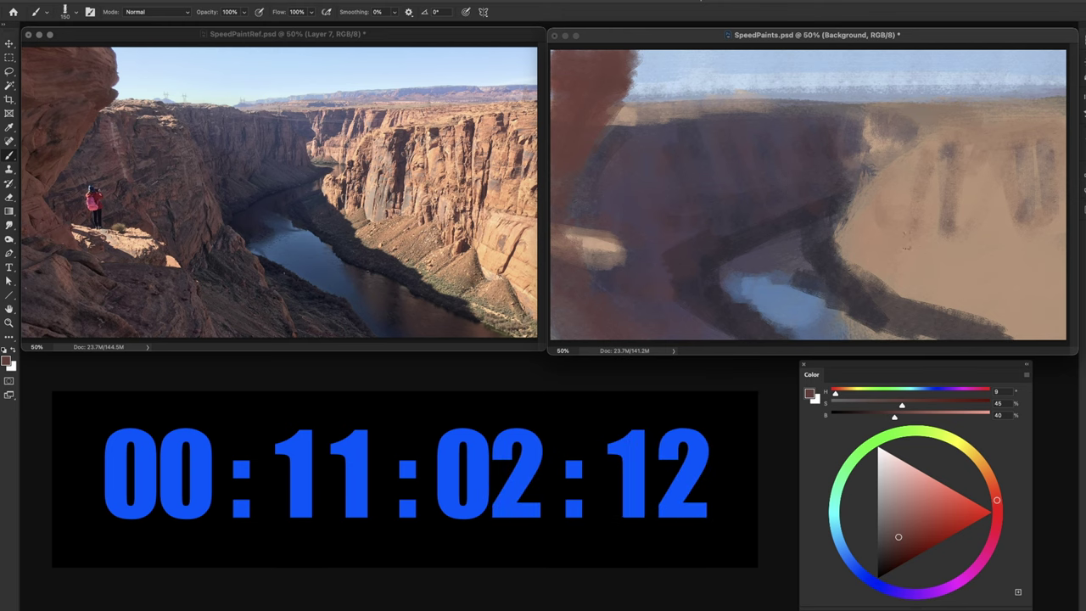
Darken the left riverbank from the bend to the canvas's bottom edge with a size 70 brush in deep violet (H 256, S 47, B 19).
left_click(744, 243, "alt")
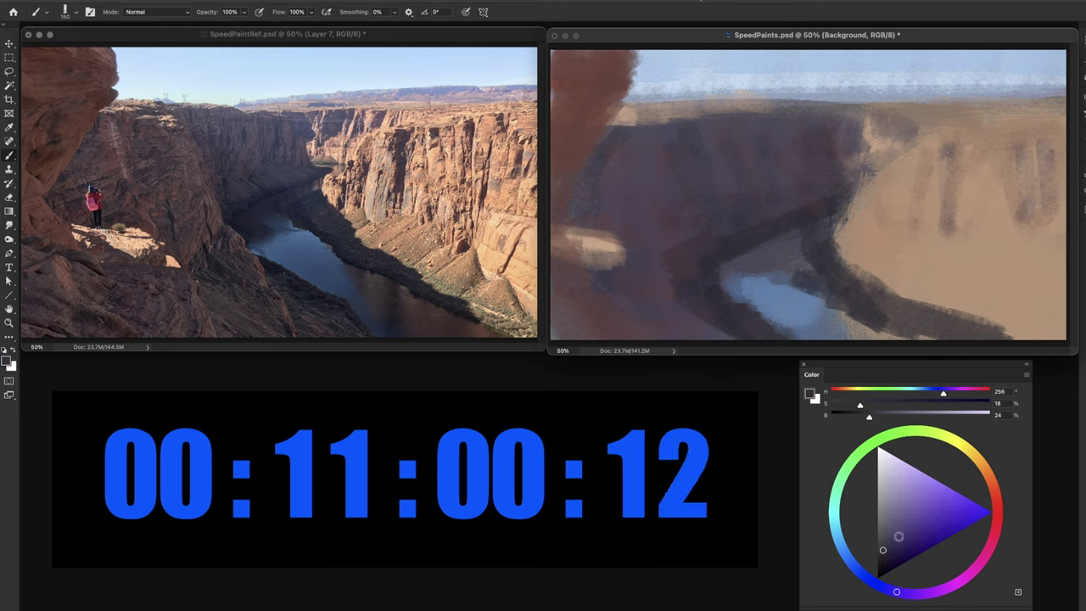
left_click(887, 559)
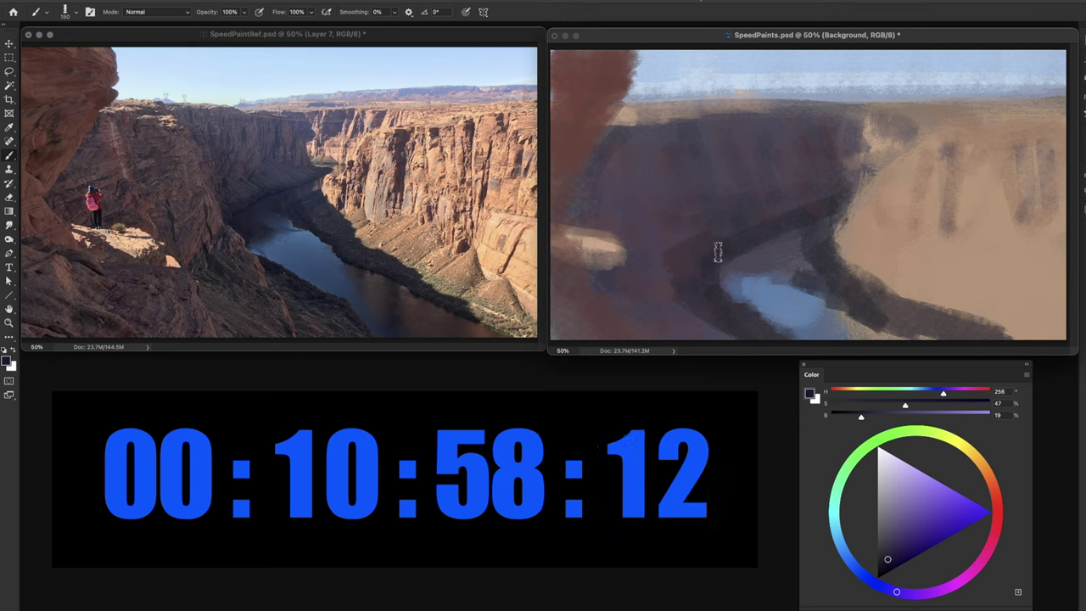
key("[")
key("bracketleft")
key("bracketleft")
key("bracketleft")
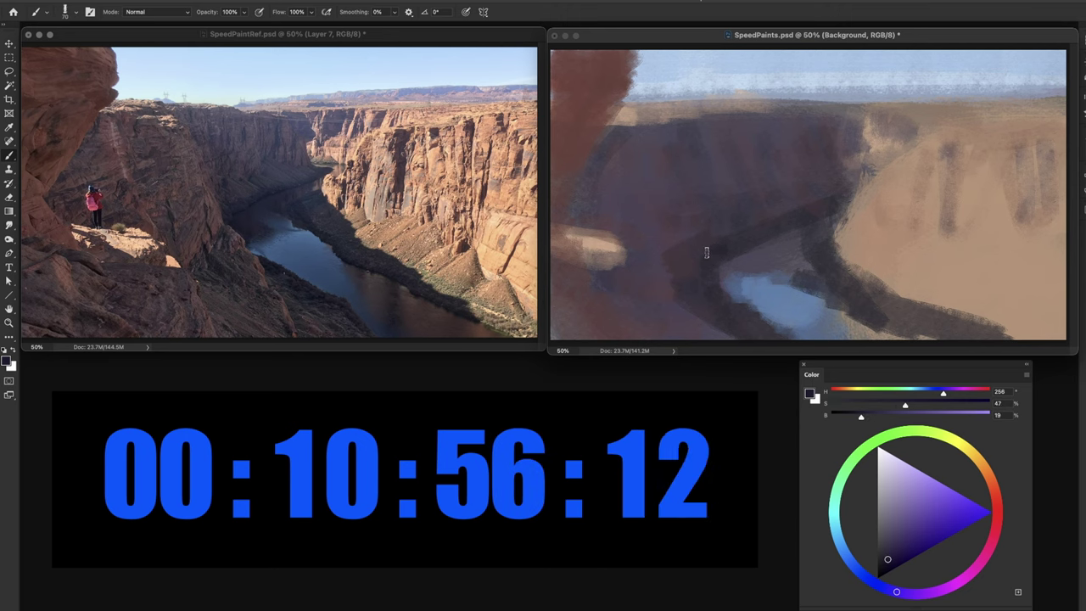
mouse_move(704, 239)
left_mouse_down()
mouse_move(711, 254)
mouse_move(723, 239)
mouse_move(736, 258)
mouse_move(735, 303)
mouse_move(770, 323)
left_mouse_up()
left_click_drag(719, 288, 782, 336)
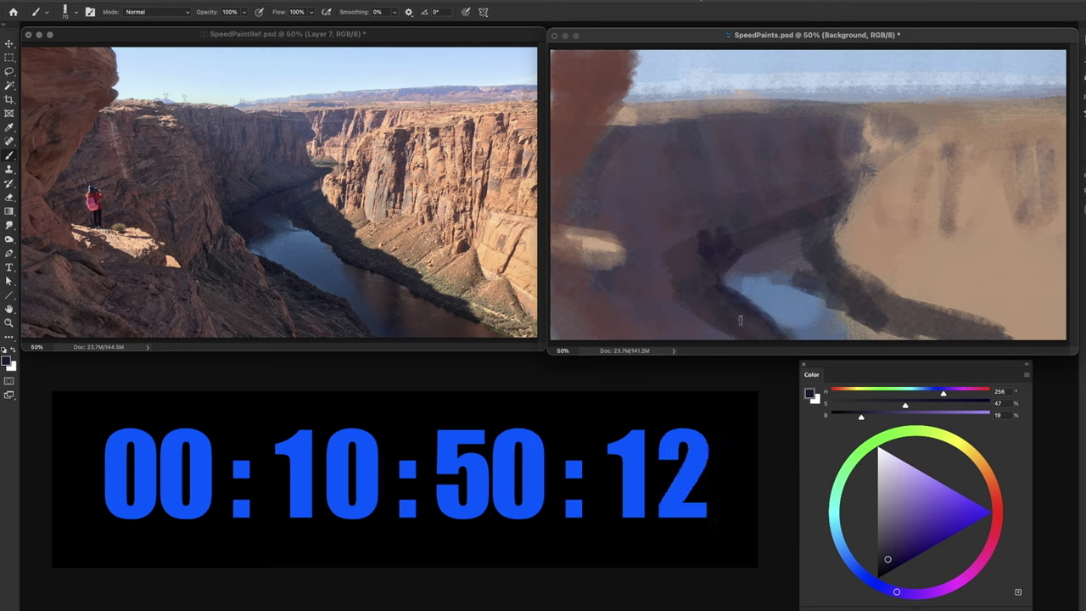
Define both riverbank edges around the water with a darker violet (H 256, S 28, B 15).
left_click(883, 561)
mouse_move(734, 297)
left_mouse_down()
mouse_move(810, 347)
mouse_move(815, 335)
mouse_move(836, 338)
mouse_move(789, 321)
left_mouse_up()
left_click_drag(874, 294, 1024, 339)
mouse_move(921, 305)
left_mouse_down()
mouse_move(1023, 329)
mouse_move(842, 254)
left_mouse_up()
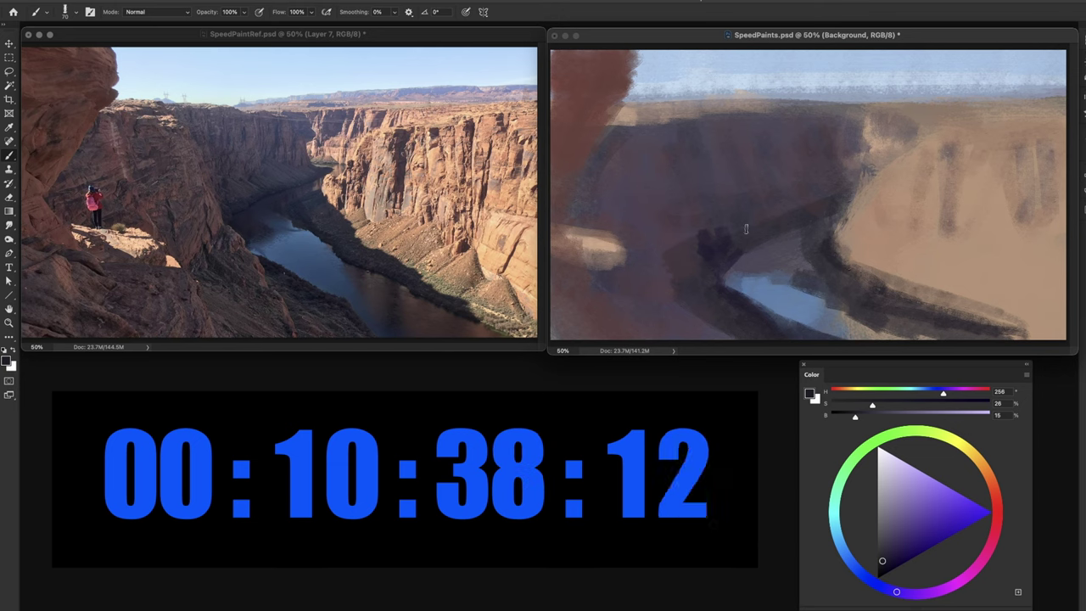
Add dark violet (H 256, S 28, B 15) crevices to the shadowed wall and far cliff, and shade the right bank's upper edge.
mouse_move(747, 241)
left_mouse_down()
mouse_move(726, 241)
mouse_move(781, 231)
mouse_move(802, 212)
left_mouse_up()
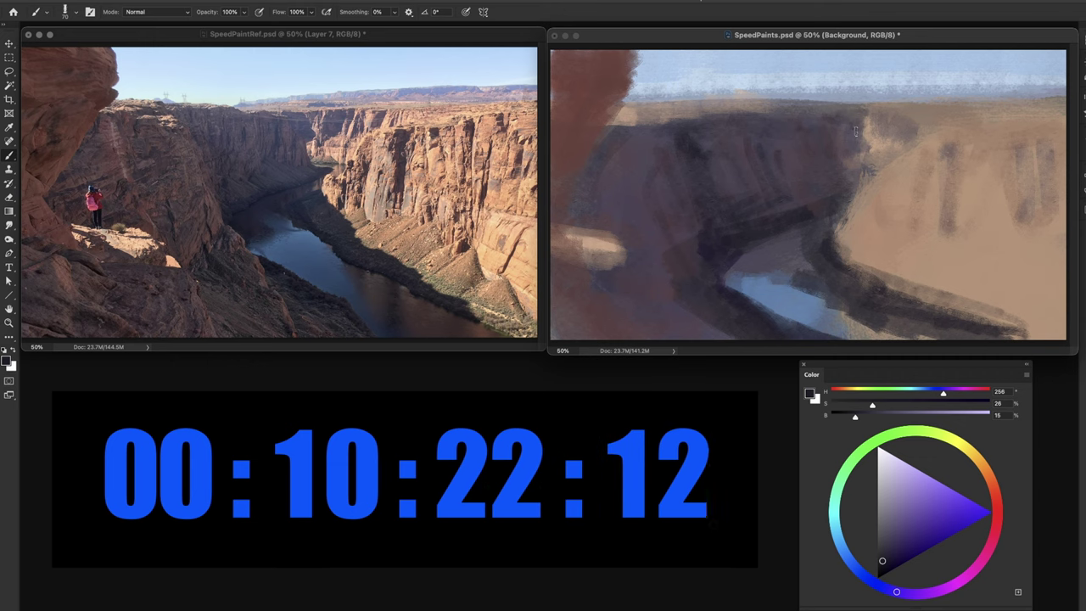
mouse_move(867, 122)
left_mouse_down()
mouse_move(888, 120)
mouse_move(876, 130)
mouse_move(897, 136)
mouse_move(936, 131)
left_mouse_up()
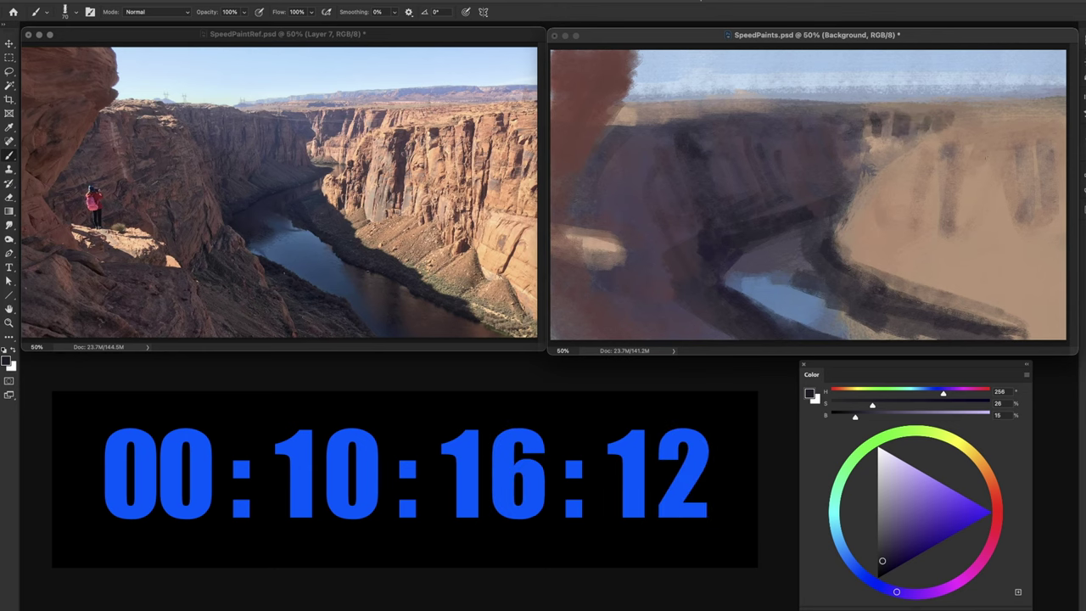
mouse_move(842, 227)
left_mouse_down()
mouse_move(837, 248)
mouse_move(913, 284)
left_mouse_up()
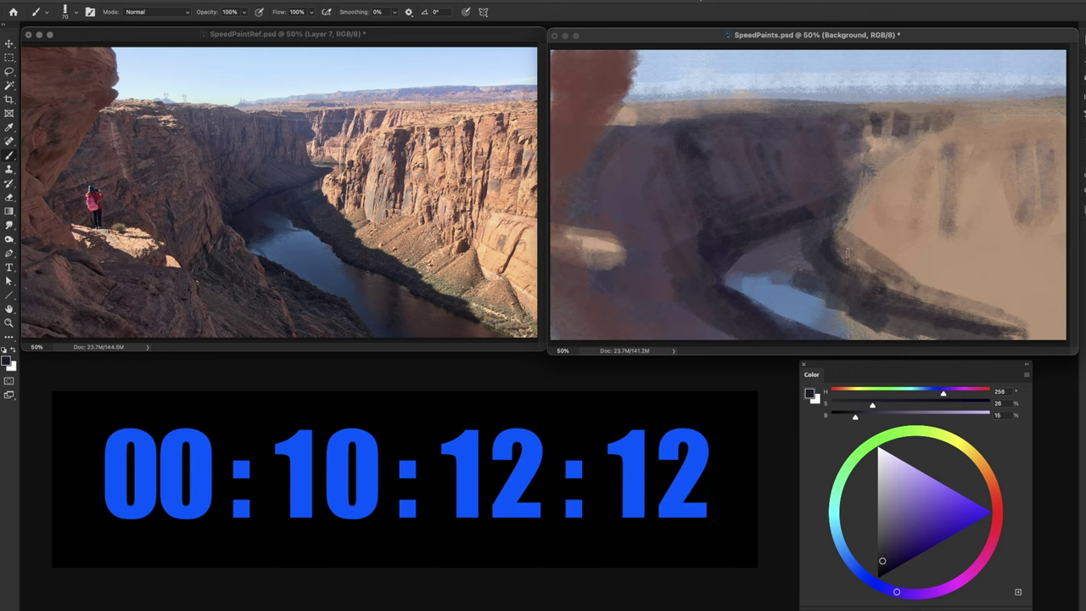
Paint vertical rock-face streaks across the sunlit right canyon wall using tan sampled from the wall.
left_click(848, 241, "alt")
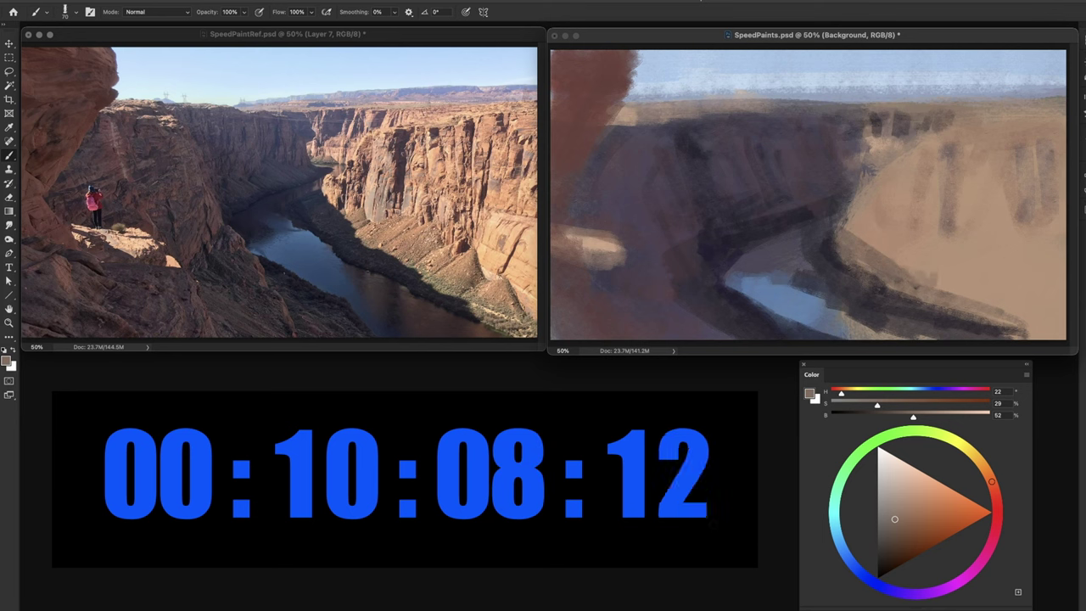
left_click(863, 226, "alt")
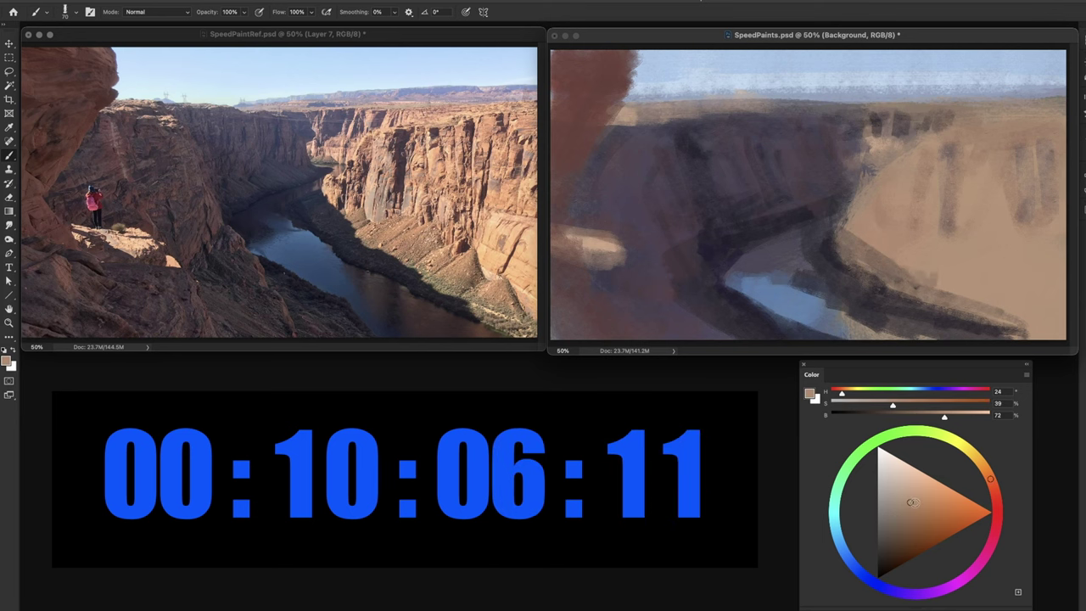
left_click(866, 206, "alt")
mouse_move(851, 214)
left_mouse_down()
mouse_move(847, 226)
mouse_move(859, 226)
left_mouse_up()
left_click_drag(887, 183, 882, 213)
left_click_drag(910, 155, 900, 239)
mouse_move(928, 149)
left_mouse_down()
mouse_move(921, 210)
mouse_move(941, 209)
mouse_move(941, 233)
left_mouse_up()
mouse_move(964, 151)
left_mouse_down()
mouse_move(967, 164)
mouse_move(985, 165)
mouse_move(967, 241)
mouse_move(907, 250)
mouse_move(945, 280)
left_mouse_up()
left_click_drag(972, 256, 971, 293)
Paint slanted strokes for the slopes below the right canyon wall in sampled tans around H 23, S 38, B 69.
left_click(915, 201, "alt")
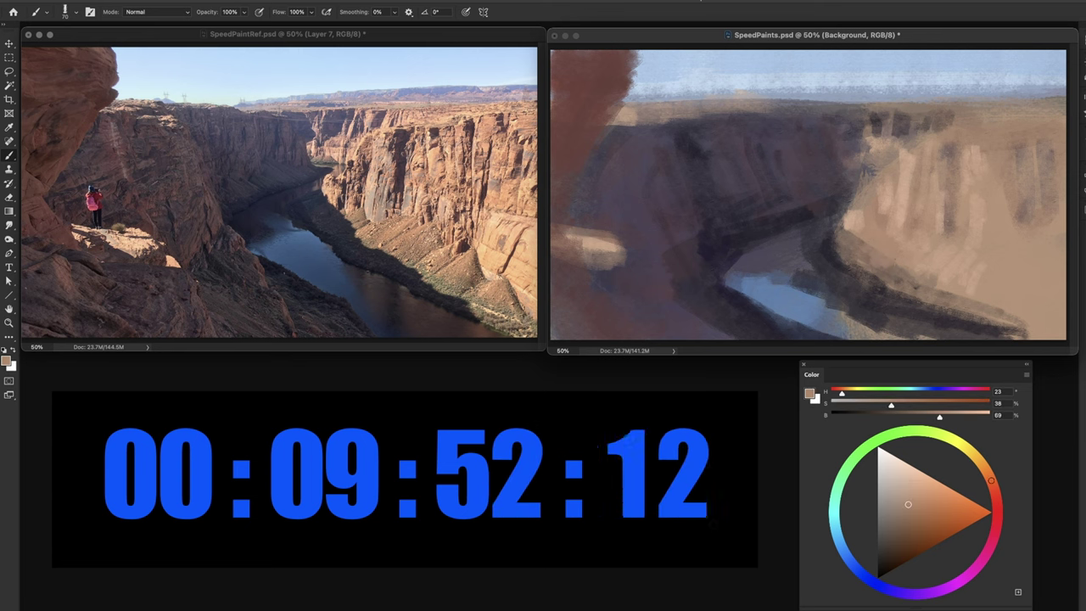
mouse_move(947, 258)
left_mouse_down()
mouse_move(935, 270)
mouse_move(970, 293)
left_mouse_up()
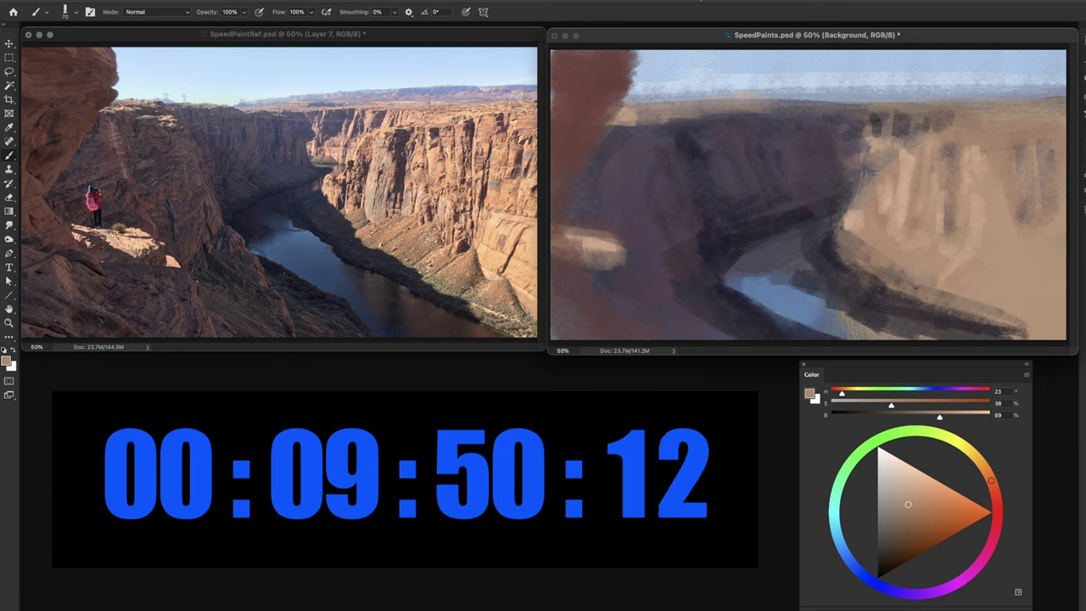
left_click(989, 301, "alt")
left_click_drag(990, 266, 1015, 294)
left_click(982, 258, "alt")
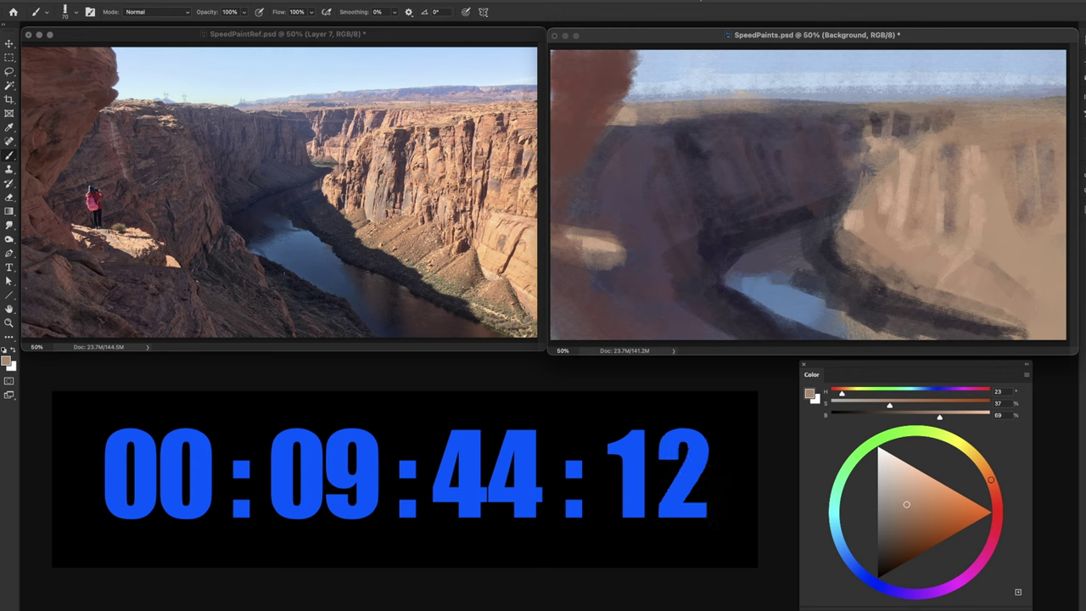
Highlight the right wall, far cliff and canyon rim with light tan, finishing the rim at brush size 40 (H 26, S 40, B 93).
left_click(1016, 255, "alt")
left_click_drag(910, 498, 910, 473)
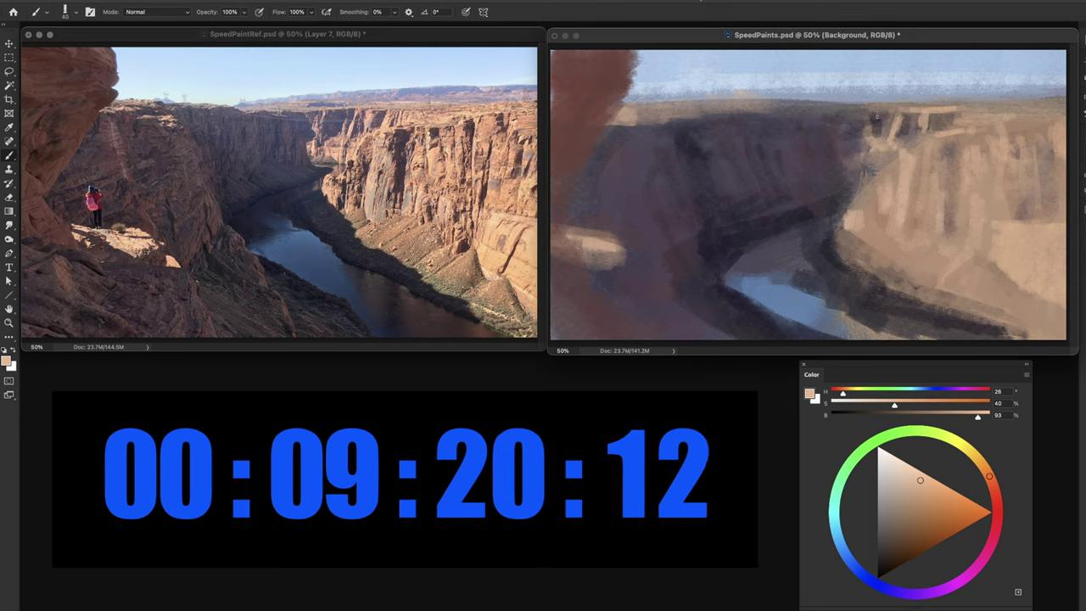
mouse_move(866, 113)
left_mouse_down()
mouse_move(866, 133)
mouse_move(864, 112)
mouse_move(893, 110)
left_mouse_up()
left_click_drag(802, 106, 898, 101)
left_click_drag(810, 105, 1007, 99)
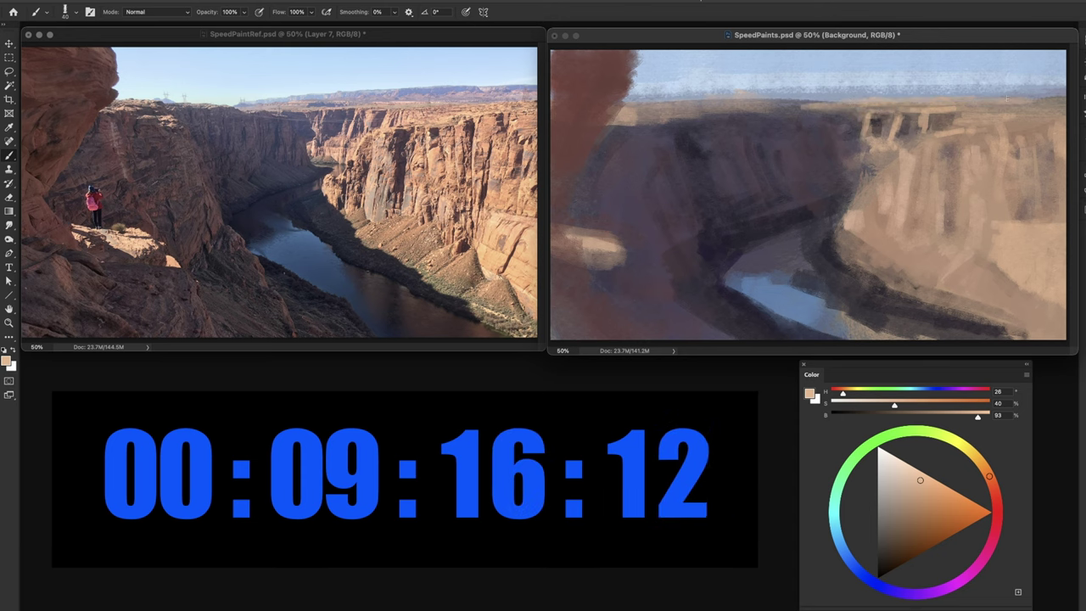
left_click_drag(806, 103, 762, 103)
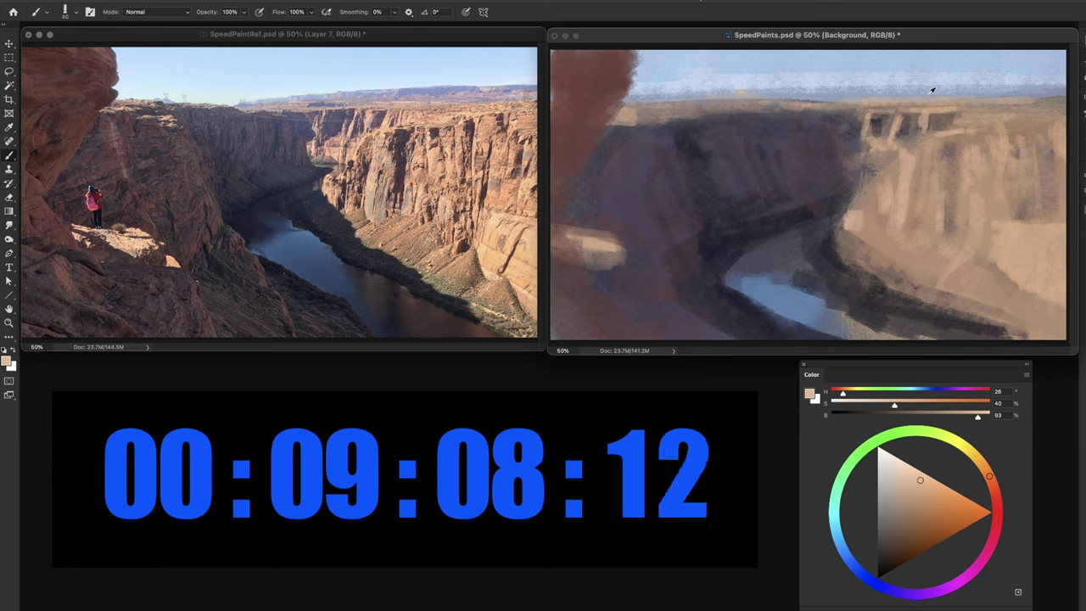
Paint the distant mesa along the right side of the horizon in violet (H 246, S 31, B 70).
left_click(933, 92, "alt")
left_click_drag(852, 564, 883, 586)
left_click_drag(897, 495, 903, 501)
left_click_drag(927, 95, 1063, 84)
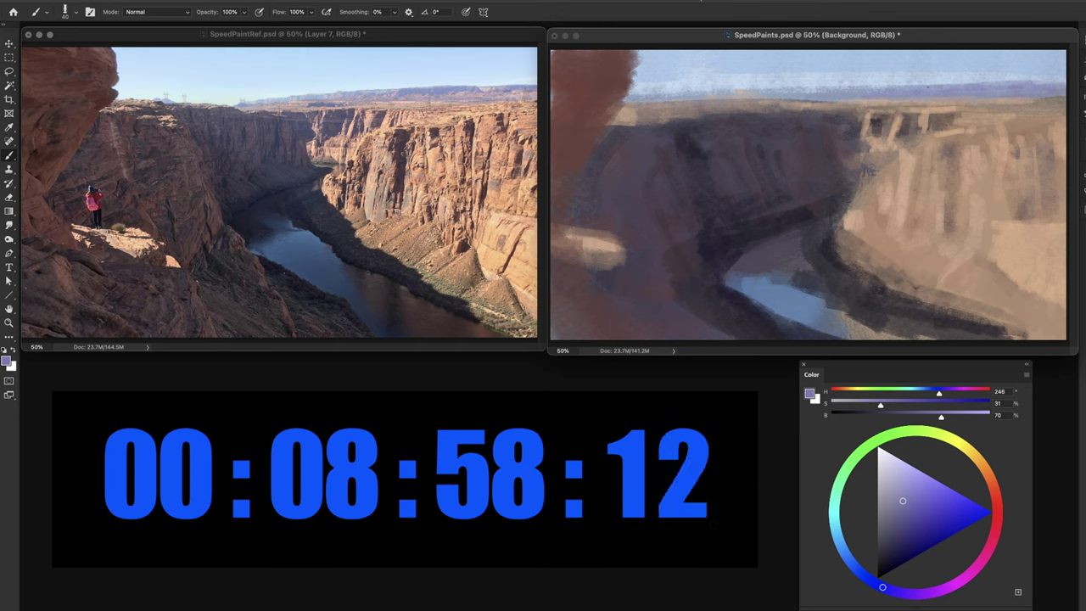
Lighten the distant mesa with pale greyed violets (H 246, S 14, B 71; H 246, S 9, B 79; H 271, S 9, B 79).
left_click_drag(902, 500, 889, 491)
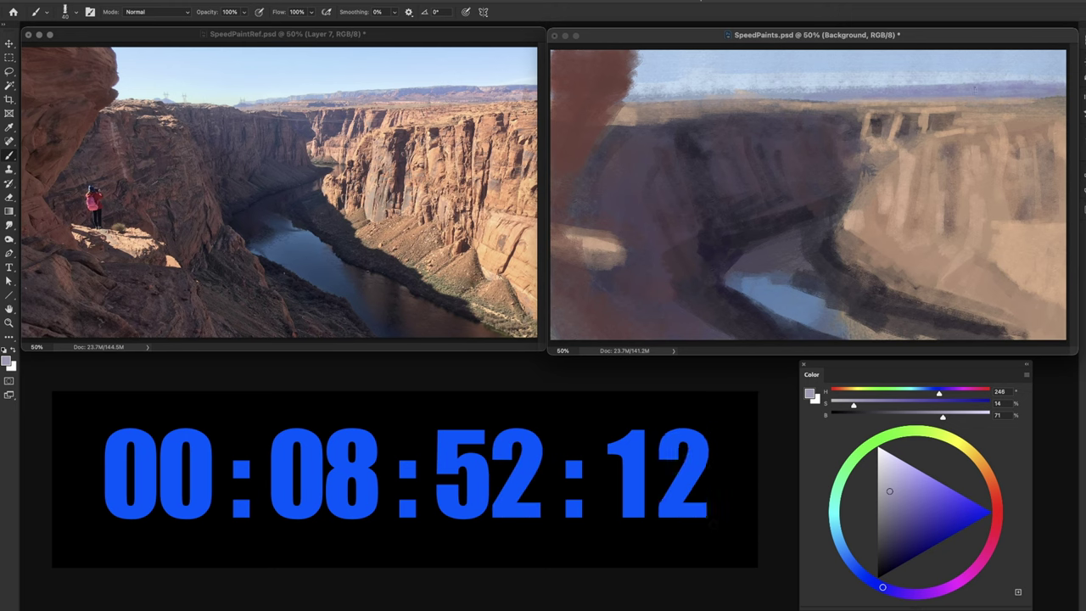
left_click_drag(889, 490, 886, 479)
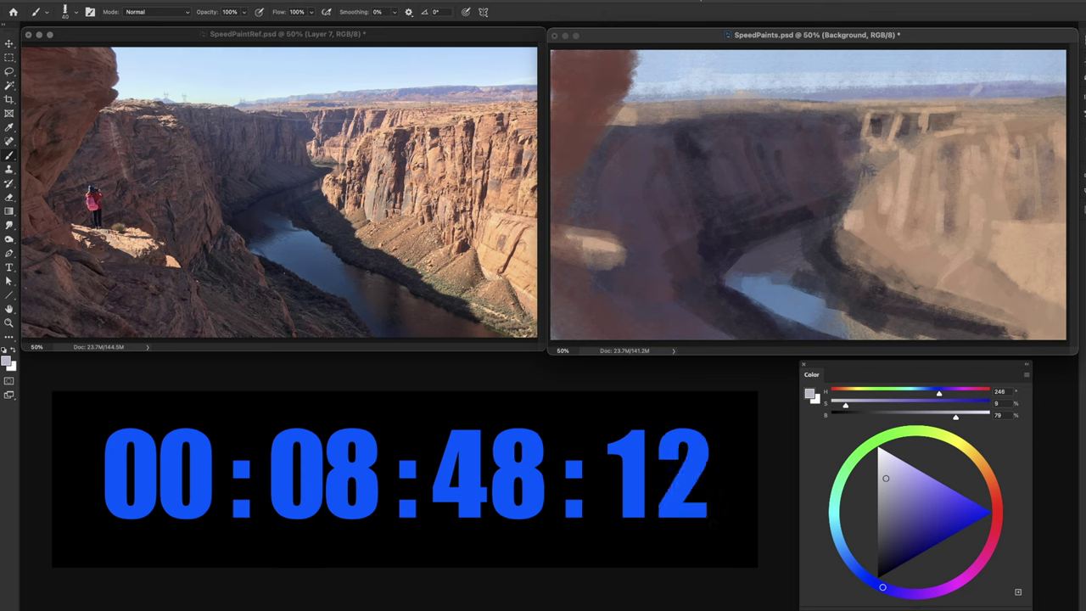
left_click(918, 595)
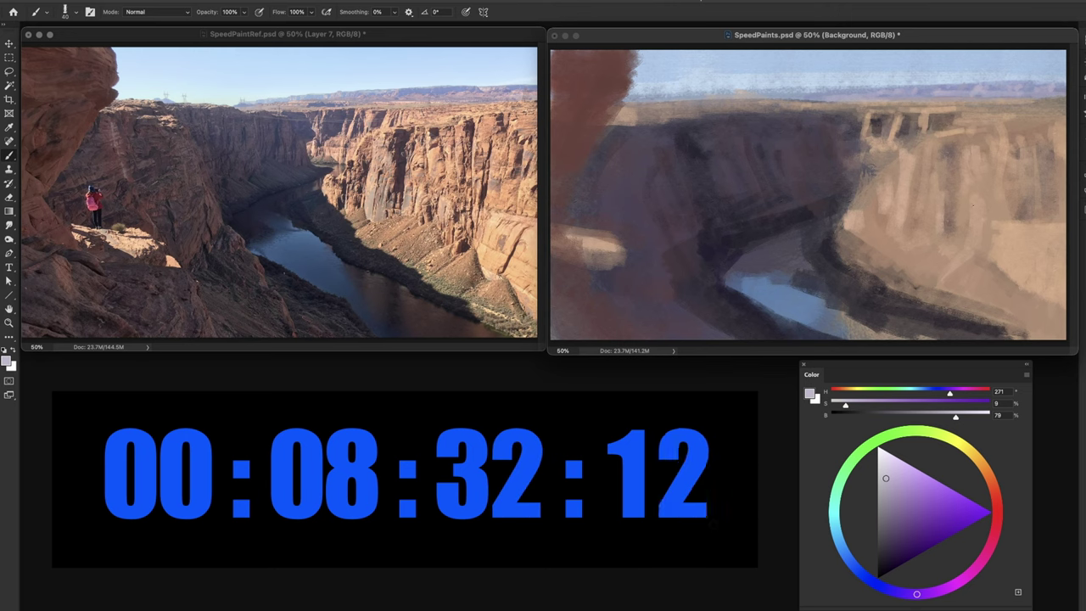
Highlight the right canyon wall's vertical faces and lower boulders with loose strokes in pale peach (H 29, S 31, B 100).
left_click(909, 186, "alt")
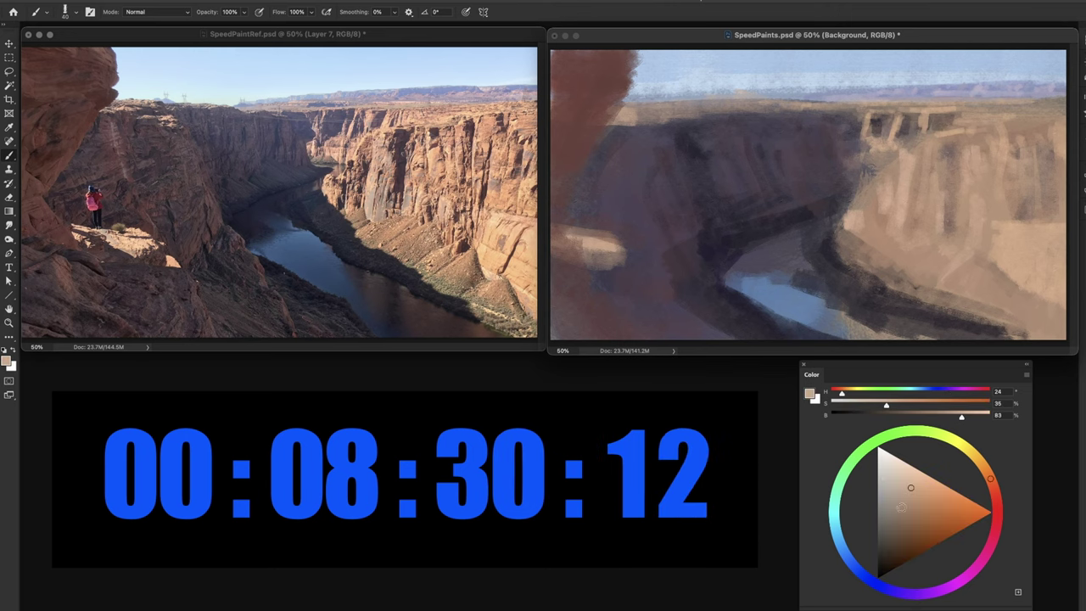
mouse_move(908, 487)
left_mouse_down()
mouse_move(906, 461)
mouse_move(913, 472)
left_mouse_up()
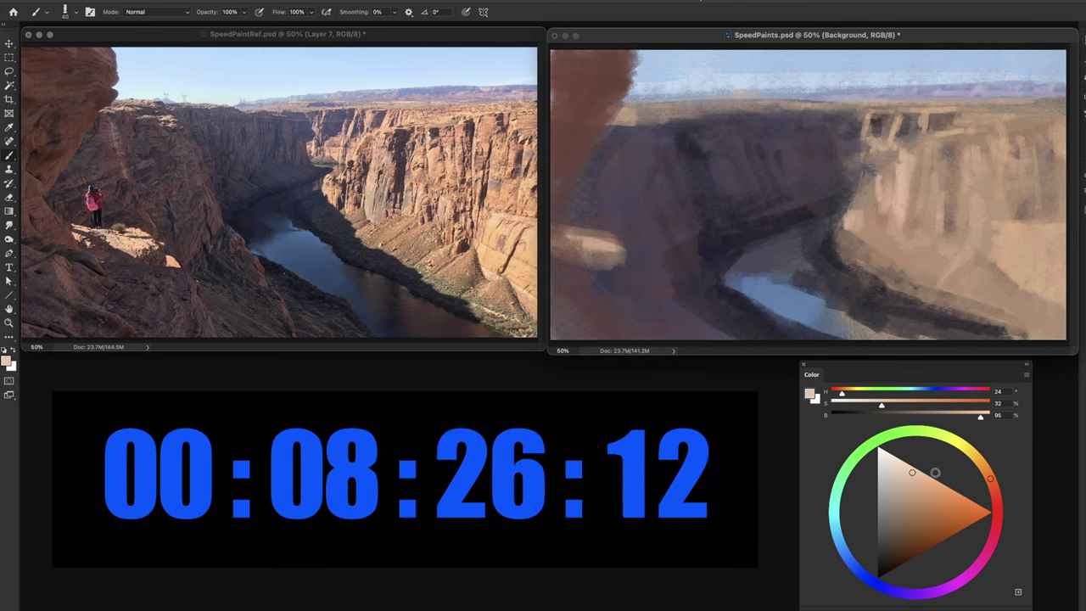
left_click_drag(914, 473, 913, 467)
left_click_drag(990, 478, 987, 473)
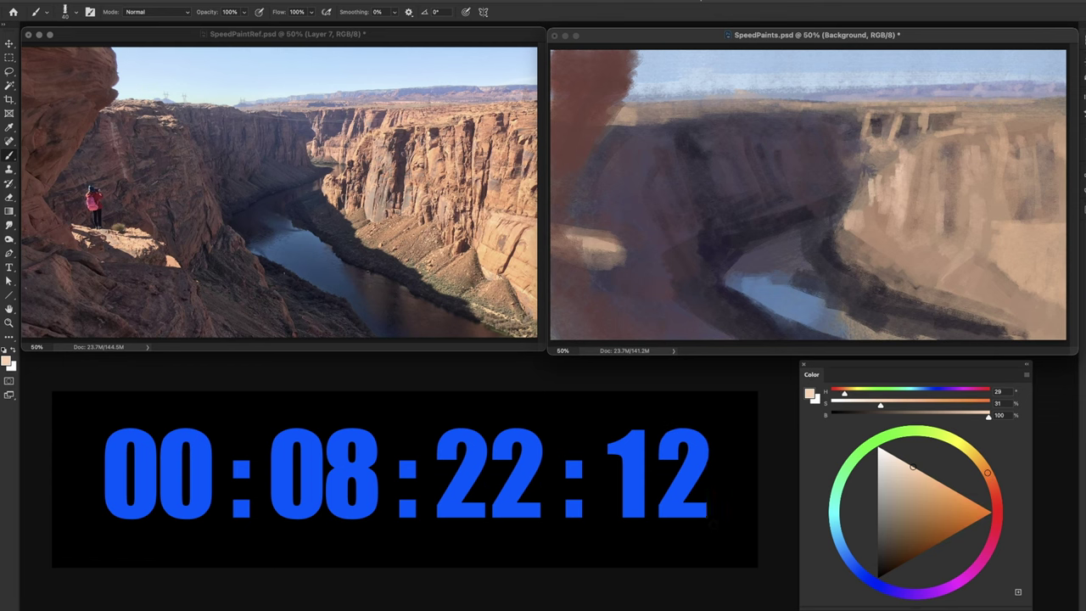
mouse_move(941, 139)
left_mouse_down()
mouse_move(943, 184)
mouse_move(1027, 180)
mouse_move(1049, 201)
mouse_move(1019, 223)
mouse_move(1058, 241)
mouse_move(1040, 283)
left_mouse_up()
mouse_move(997, 248)
left_mouse_down()
mouse_move(1034, 289)
mouse_move(1065, 289)
mouse_move(1064, 309)
mouse_move(1044, 308)
left_mouse_up()
left_click_drag(1021, 285, 991, 306)
left_click_drag(1000, 261, 982, 288)
mouse_move(981, 250)
left_mouse_down()
mouse_move(977, 265)
mouse_move(955, 260)
mouse_move(959, 182)
mouse_move(952, 216)
mouse_move(855, 233)
left_mouse_up()
left_click_drag(850, 214, 847, 230)
left_click_drag(861, 204, 869, 222)
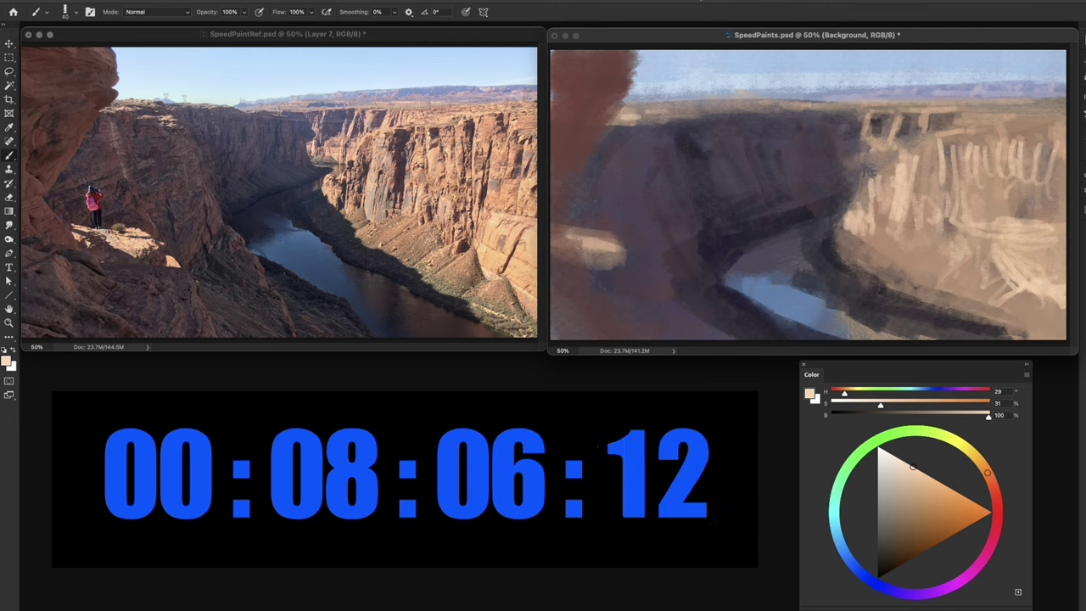
Highlight the foreground ledge and a small rock beside it in pale peach, and paint a standing figure's dark violet legs above the ledge.
mouse_move(607, 252)
left_mouse_down()
mouse_move(628, 254)
mouse_move(587, 244)
mouse_move(643, 257)
left_mouse_up()
mouse_move(593, 252)
left_mouse_down()
mouse_move(666, 280)
mouse_move(660, 265)
mouse_move(600, 262)
left_mouse_up()
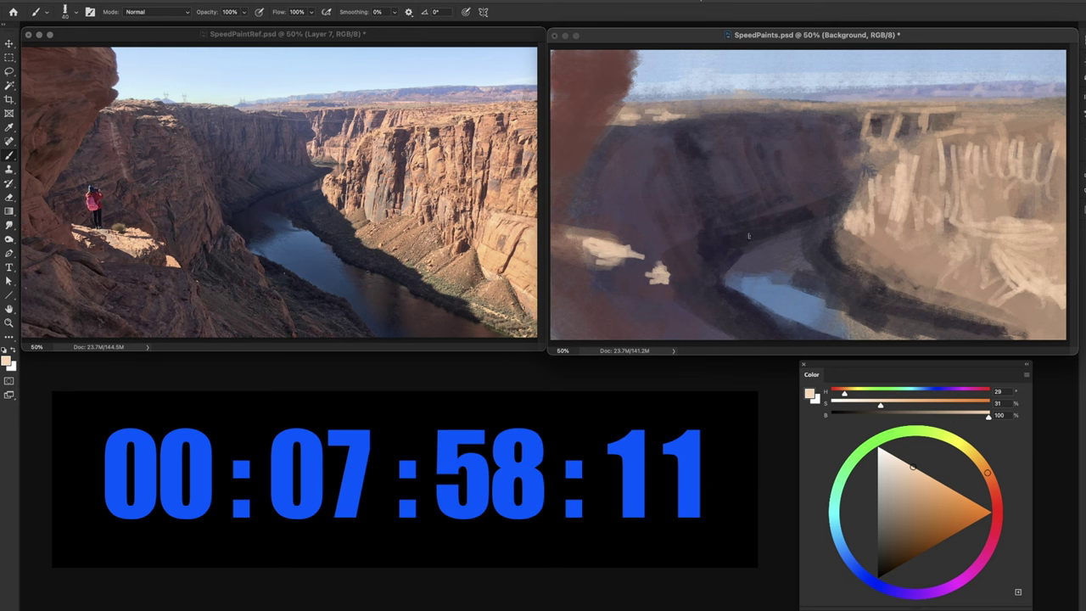
left_click(708, 241, "alt")
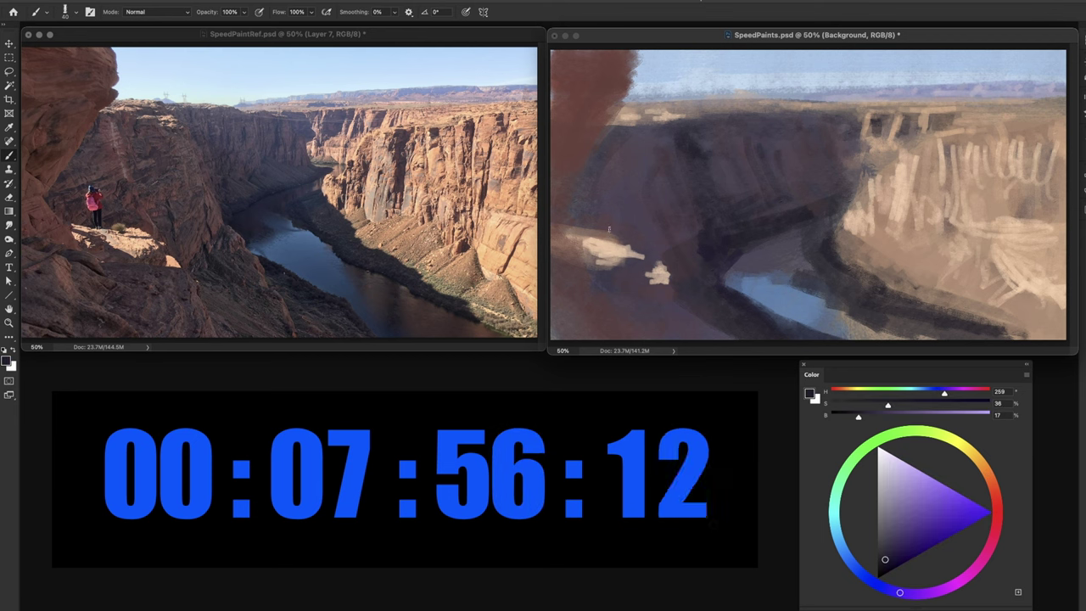
left_click_drag(613, 224, 622, 242)
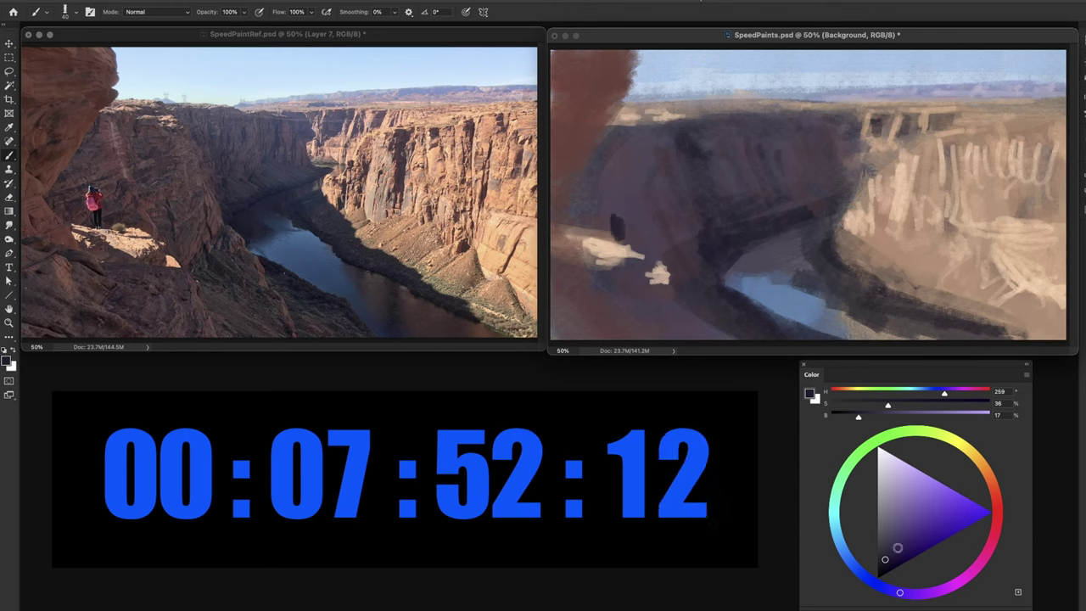
Paint the figure's upper body in red, shading the jacket with a darker red (H 357, S 81, B 50).
left_click(995, 529)
left_click_drag(901, 544, 924, 533)
left_click_drag(618, 223, 616, 203)
left_click_drag(996, 527, 998, 517)
left_click_drag(924, 535, 923, 539)
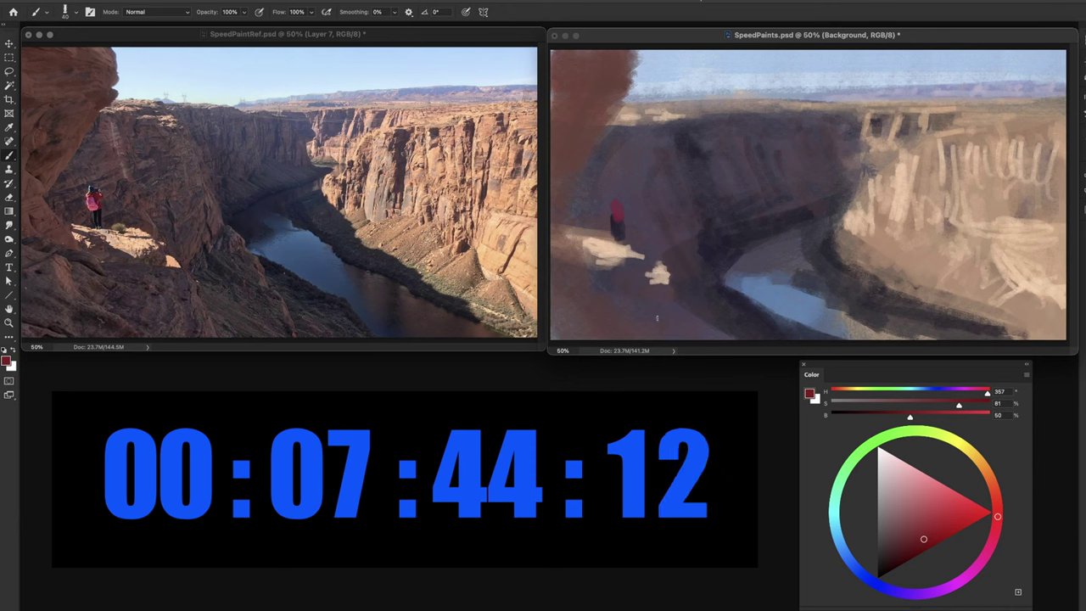
left_click_drag(615, 217, 614, 210)
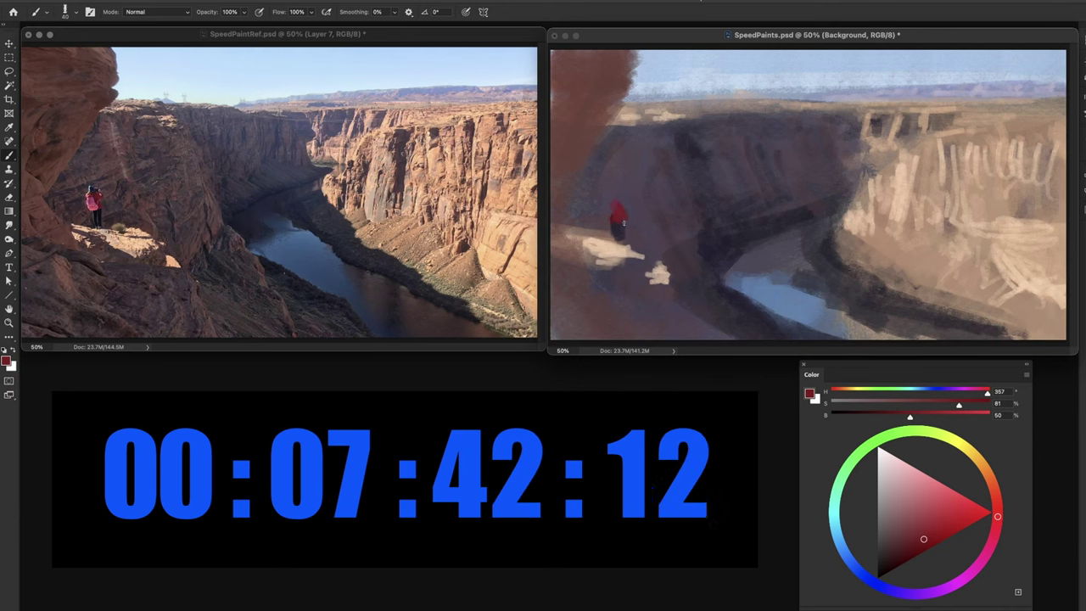
Add the figure's backpack in magenta (H 317, S 48, B 62) and the head in sampled dark violet (H 264, S 32, B 18).
left_click(976, 568)
left_click_drag(914, 534, 912, 537)
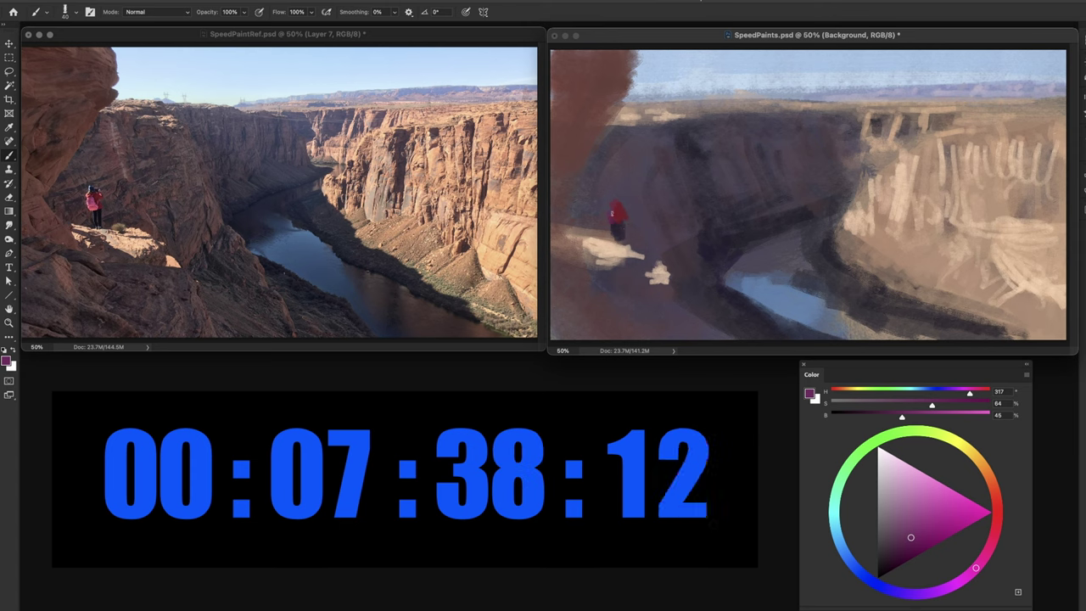
left_click_drag(911, 533, 912, 516)
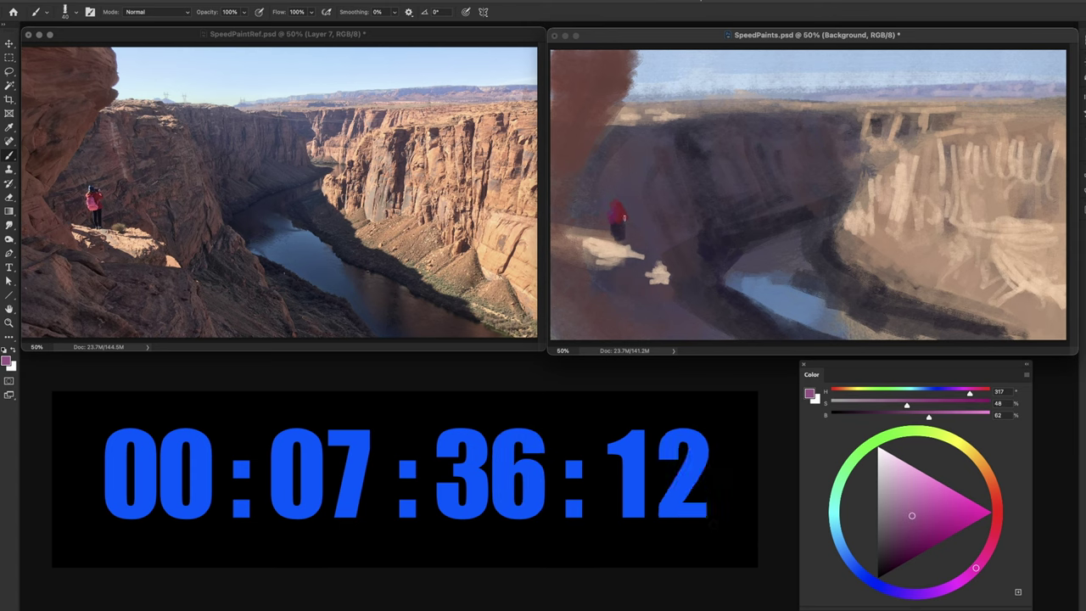
left_click_drag(614, 211, 614, 216)
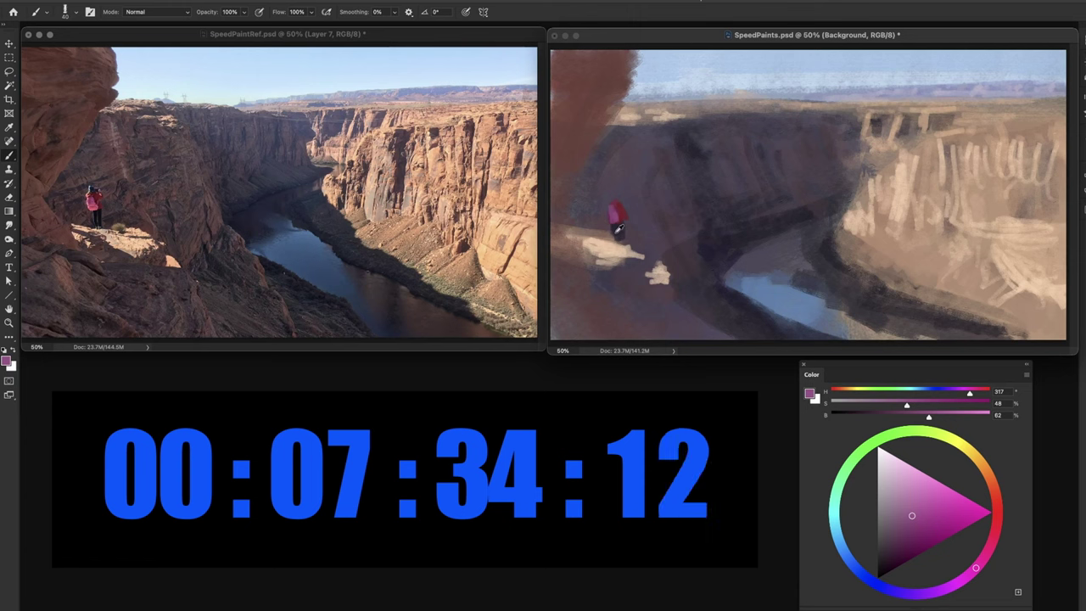
left_click(611, 200, "alt")
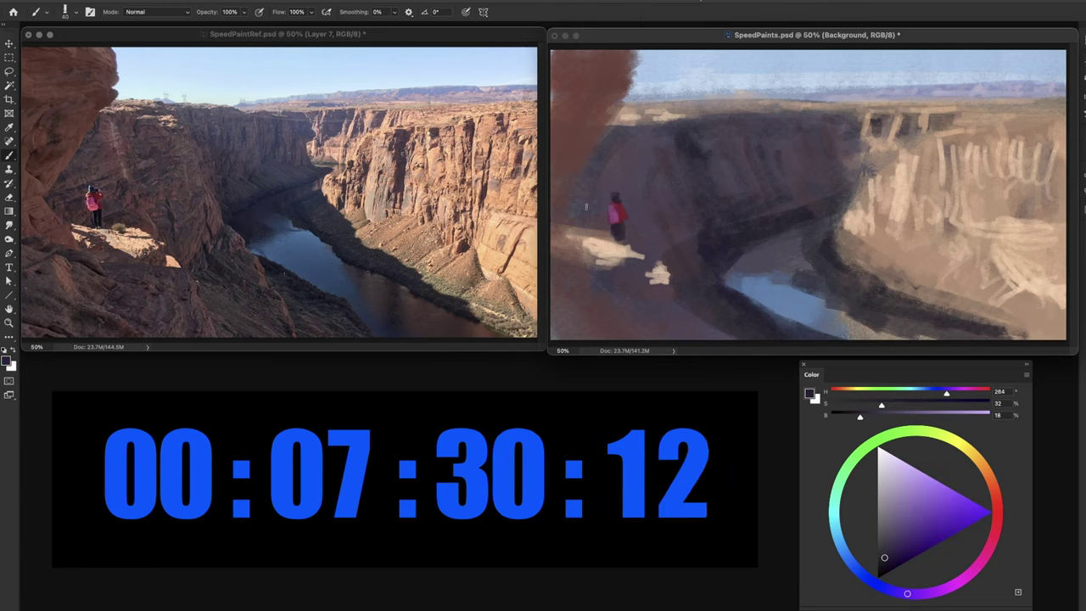
Texture the shaded left wall behind the figure with dark violet strokes and vertical streaks in muted tan (H 16, S 23, B 59).
left_click(691, 146, "alt")
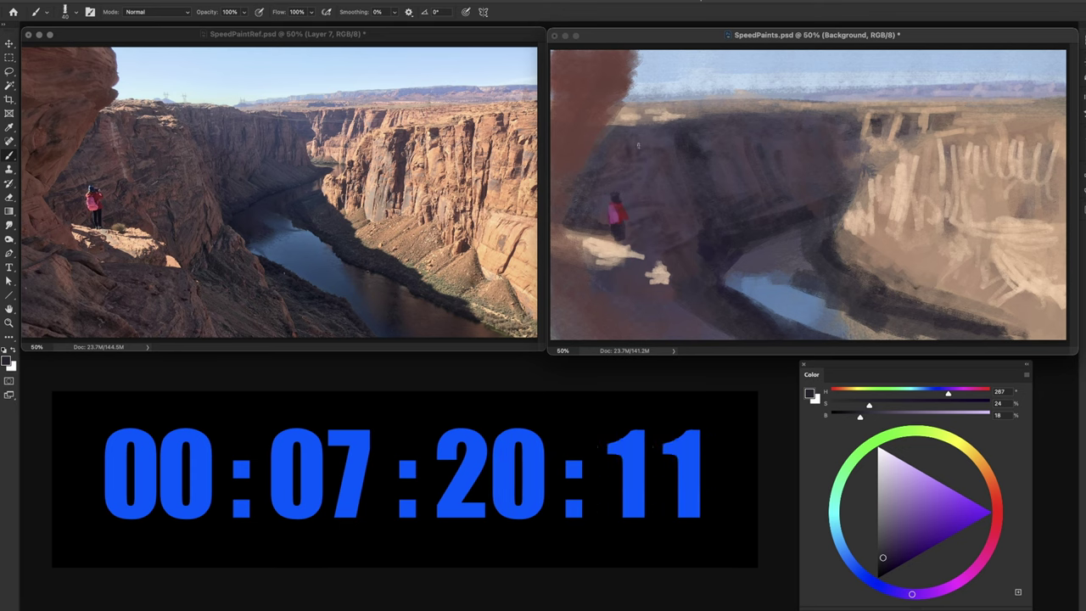
left_click(633, 124, "alt")
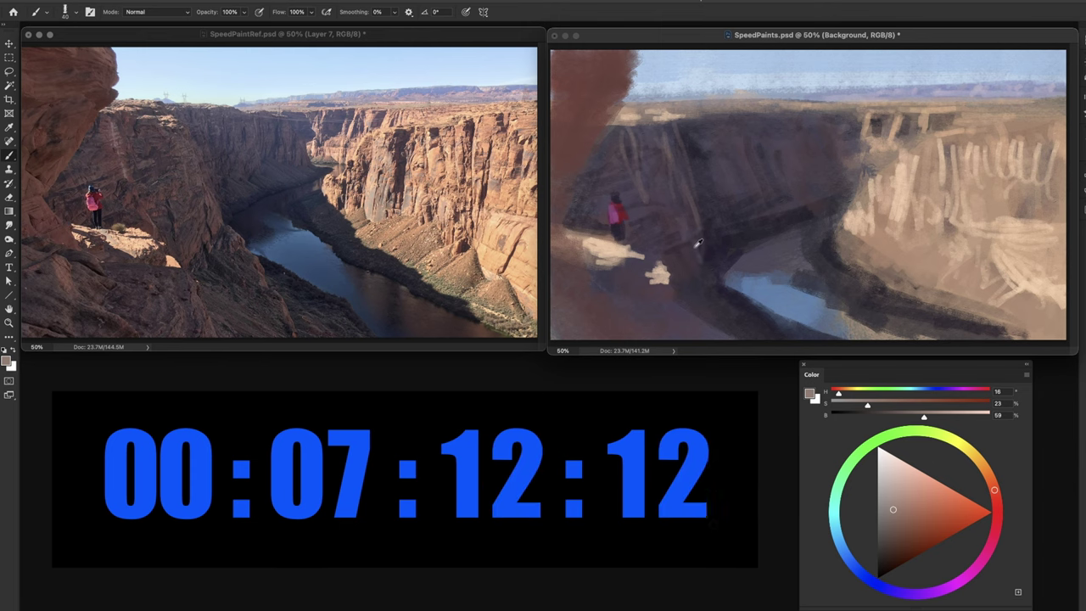
left_click(699, 243, "alt")
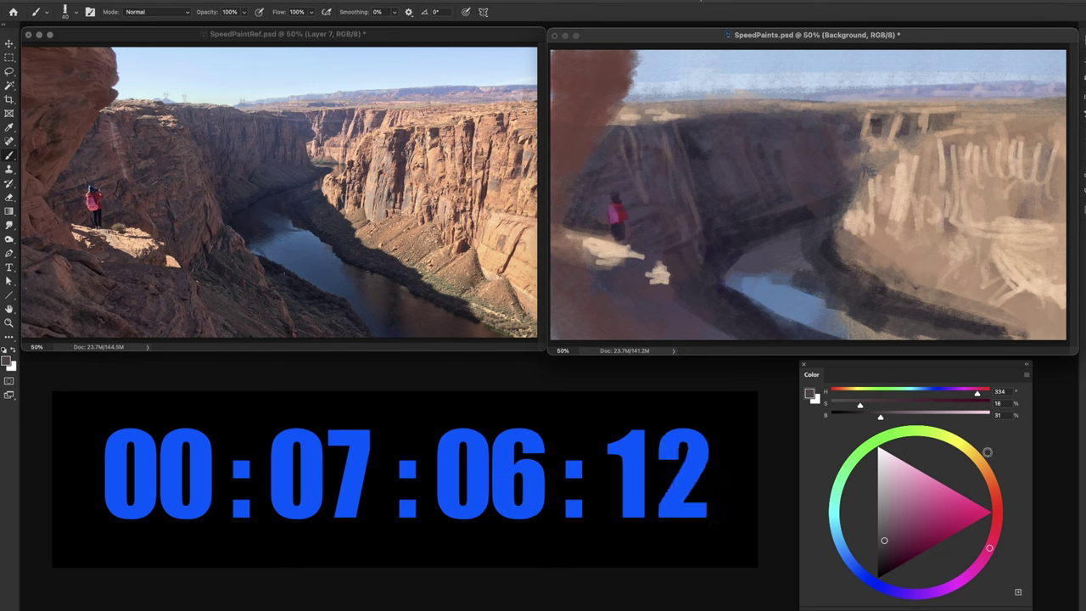
Paint the left slope down to the river in muted reds around H 353, S 38, B 38, and darken the river's near edge with sampled violet.
left_click_drag(992, 545, 997, 532)
left_click_drag(885, 542, 894, 537)
left_click_drag(997, 528, 997, 523)
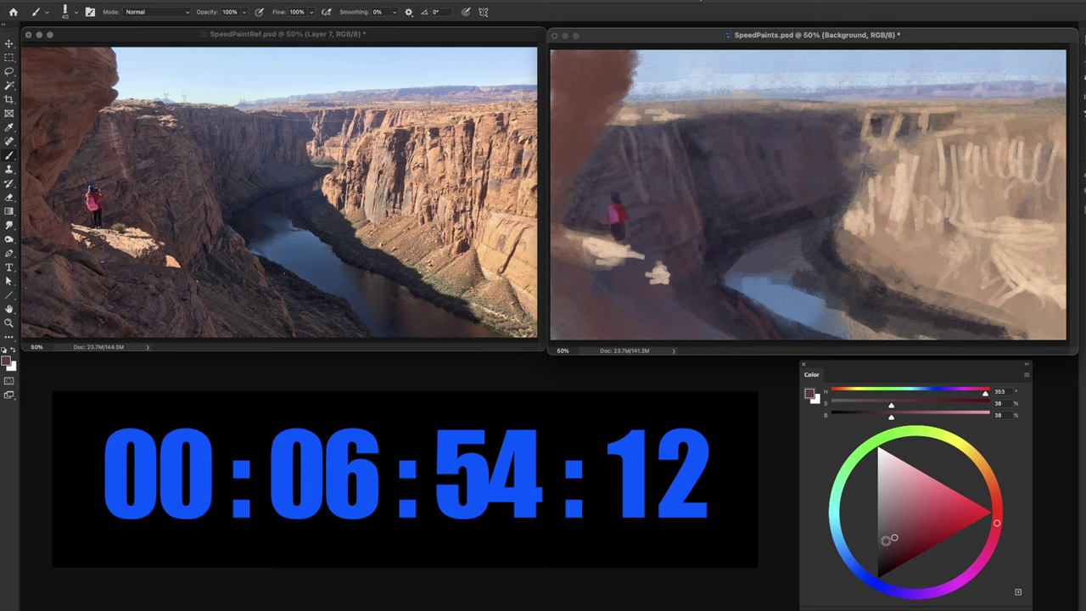
left_click(888, 539)
left_click_drag(997, 523, 998, 515)
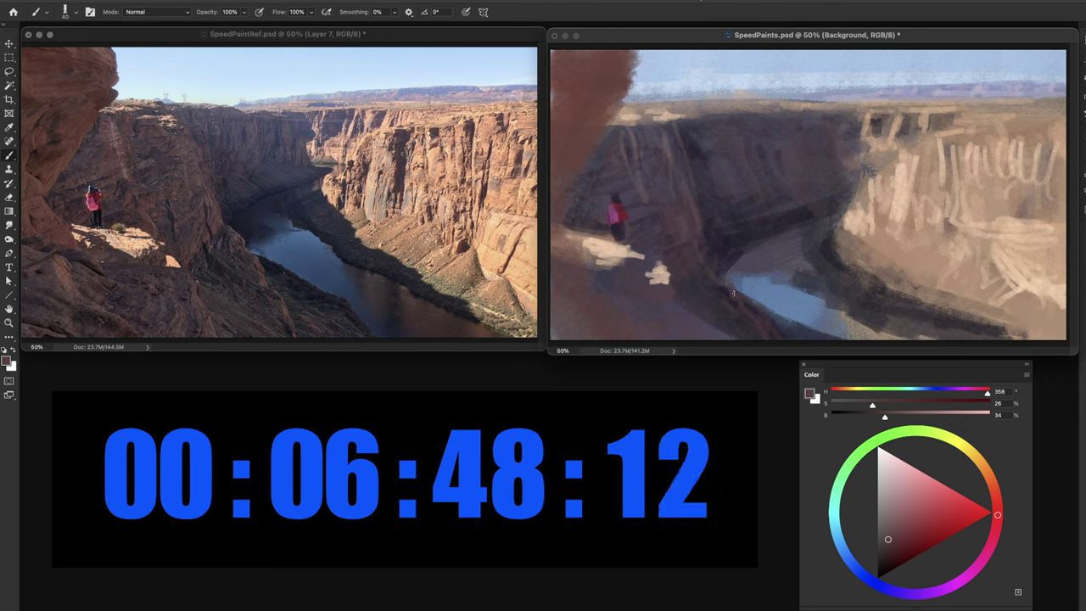
left_click(723, 250, "alt")
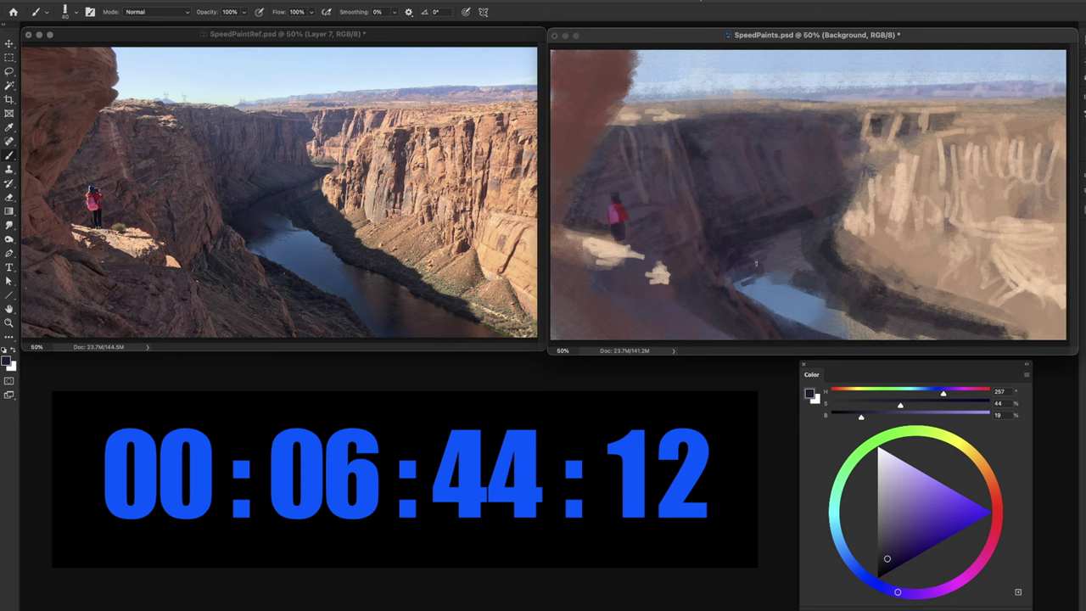
left_click_drag(736, 285, 771, 282)
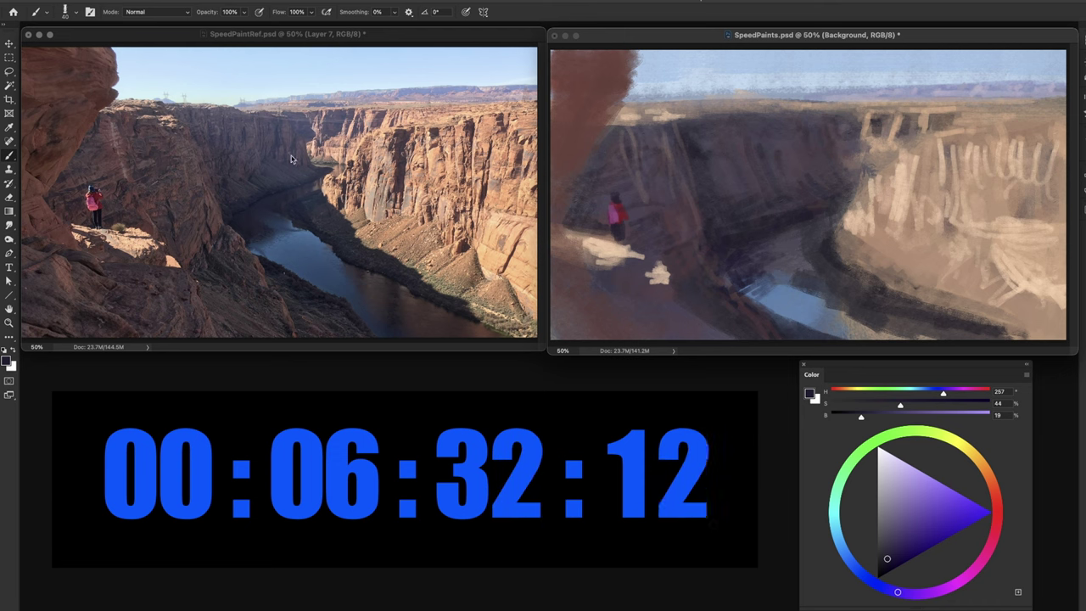
Glaze the far shaded canyon wall with bluish violet (H 240, S 28, B 42), enlarging the brush to 500.
left_click(819, 132, "alt")
left_click(890, 589)
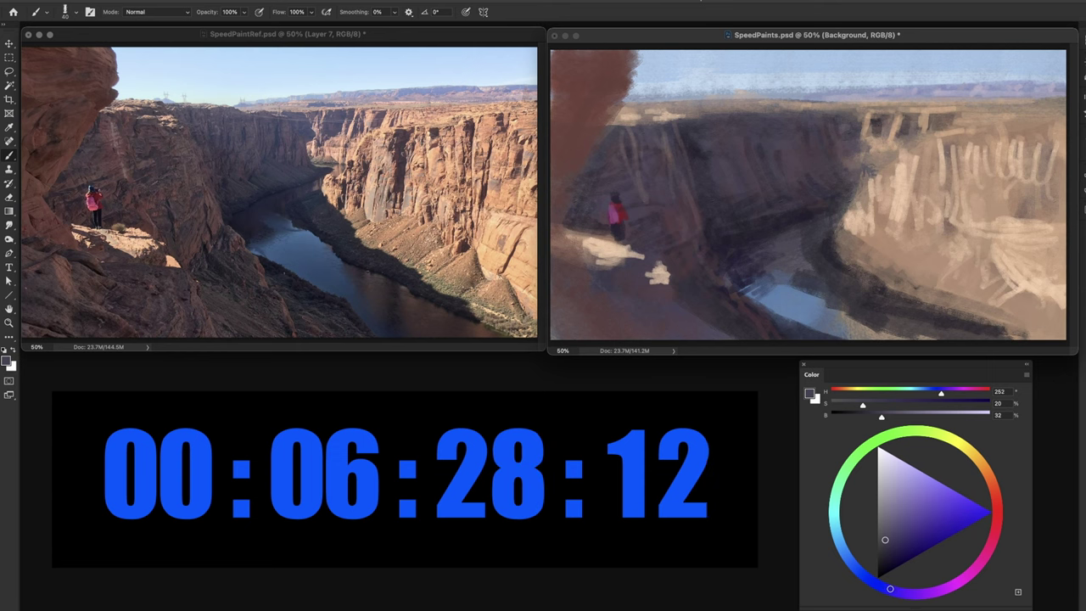
left_click(891, 532)
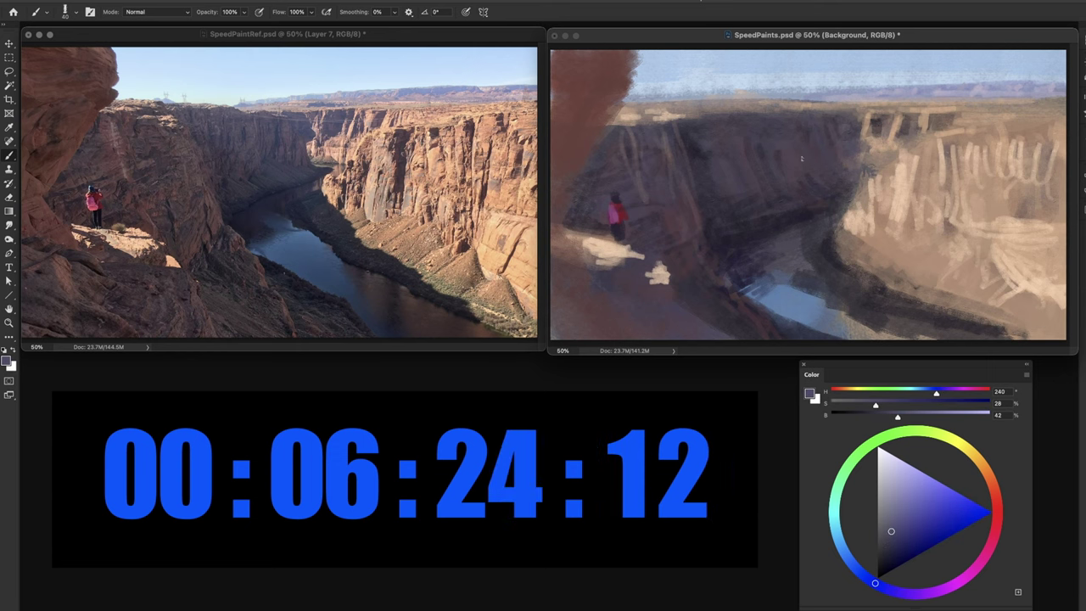
key("]")
key("]")
key("]")
key("]")
key("]")
key("]")
key("]")
key("]")
key("]")
key("]")
key("]")
key("]")
key("]")
key("]")
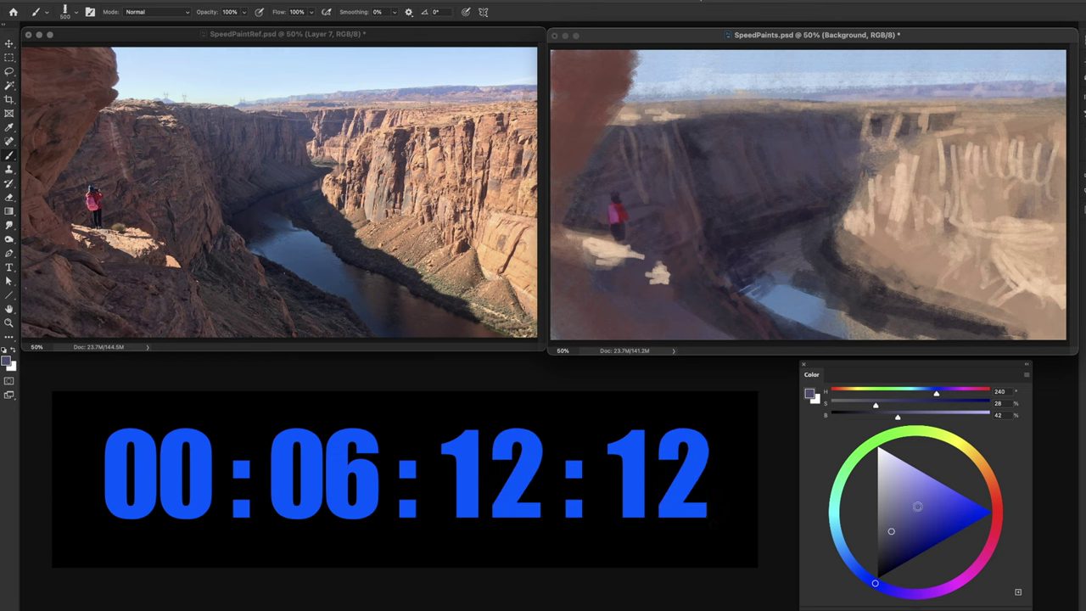
Cool the shadows at the foot of the shaded wall and river bend with dark blue (H 214, S 40, B 34) at brush size 150.
left_click_drag(873, 580, 864, 573)
left_click_drag(891, 531, 855, 566)
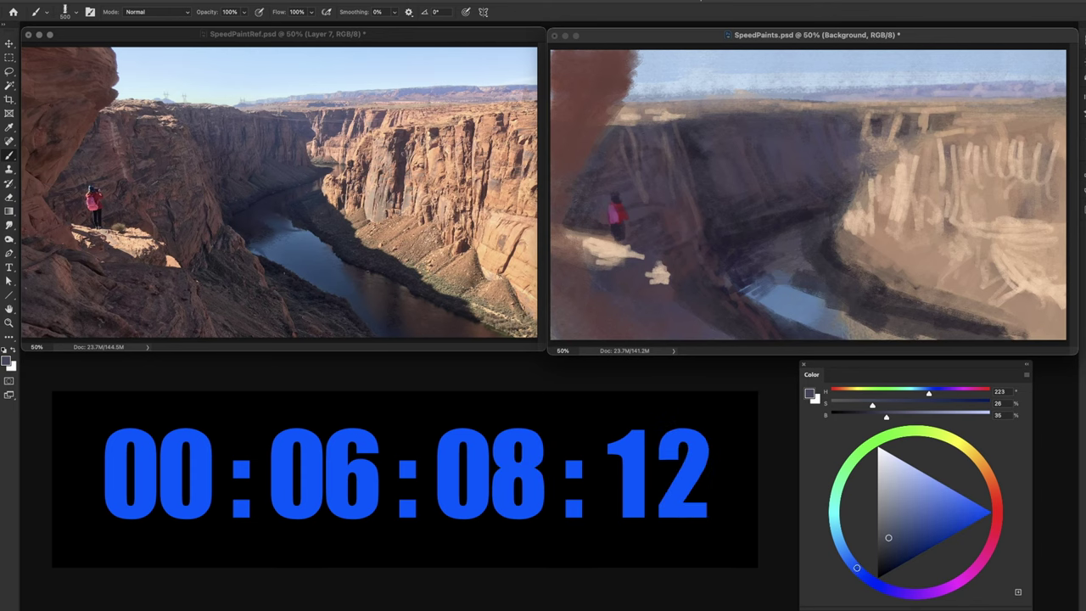
key("bracketleft")
key("bracketleft")
key("bracketleft")
key("bracketleft")
key("bracketleft")
key("bracketleft")
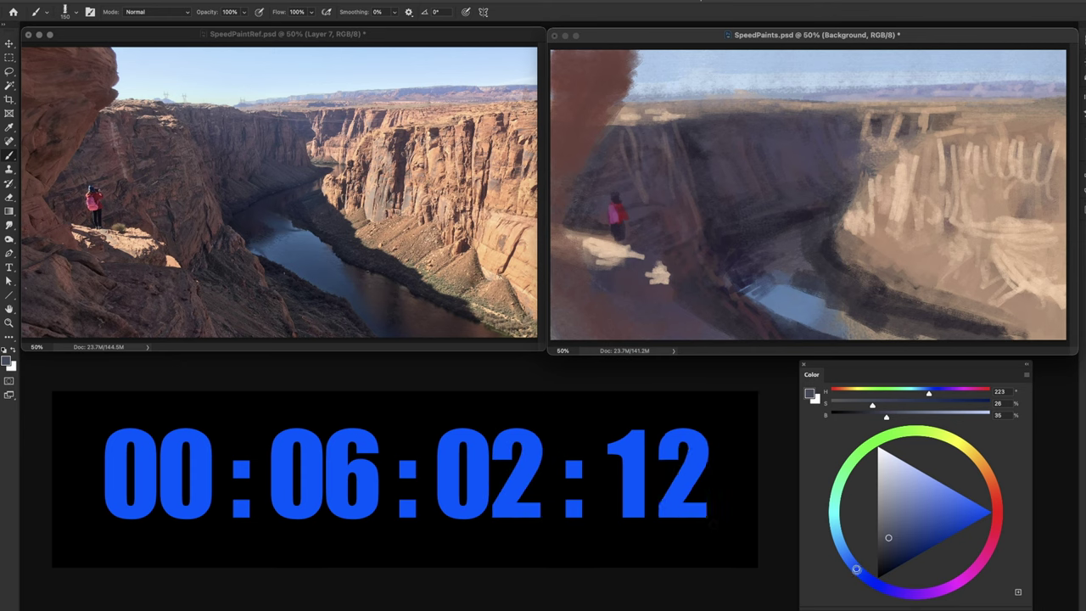
left_click_drag(858, 568, 848, 558)
left_click(894, 541)
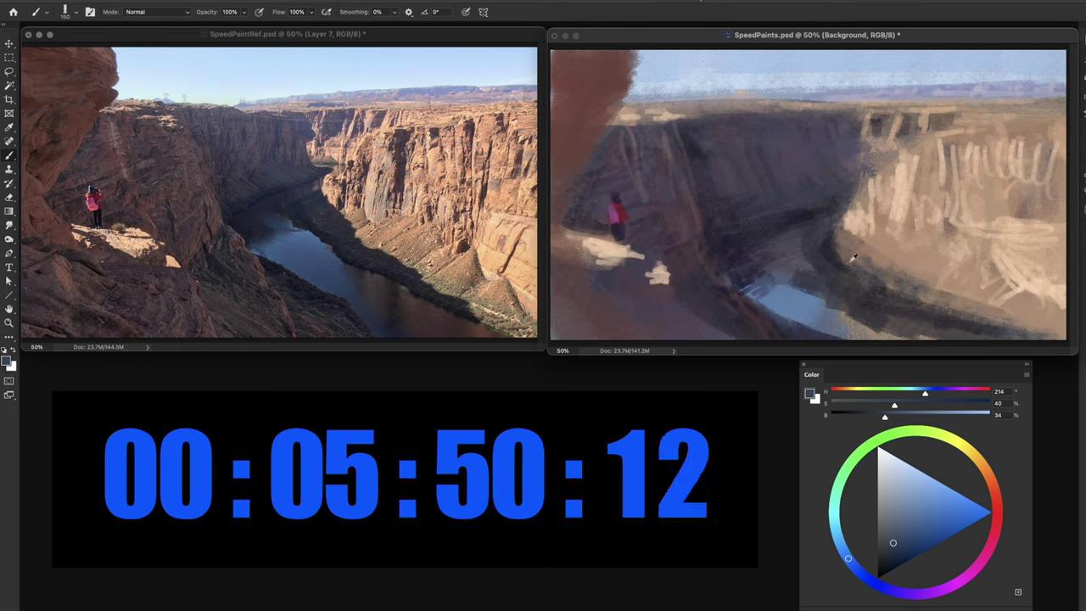
Extend the dark shadow along the river's right bank in sampled dark violet (H 258, S 20, B 19).
left_click(841, 256, "alt")
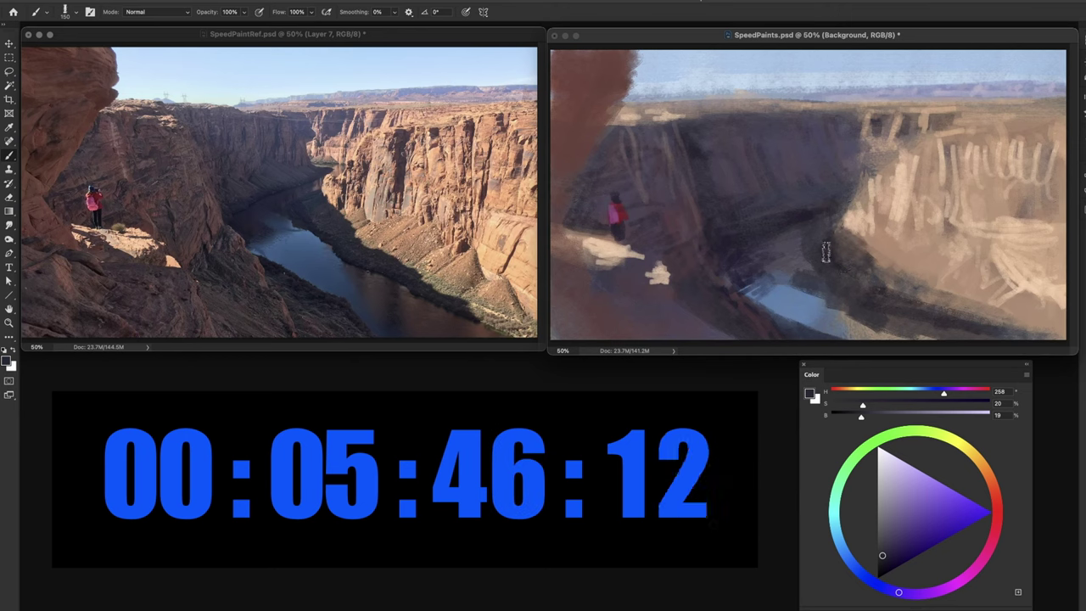
mouse_move(868, 264)
left_mouse_down()
mouse_move(891, 280)
mouse_move(887, 300)
mouse_move(1017, 330)
left_mouse_up()
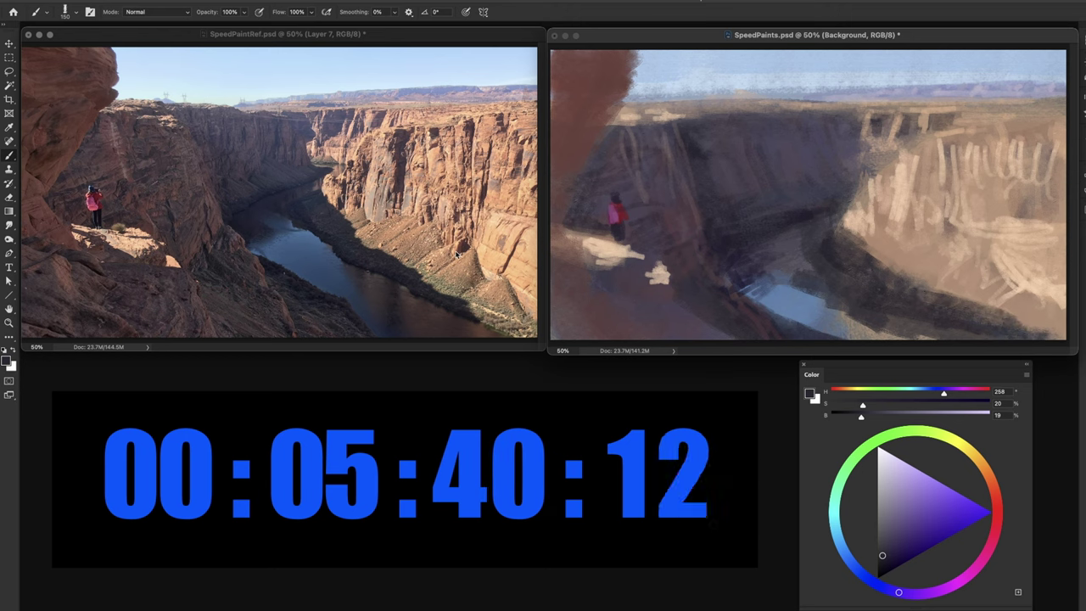
Break up the right canyon wall and its slopes with reddish brown strokes sampled from the left rock (H 7, S 46, B 44) at brush size 80.
left_click(597, 99, "alt")
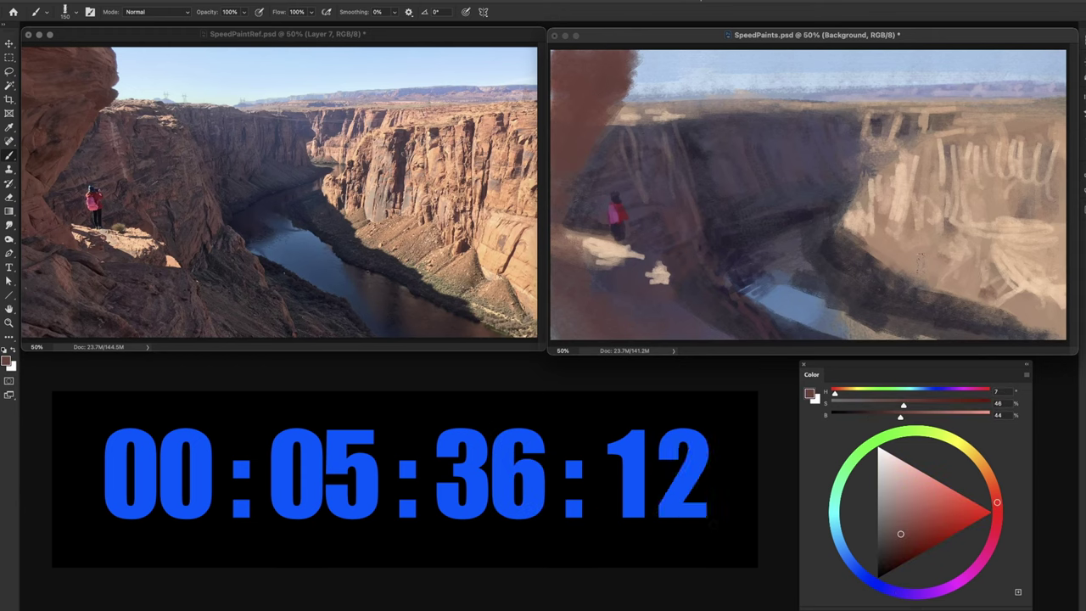
key("bracketleft")
key("bracketleft")
key("bracketleft")
key("bracketleft")
left_click_drag(919, 250, 904, 267)
mouse_move(929, 228)
left_mouse_down()
mouse_move(936, 242)
mouse_move(1059, 291)
left_mouse_up()
mouse_move(1017, 187)
left_mouse_down()
mouse_move(1037, 156)
mouse_move(1053, 167)
left_mouse_up()
mouse_move(1007, 145)
left_mouse_down()
mouse_move(1060, 140)
mouse_move(997, 145)
left_mouse_up()
left_click_drag(1003, 169, 1059, 158)
left_click_drag(1018, 193, 1037, 192)
left_click_drag(1037, 211, 993, 218)
mouse_move(1001, 158)
left_mouse_down()
mouse_move(941, 144)
mouse_move(910, 151)
mouse_move(1017, 153)
mouse_move(976, 144)
mouse_move(1030, 121)
mouse_move(972, 130)
left_mouse_up()
mouse_move(974, 184)
left_mouse_down()
mouse_move(1027, 183)
mouse_move(1004, 193)
left_mouse_up()
mouse_move(1009, 202)
left_mouse_down()
mouse_move(1040, 200)
mouse_move(968, 209)
left_mouse_up()
left_click(901, 195)
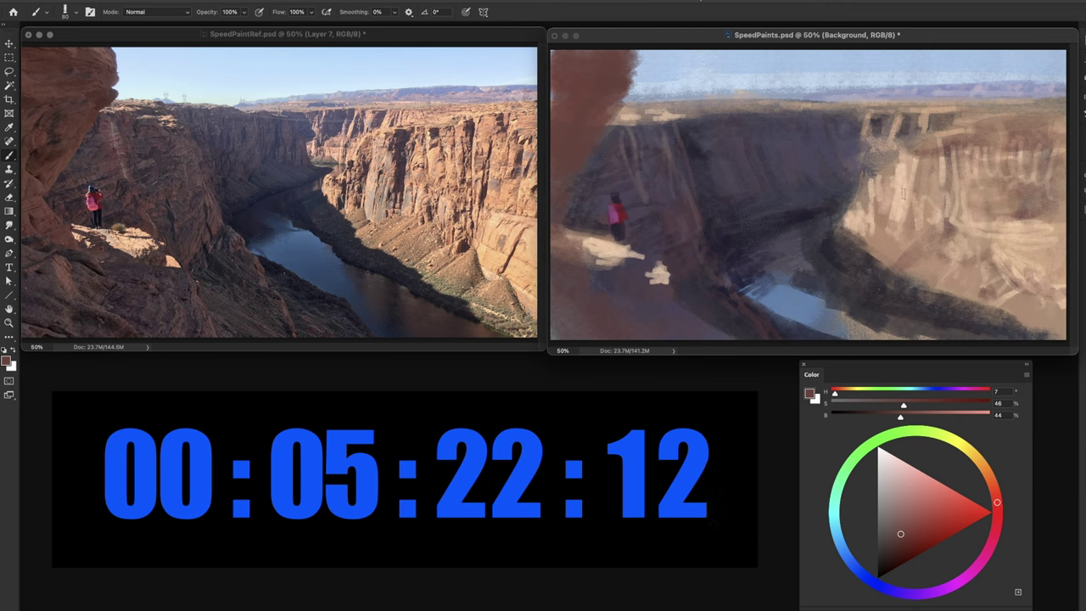
Deepen the right wall's crevices in greyed red-browns around H 7, S 30, B 38, and darken the shaded wall's upper edge in sampled violet.
mouse_move(901, 533)
left_mouse_down()
mouse_move(911, 535)
mouse_move(891, 535)
left_mouse_up()
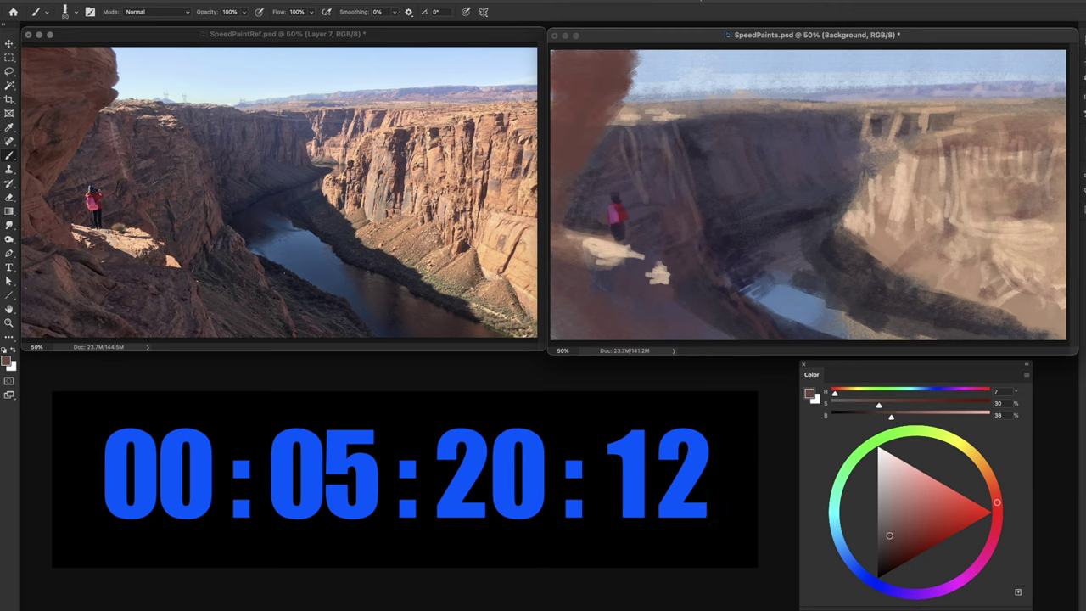
mouse_move(905, 190)
left_mouse_down()
mouse_move(887, 220)
mouse_move(922, 244)
mouse_move(905, 175)
left_mouse_up()
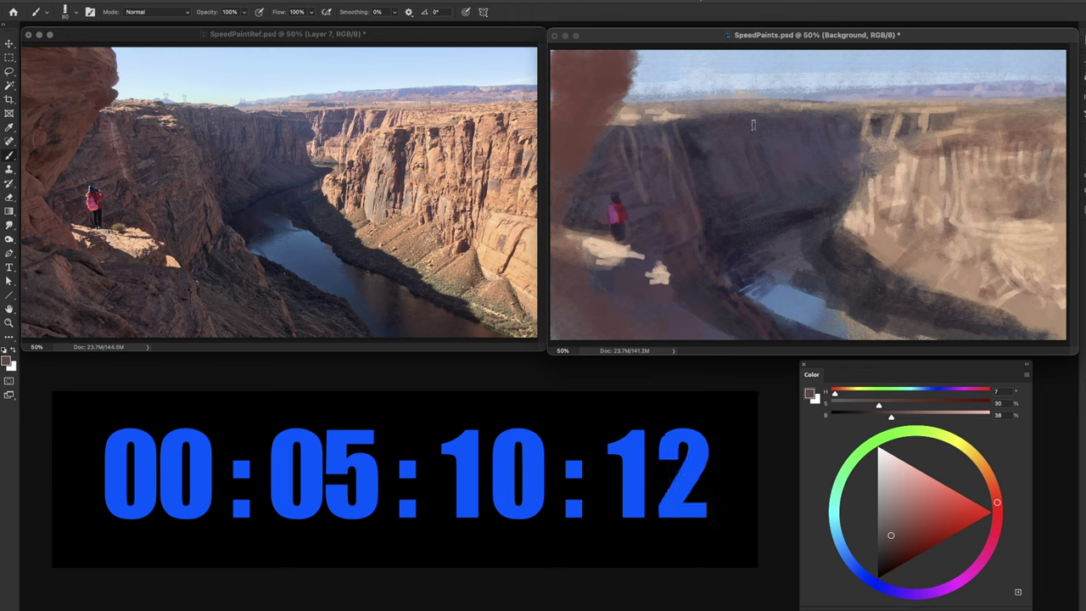
left_click(719, 136, "alt")
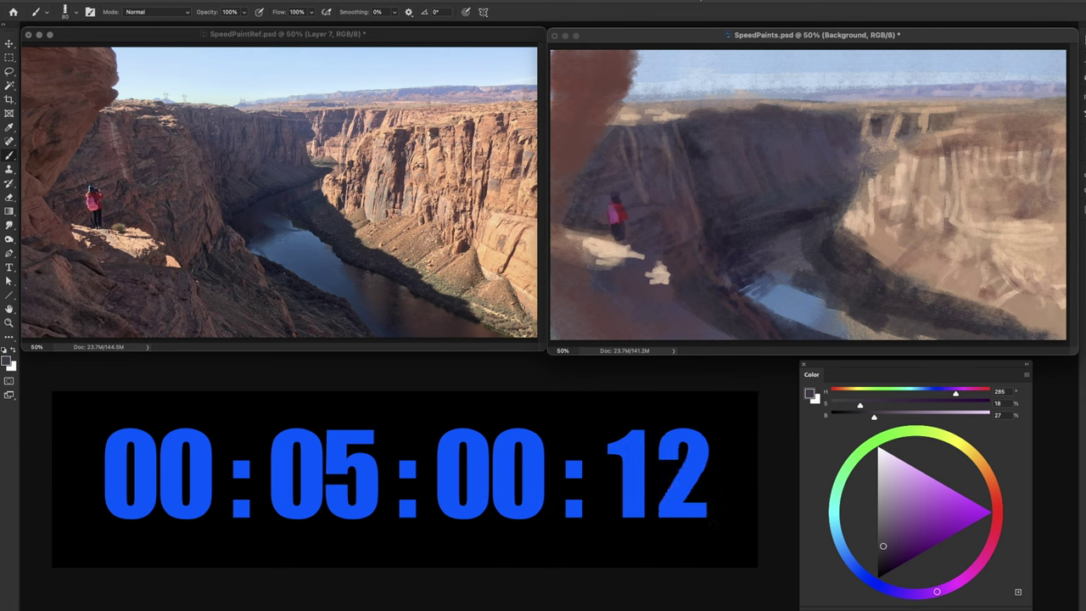
left_click(818, 134, "alt")
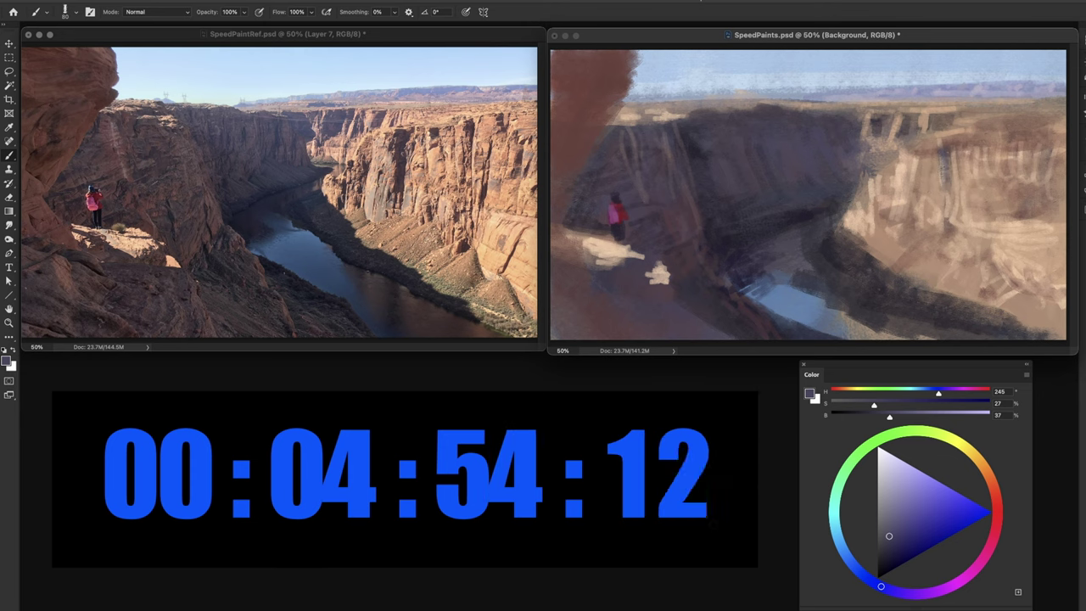
left_click(949, 149, "alt")
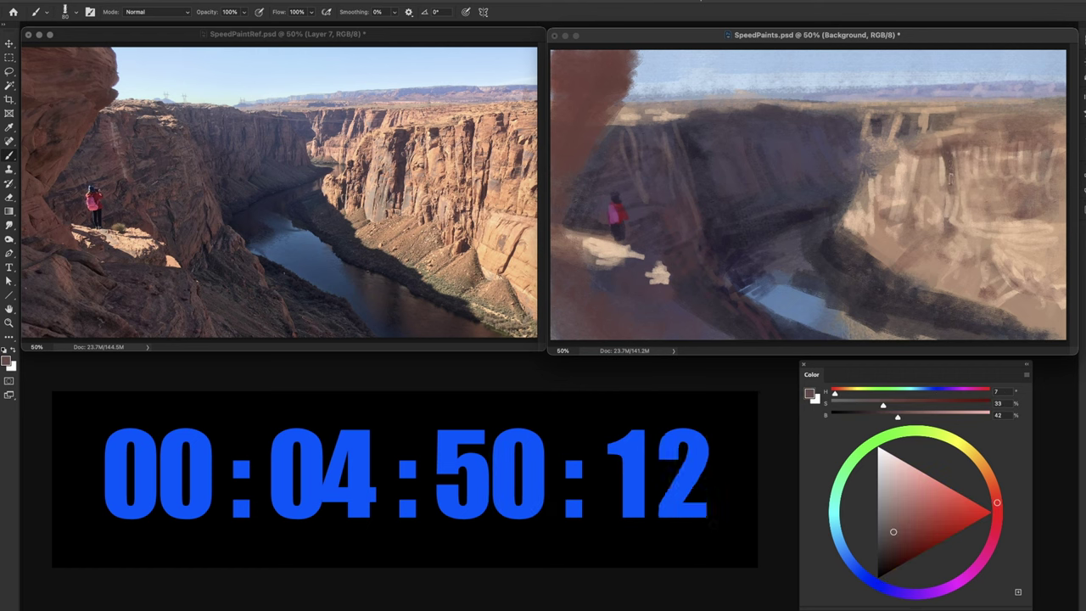
Deepen the right canyon wall's vertical crevices in greyed browns (H 7, S 14, B 42 and a darker S 17), reducing the brush size to 50.
left_click(889, 528)
left_click(884, 527)
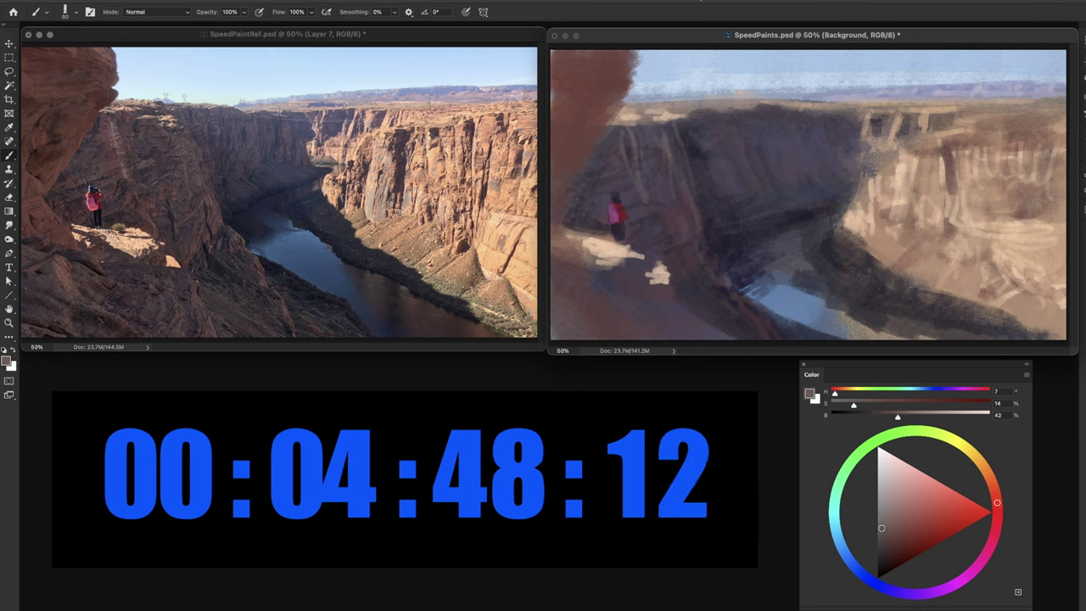
left_click_drag(948, 143, 948, 223)
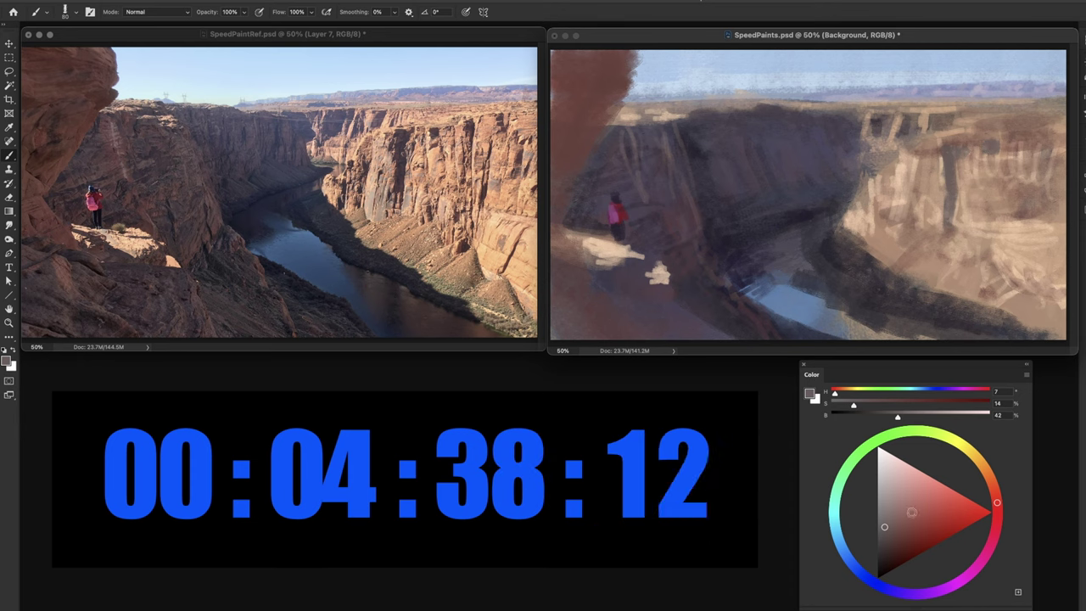
left_click(884, 536)
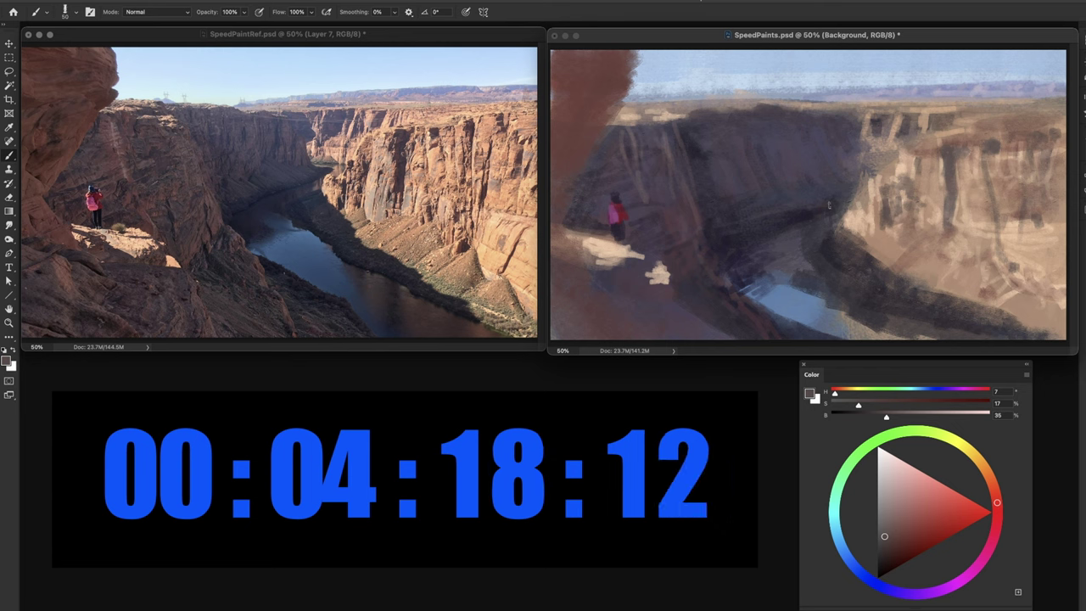
Define the shaded wall's far corner and base at the river bend in sampled dark violet (H 256, S 32, B 18) and lighter violets at brush size 50.
left_click(869, 325, "alt")
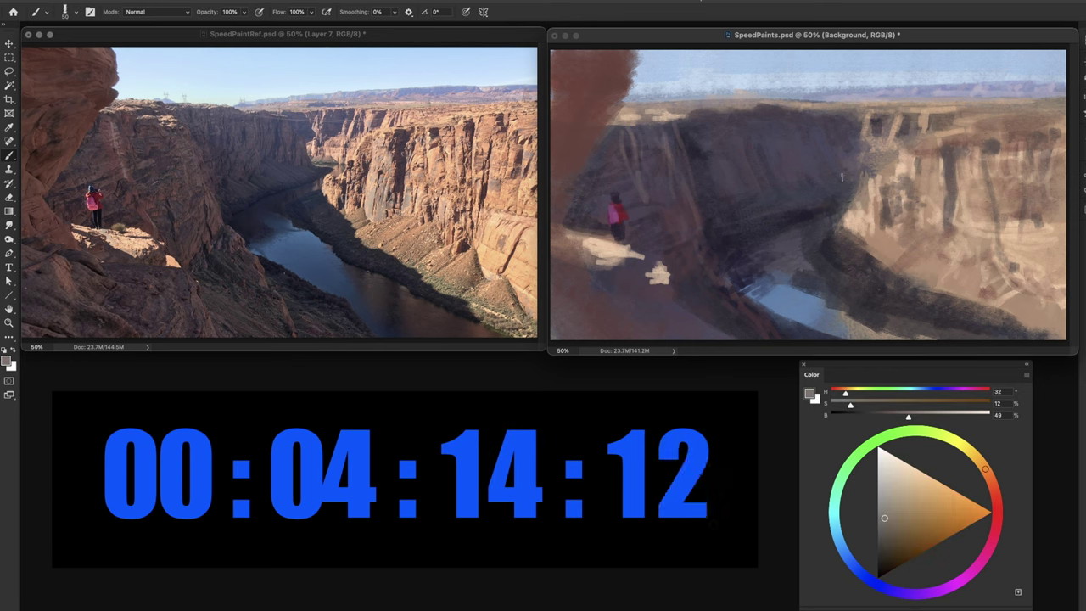
left_click_drag(830, 209, 848, 204)
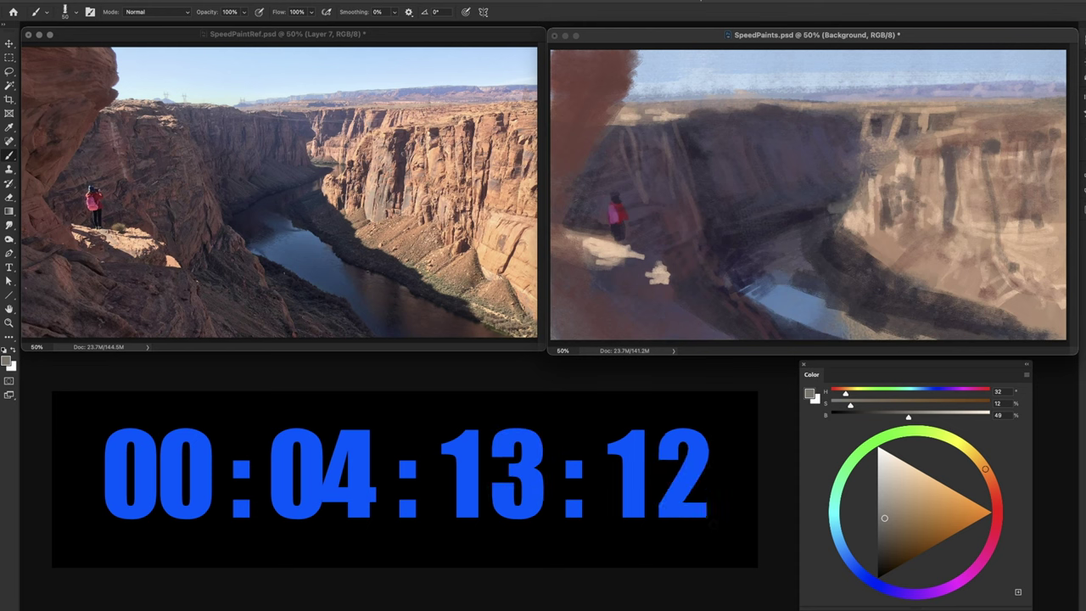
left_click(810, 213, "alt")
mouse_move(870, 179)
left_mouse_down()
mouse_move(861, 184)
mouse_move(850, 146)
mouse_move(850, 181)
mouse_move(867, 175)
mouse_move(851, 192)
mouse_move(836, 130)
mouse_move(846, 175)
left_mouse_up()
left_click_drag(833, 133, 828, 115)
mouse_move(841, 176)
left_mouse_down()
mouse_move(835, 136)
mouse_move(820, 162)
left_mouse_up()
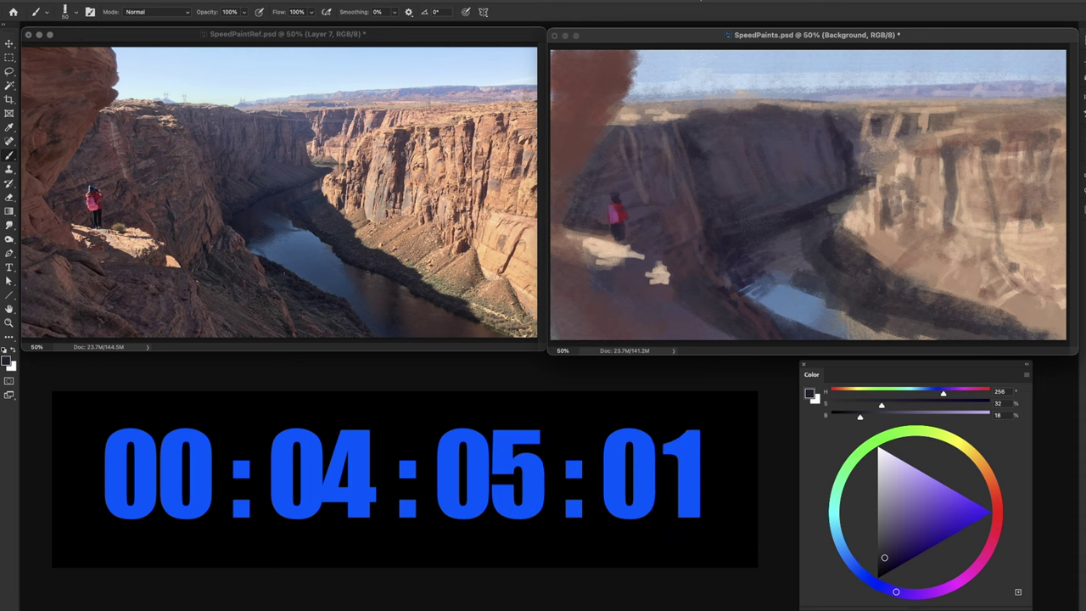
left_click(835, 134, "alt")
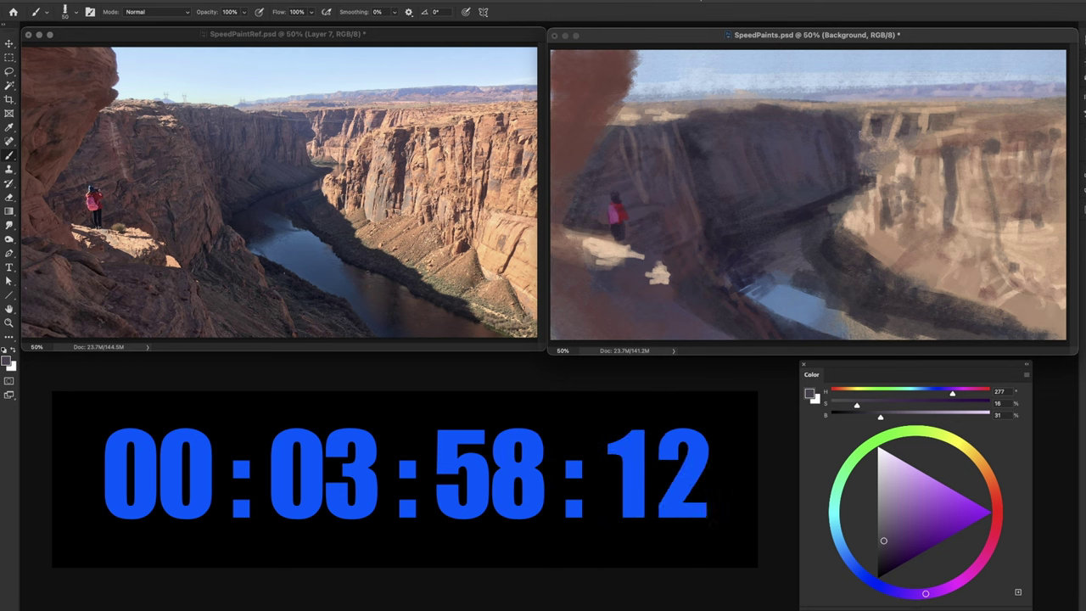
left_click(857, 140, "alt")
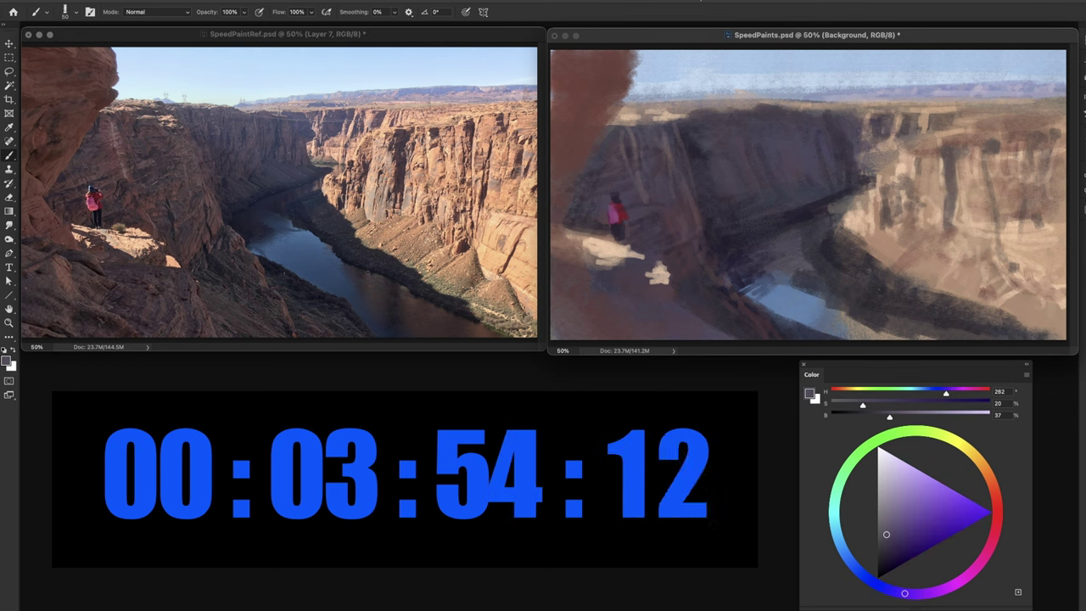
Warm the sunlit right wall and its slopes with peach-pink highlight strokes (H 18, S 38, B 96) based on a sampled wall colour.
left_click(902, 170, "alt")
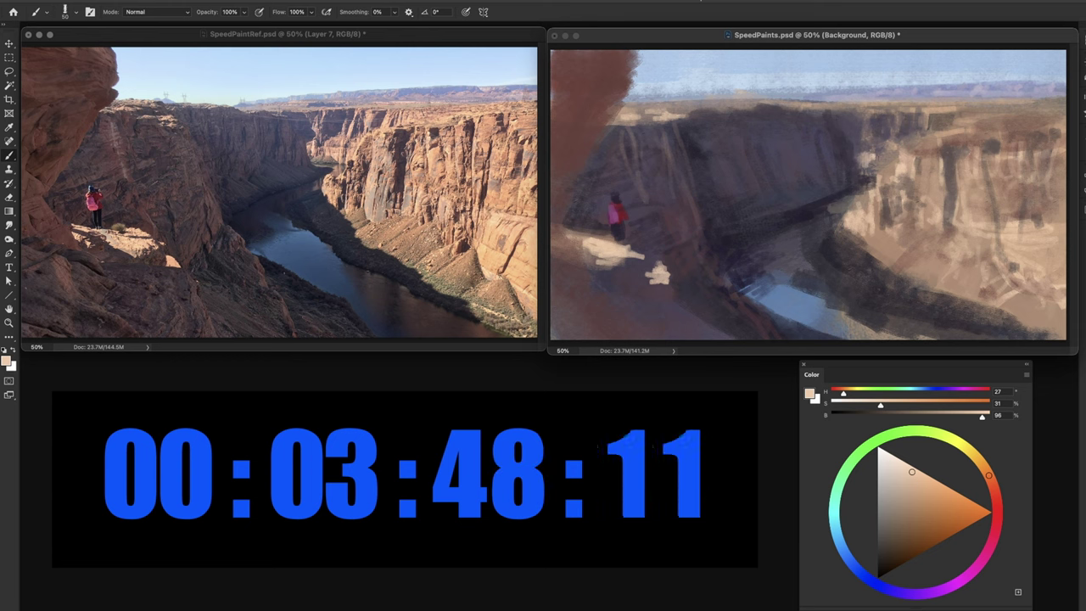
left_click_drag(989, 475, 994, 488)
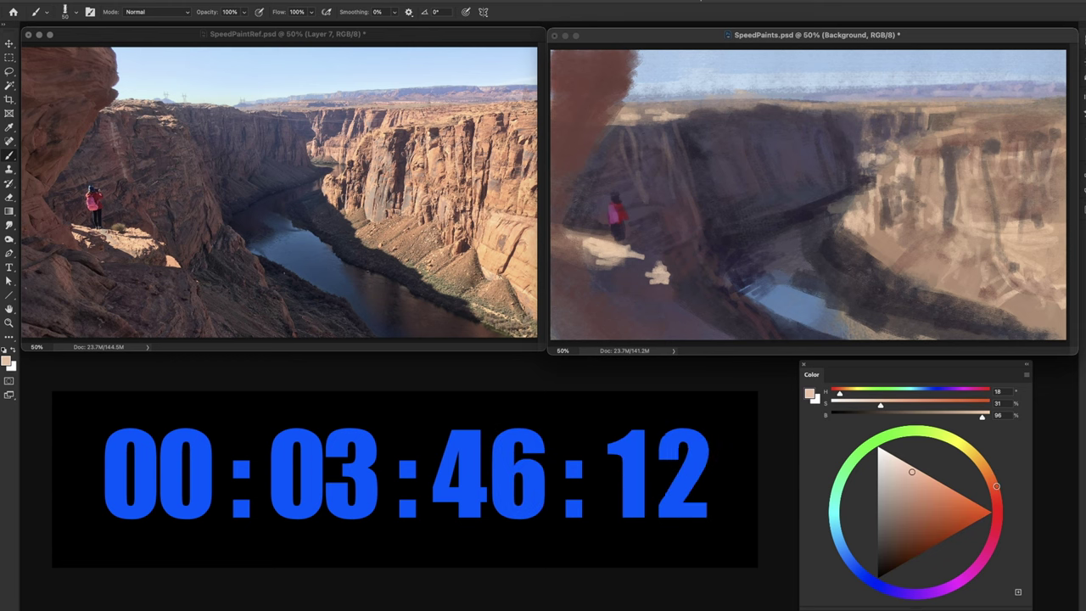
left_click_drag(912, 475, 920, 477)
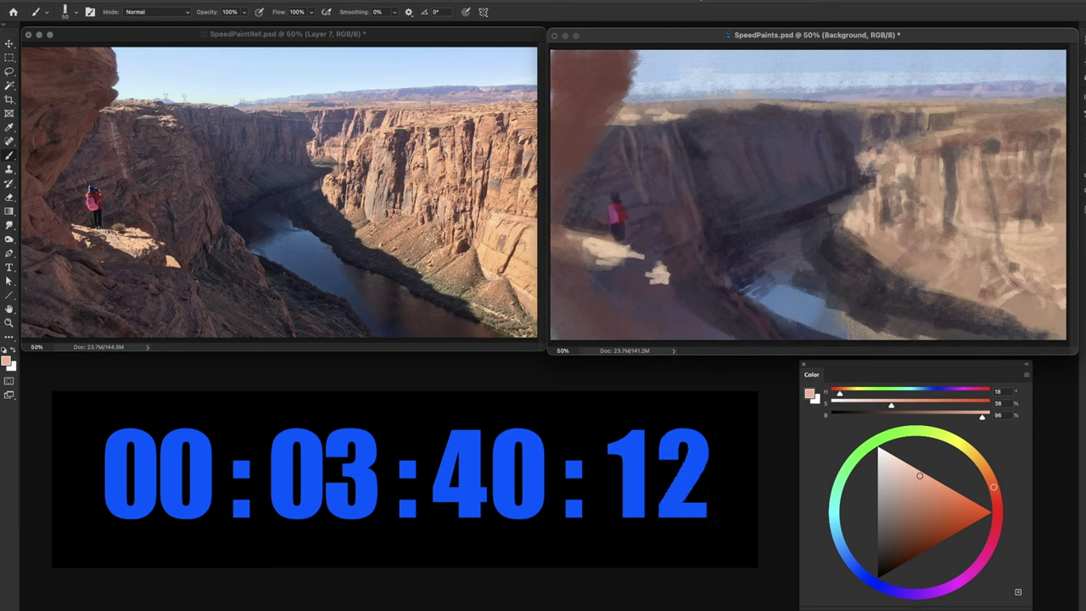
left_click_drag(1015, 286, 1043, 297)
left_click_drag(1011, 268, 1021, 285)
left_click_drag(1009, 186, 1029, 206)
left_click_drag(1017, 185, 1045, 190)
mouse_move(1010, 134)
left_mouse_down()
mouse_move(1013, 148)
mouse_move(1049, 142)
left_mouse_up()
left_click_drag(985, 146, 1003, 147)
left_click_drag(1001, 152, 1041, 153)
left_click_drag(899, 148, 951, 151)
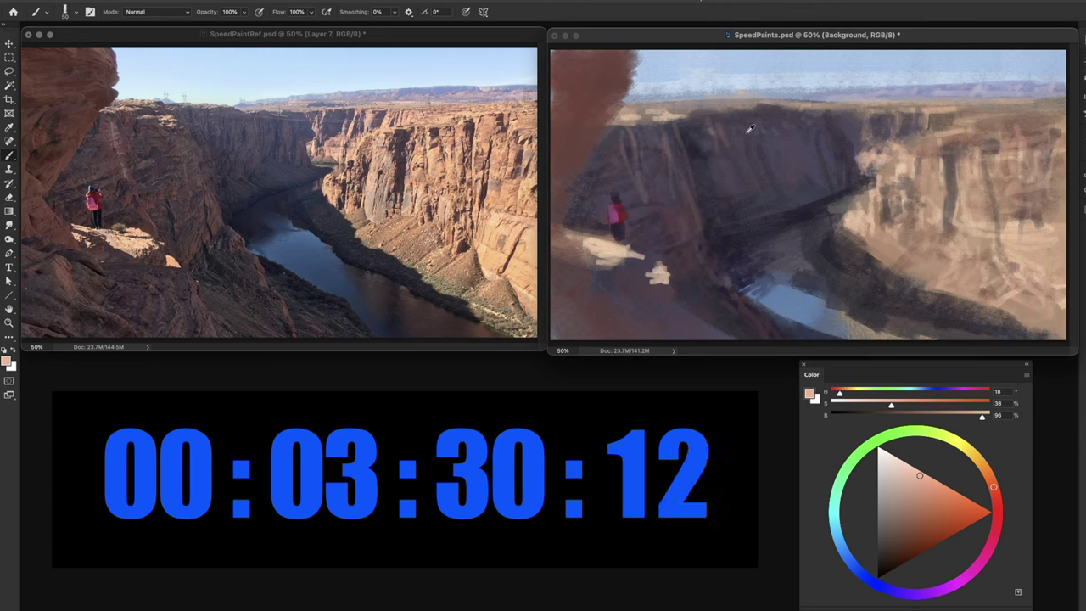
Texture the shaded wall and foreground slope at brush size 30 with sampled muted violets, reddish brown (H 349, S 33, B 34) and dark violet (H 255, S 31, B 20).
left_click(735, 154, "alt")
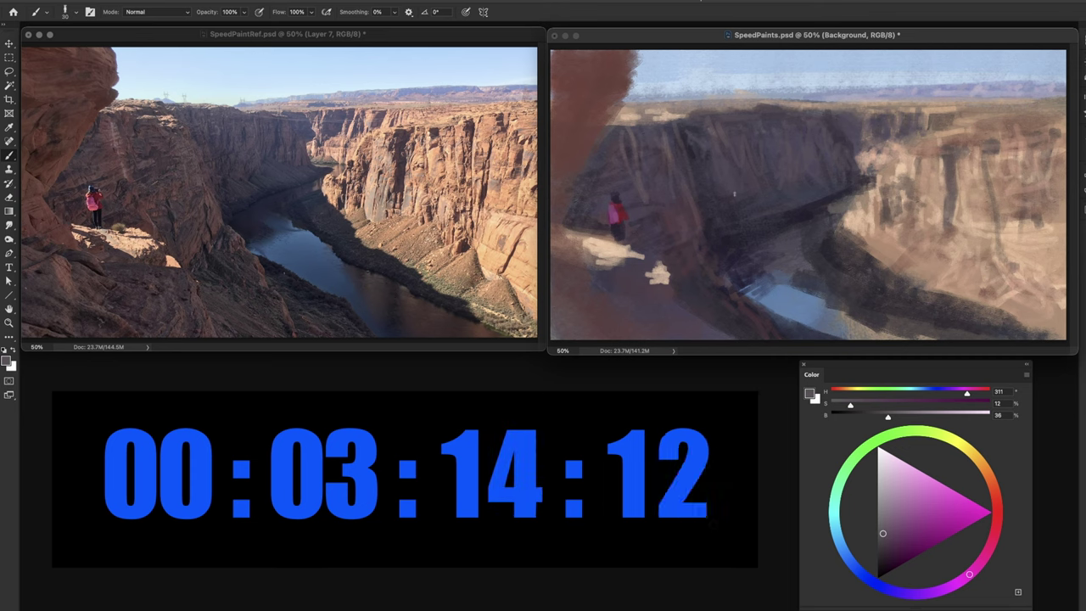
left_click(683, 225, "alt")
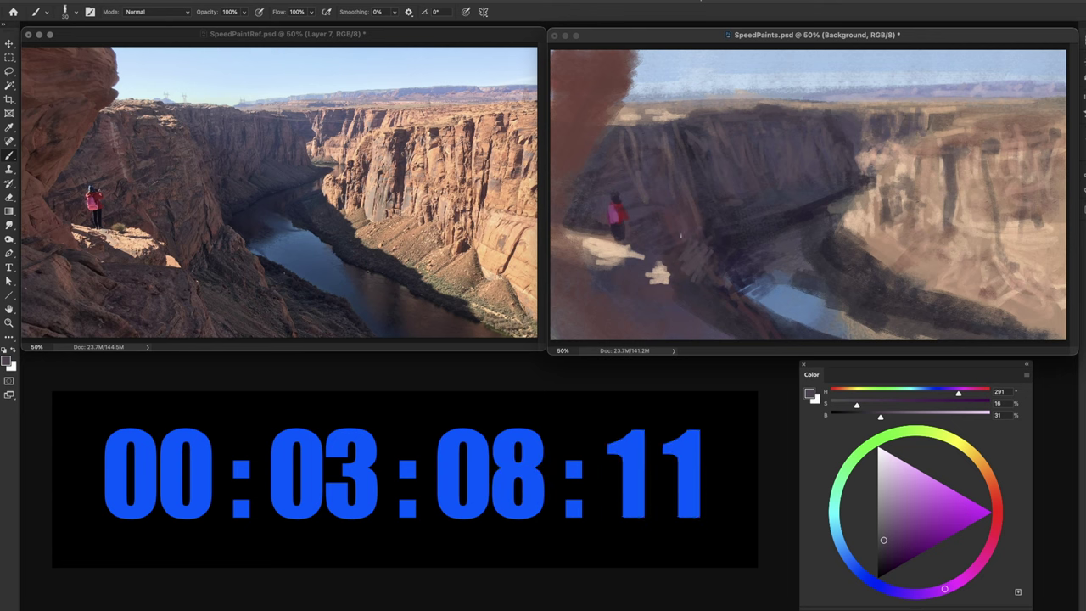
left_click(676, 226, "alt")
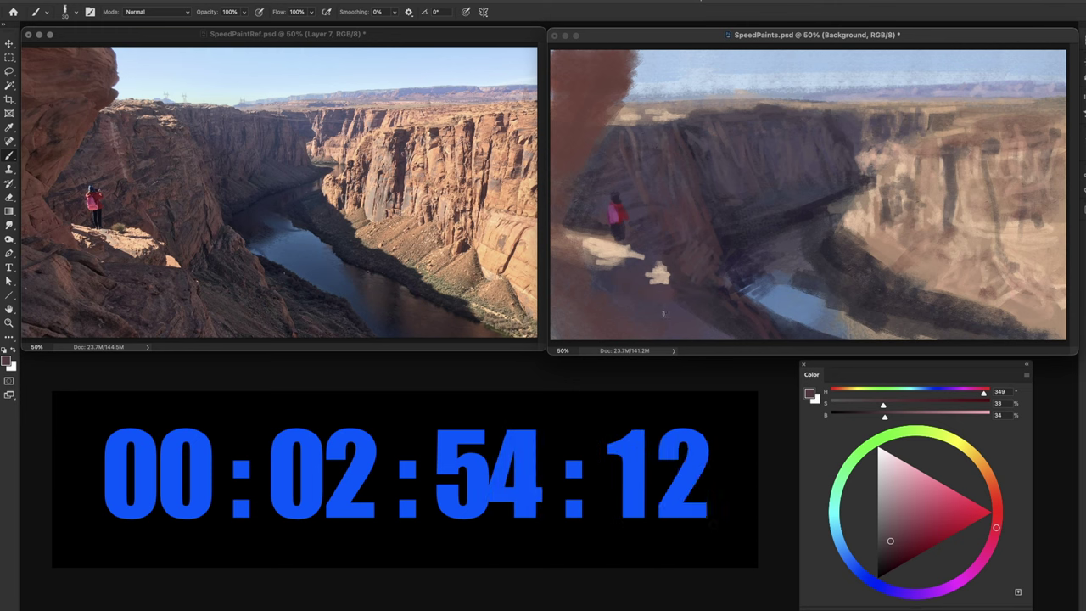
left_click(698, 297, "alt")
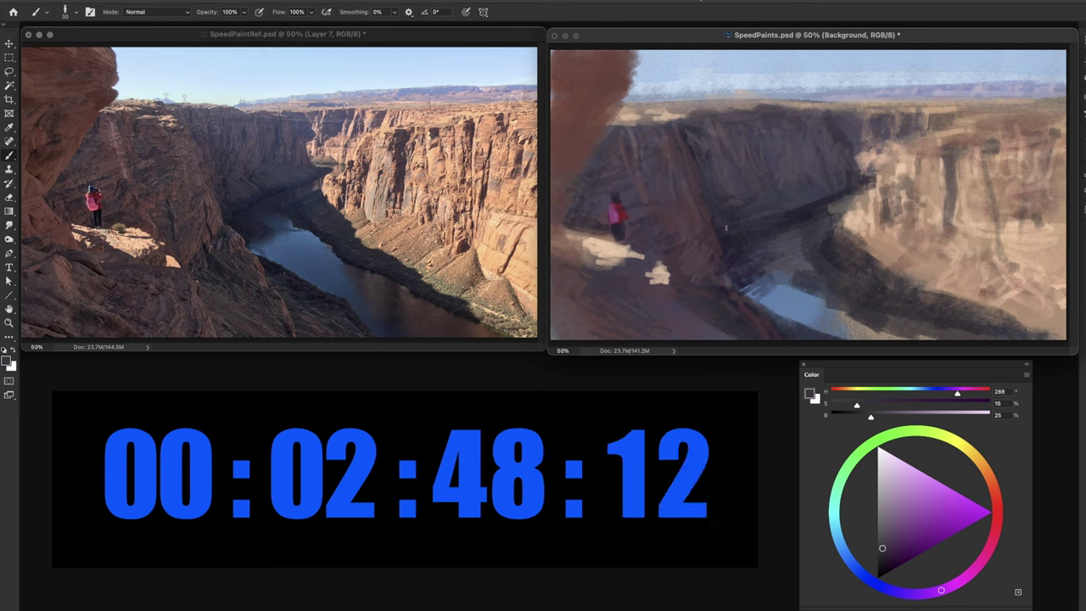
left_click(728, 226, "alt")
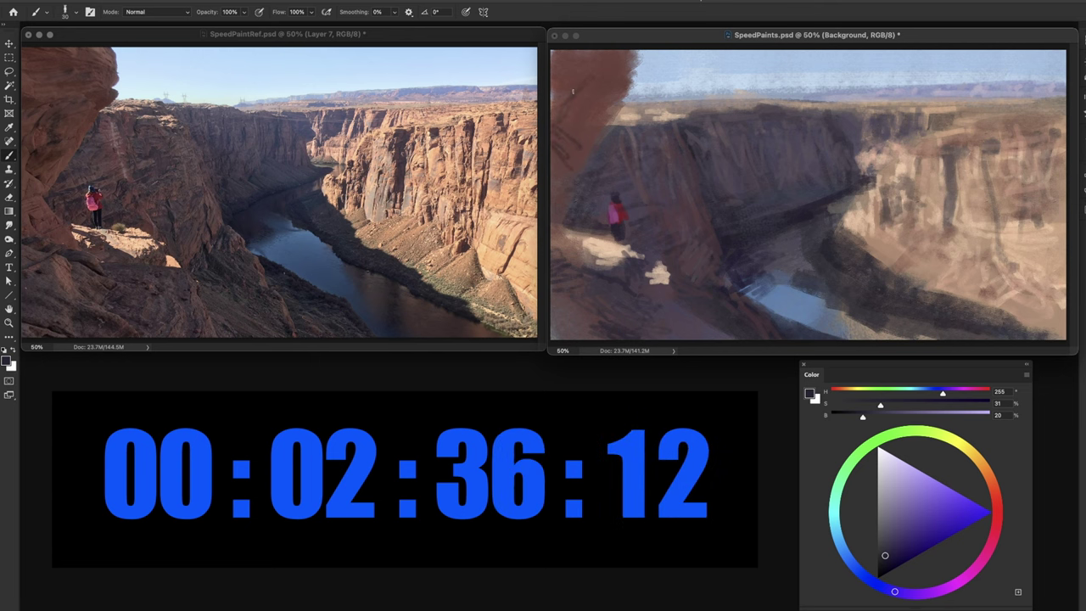
Roughen the overhanging left rock's edge in sampled red-brown (H 9, S 46, B 41) and add darker cracks in H 9, S 45, B 32.
left_click(611, 89, "alt")
mouse_move(637, 61)
left_mouse_down()
mouse_move(636, 77)
mouse_move(649, 53)
left_mouse_up()
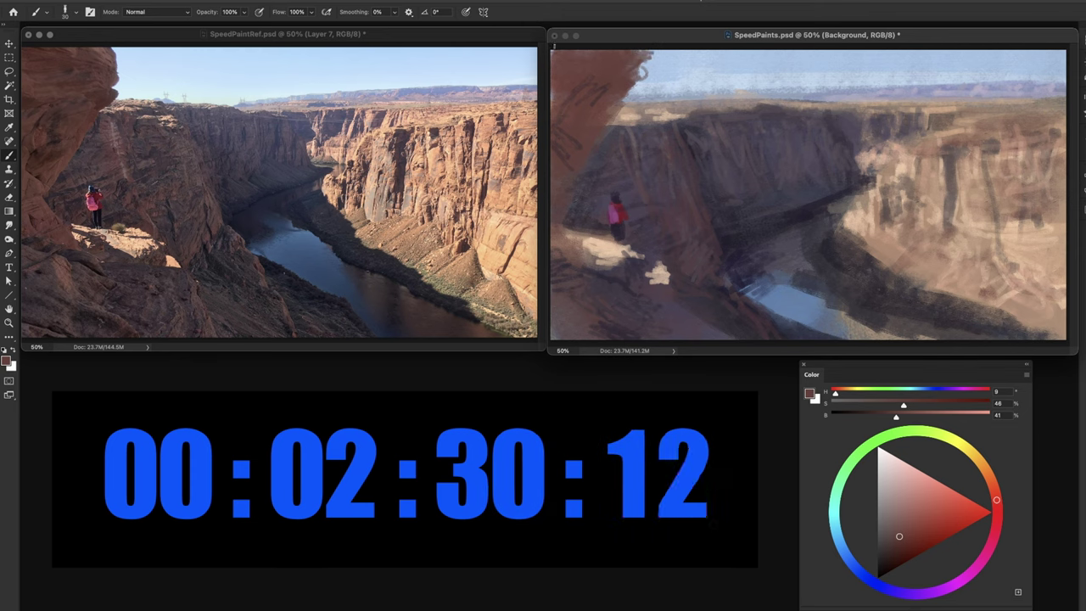
left_click(895, 546)
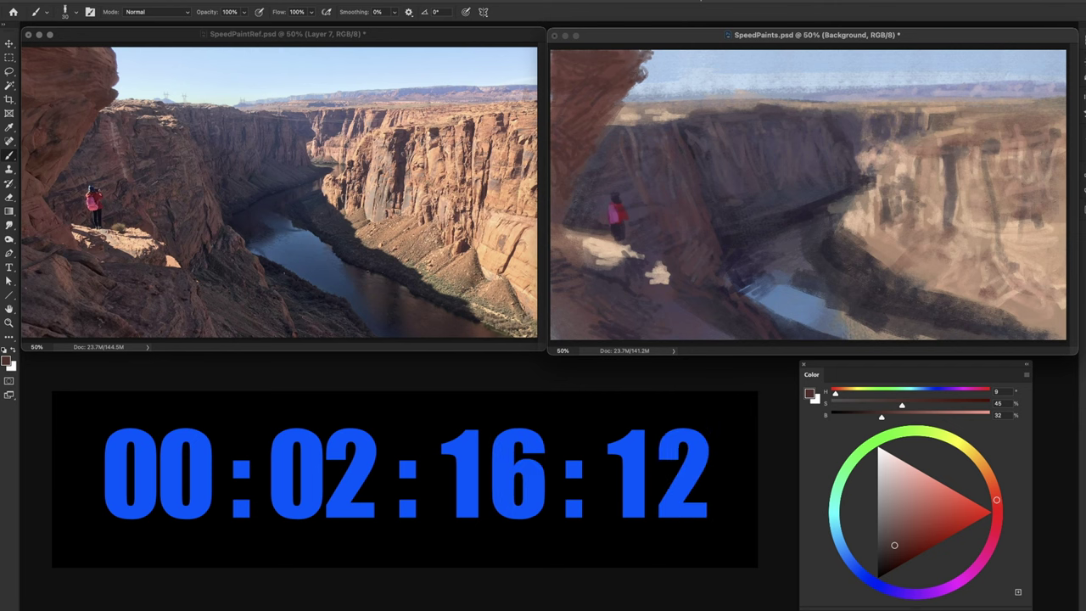
Refine the lower sky with sampled pale blue (H 211, S 21, B 95) and touch up the distant mesas in blue-violet (H 233, S 27, B 74).
left_click(739, 92, "alt")
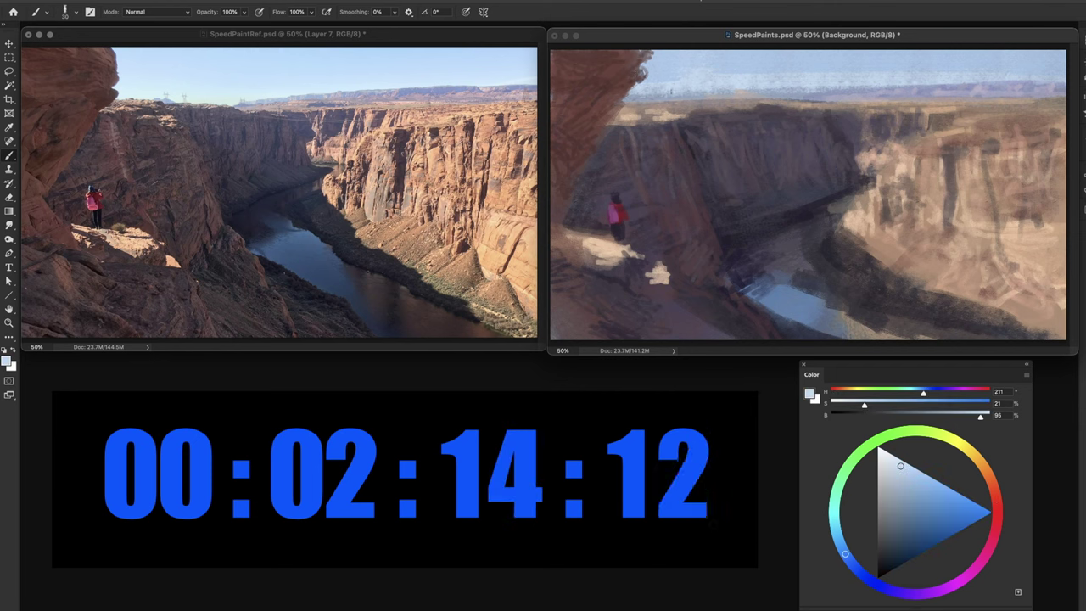
mouse_move(737, 93)
left_mouse_down()
mouse_move(668, 95)
mouse_move(823, 86)
mouse_move(772, 100)
left_mouse_up()
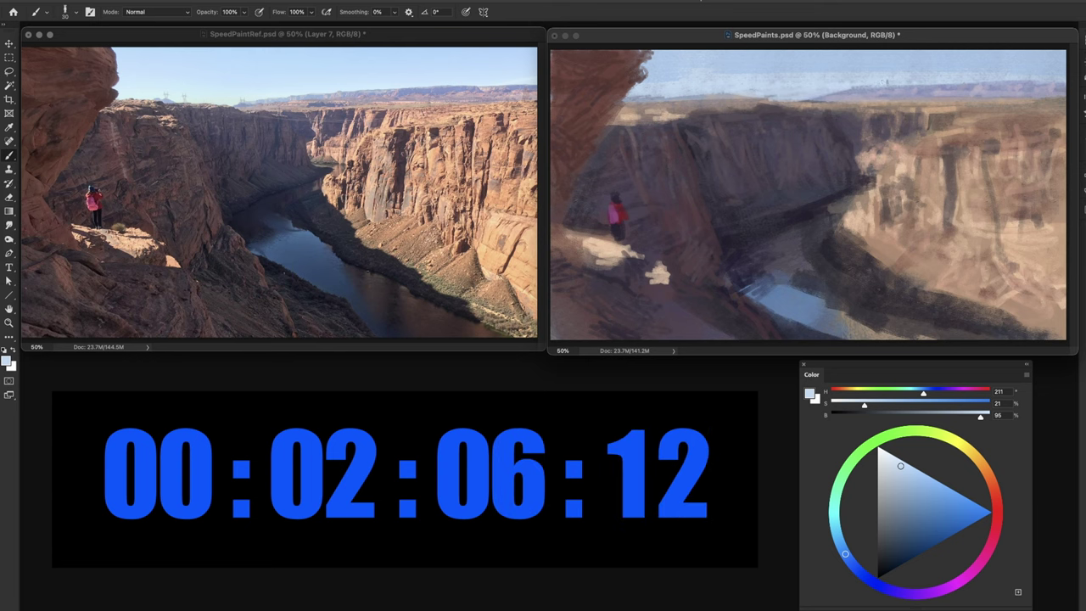
left_click_drag(835, 90, 883, 85)
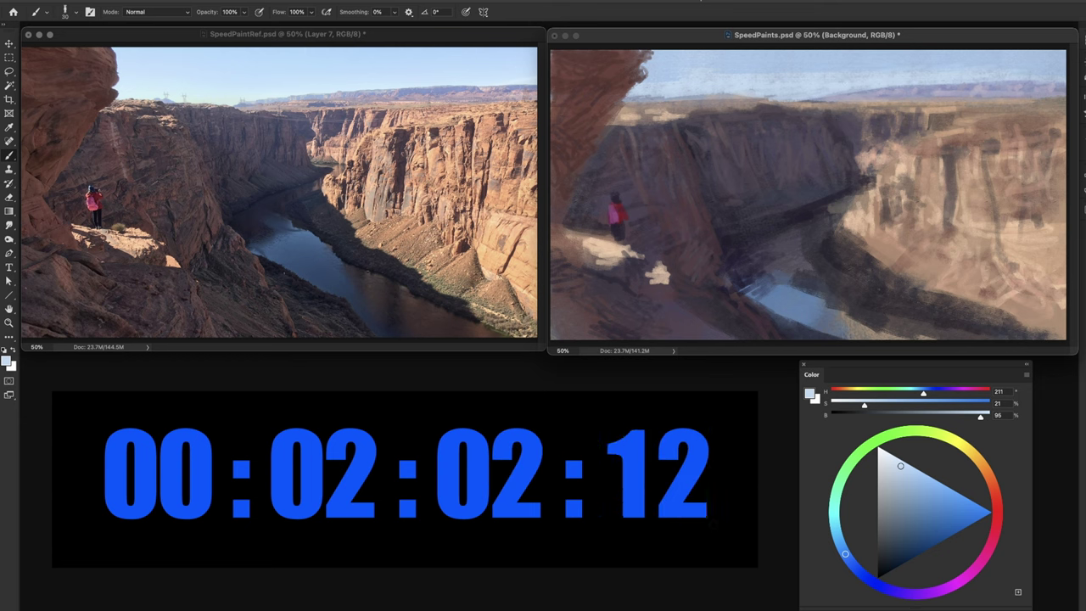
left_click_drag(1022, 73, 1056, 70)
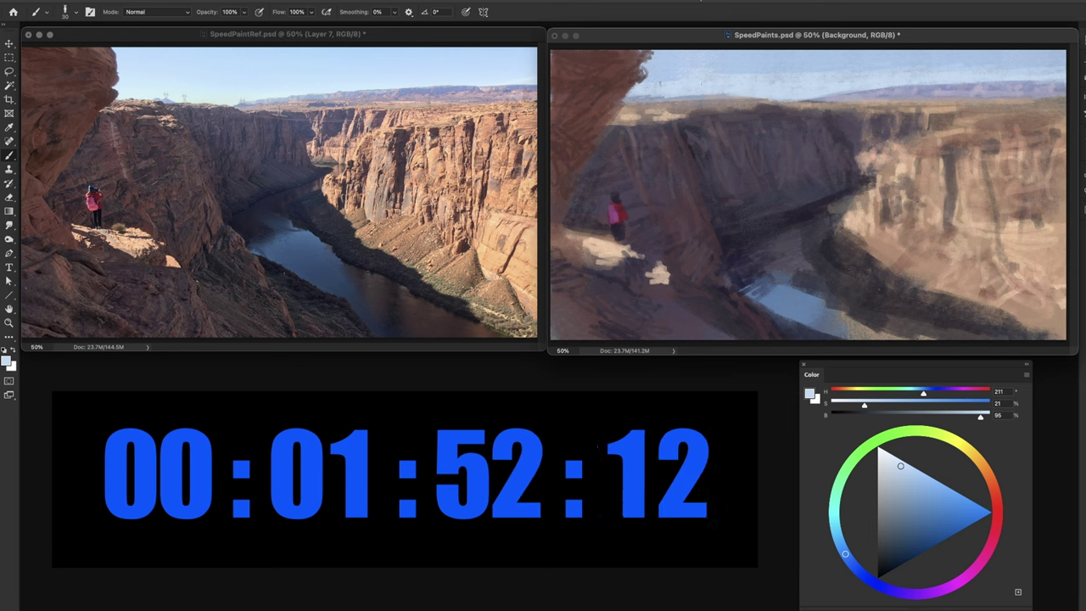
left_click(701, 85, "alt")
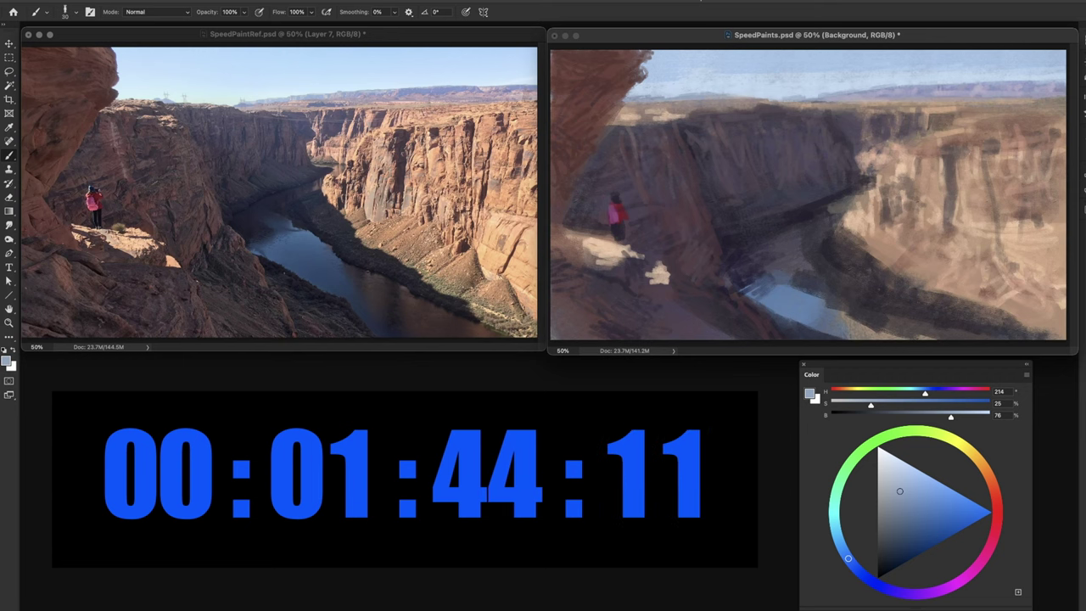
left_click(996, 84, "alt")
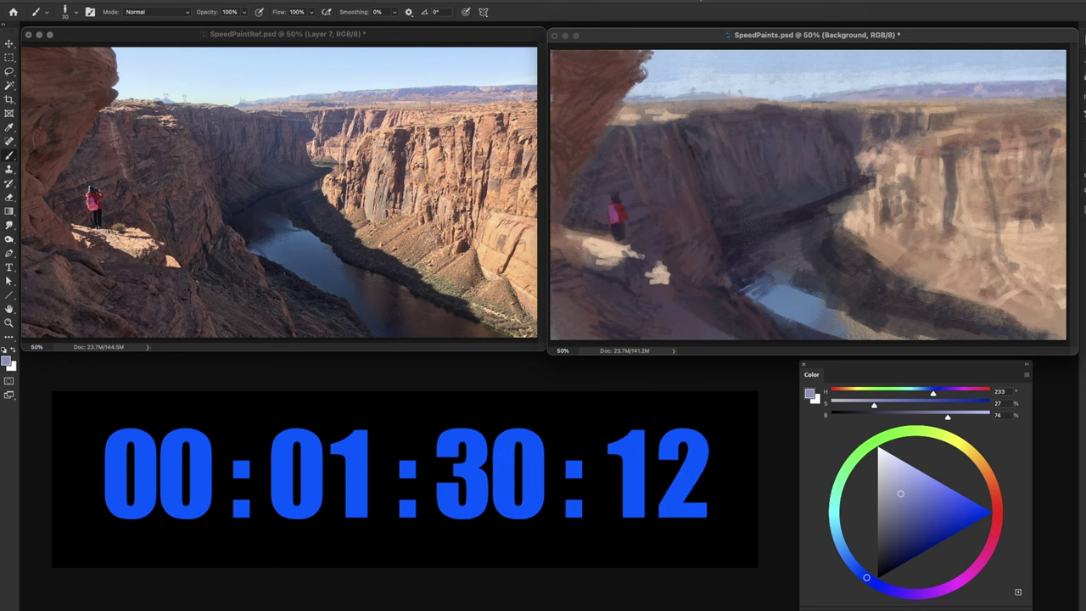
Sharpen the river's left bank in sampled dark violet (H 257, S 30, B 18) and extend the water toward the lower right in blue (H 213, S 51, B 54).
left_click(747, 239, "alt")
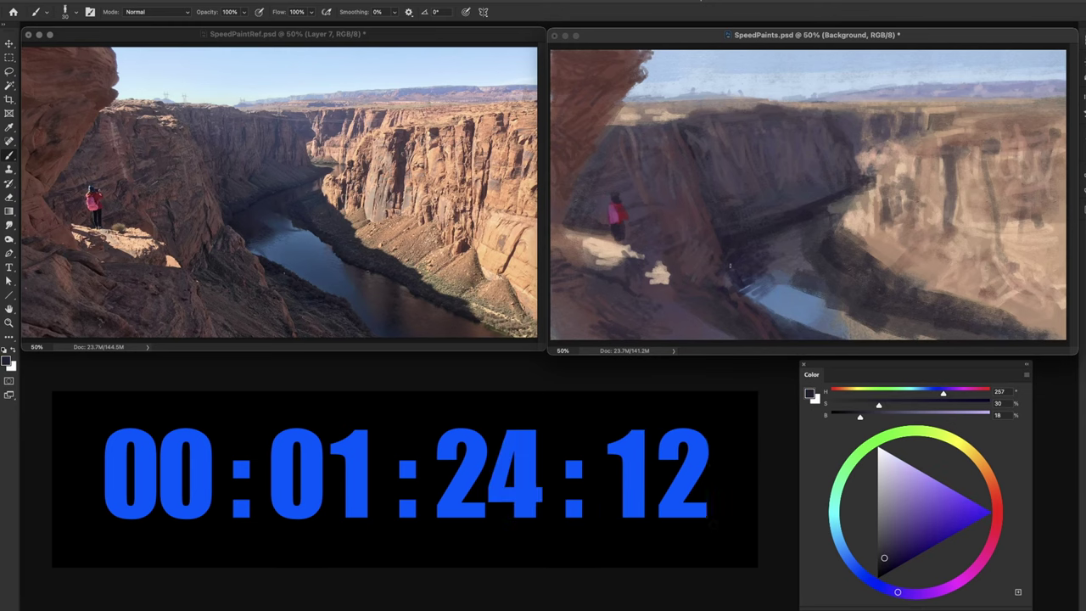
mouse_move(737, 283)
left_mouse_down()
mouse_move(768, 314)
mouse_move(761, 308)
mouse_move(845, 337)
mouse_move(782, 329)
left_mouse_up()
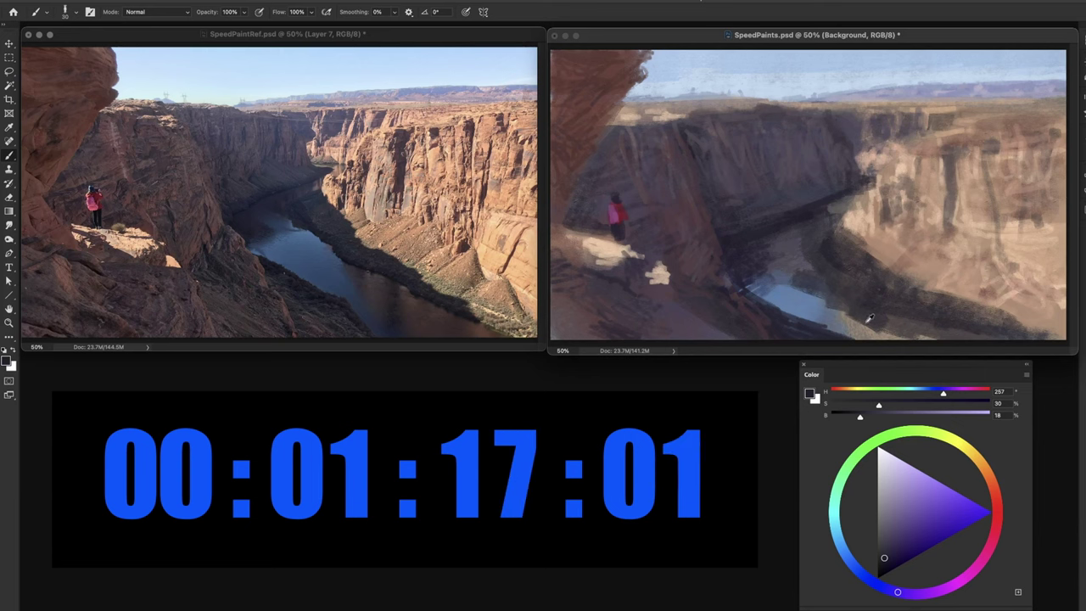
left_click(813, 302, "alt")
left_click_drag(907, 514, 910, 526)
mouse_move(795, 279)
left_mouse_down()
mouse_move(863, 314)
mouse_move(902, 314)
mouse_move(903, 337)
mouse_move(978, 337)
left_mouse_up()
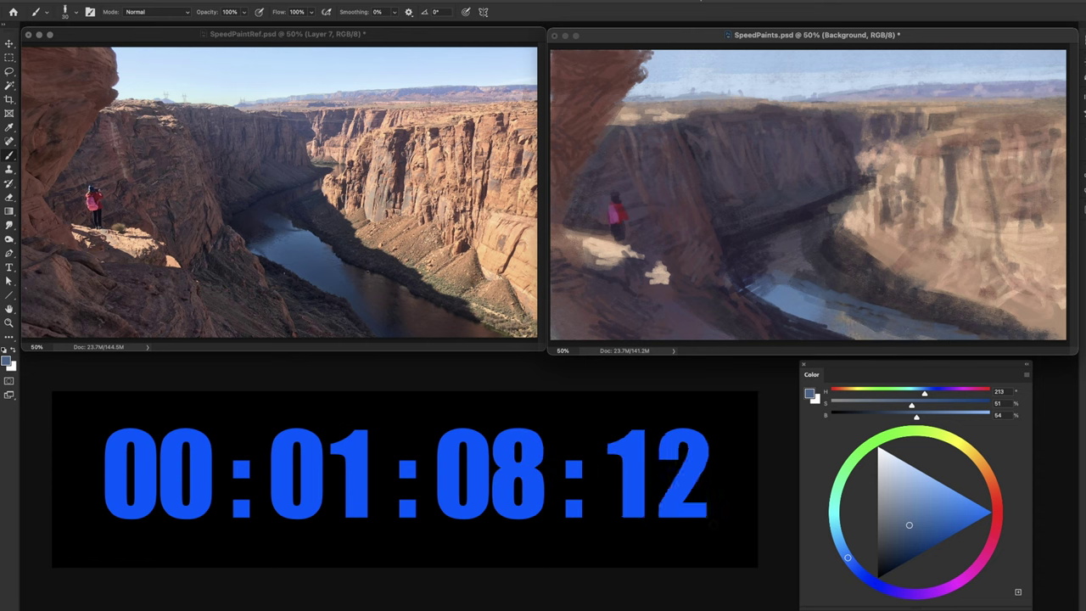
Add reddish brown (H 7, S 38, B 38) to the river's right bank and redefine its shadow in sampled dark violet (H 252, S 21, B 18).
left_click(995, 504)
mouse_move(909, 524)
left_mouse_down()
mouse_move(927, 537)
mouse_move(893, 536)
left_mouse_up()
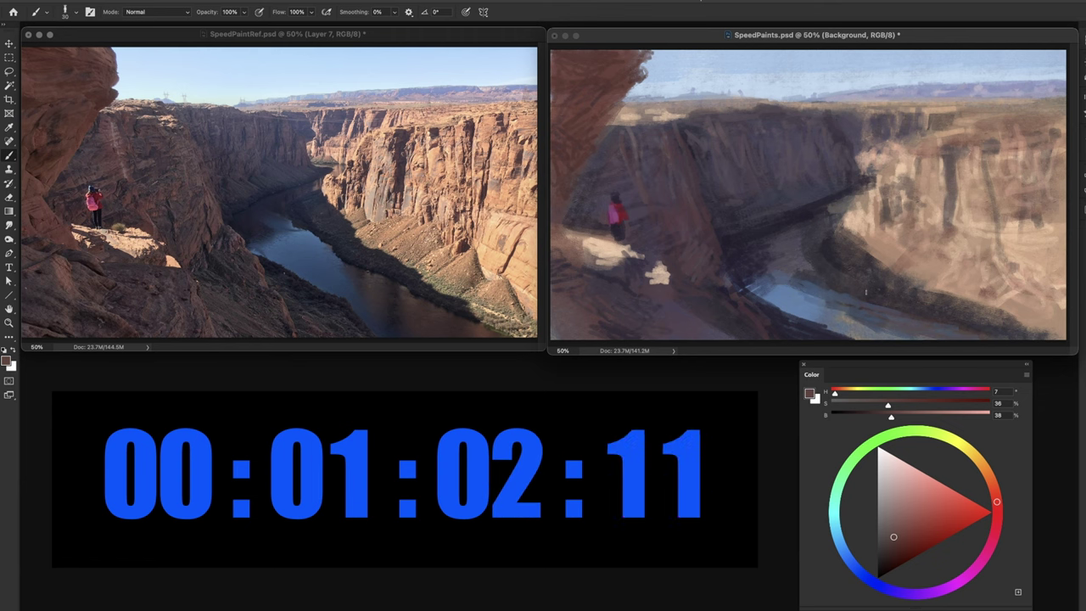
left_click(819, 264, "alt")
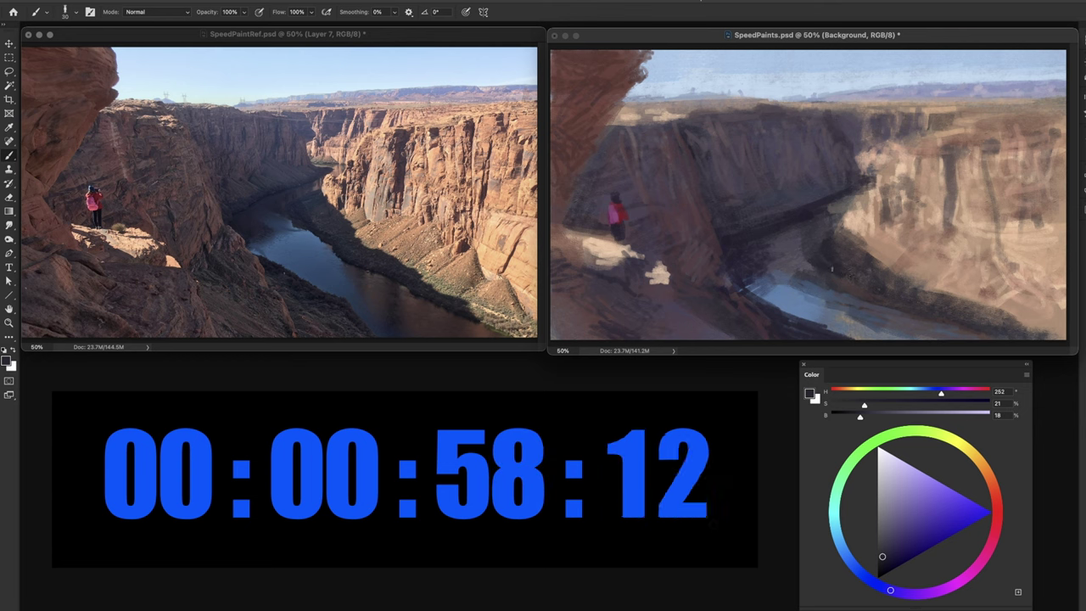
left_click_drag(881, 291, 1006, 329)
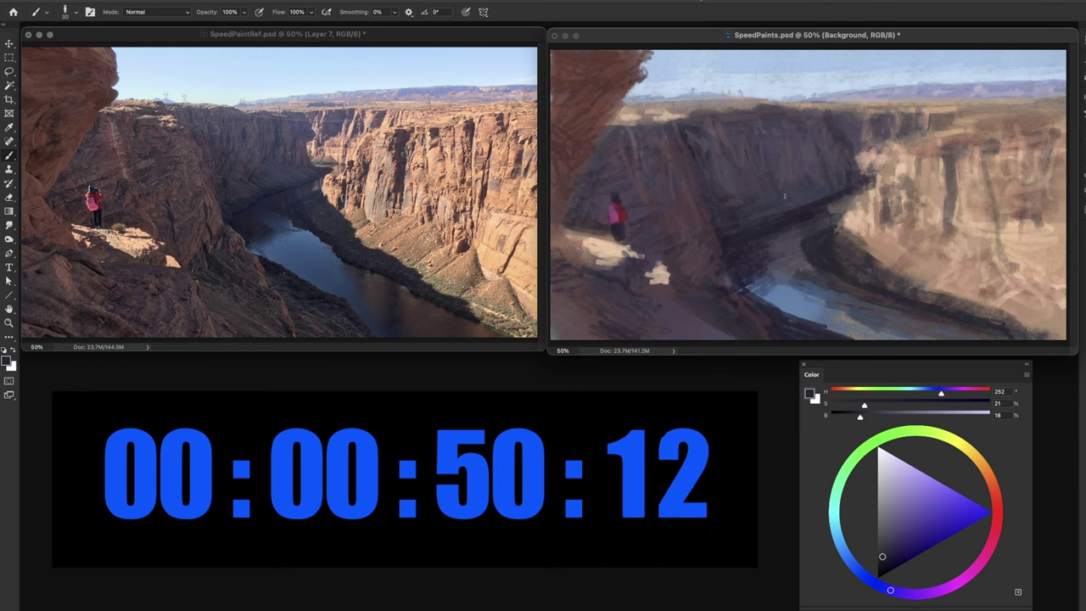
Brighten the river's reflection with sampled light blue (H 213, S 44, B 67) and deepen its foreground end in darker blue (H 213, S 57, B 53).
left_click(800, 282, "alt")
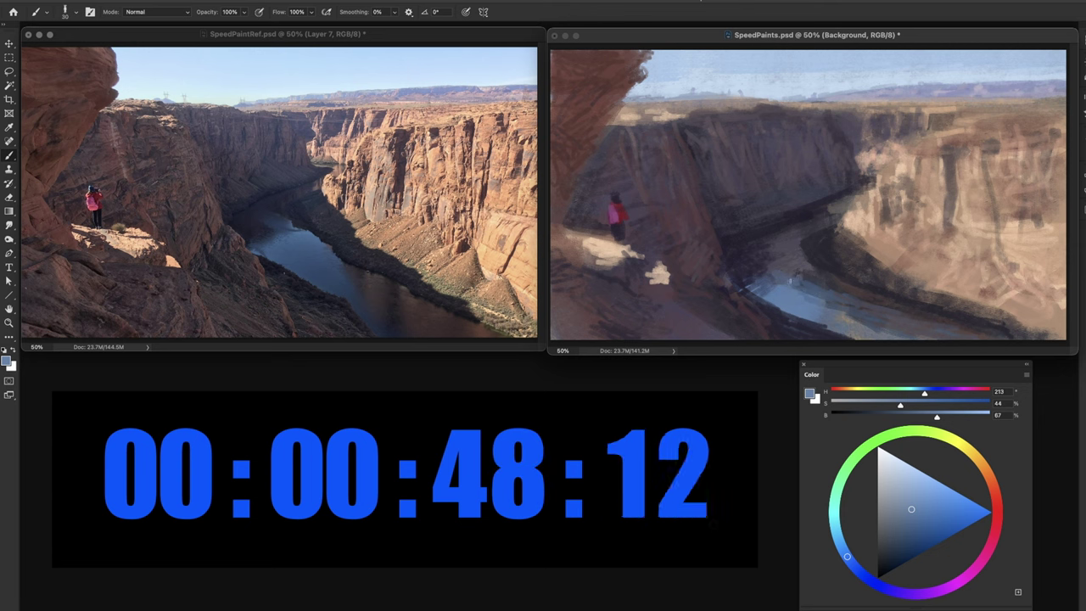
mouse_move(793, 268)
left_mouse_down()
mouse_move(819, 272)
mouse_move(808, 274)
mouse_move(835, 307)
mouse_move(795, 283)
mouse_move(851, 317)
left_mouse_up()
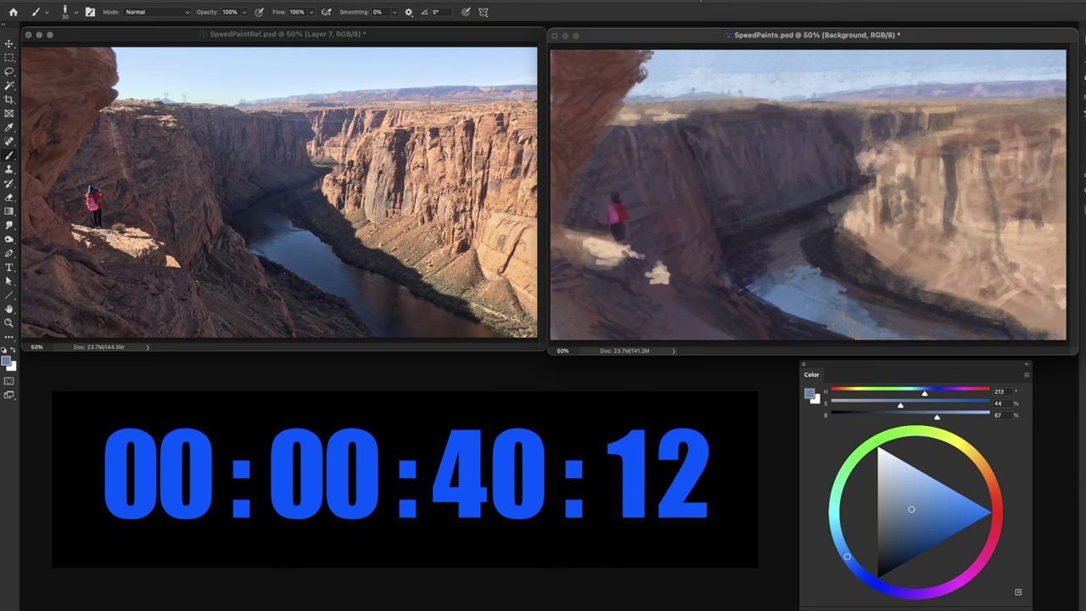
left_click_drag(822, 325, 851, 336)
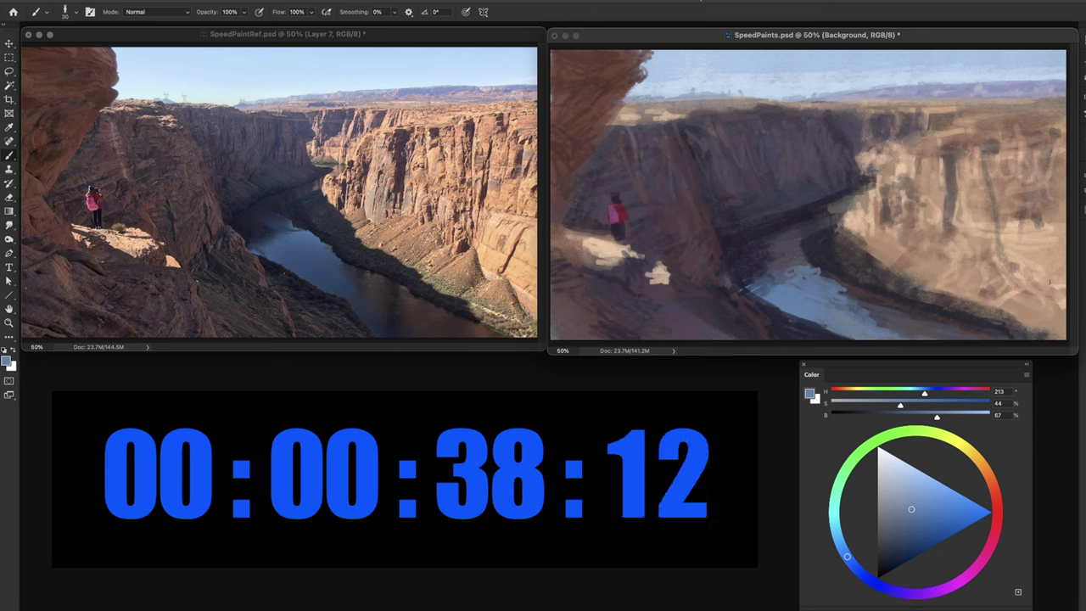
left_click_drag(910, 514, 912, 528)
left_click_drag(852, 331, 886, 337)
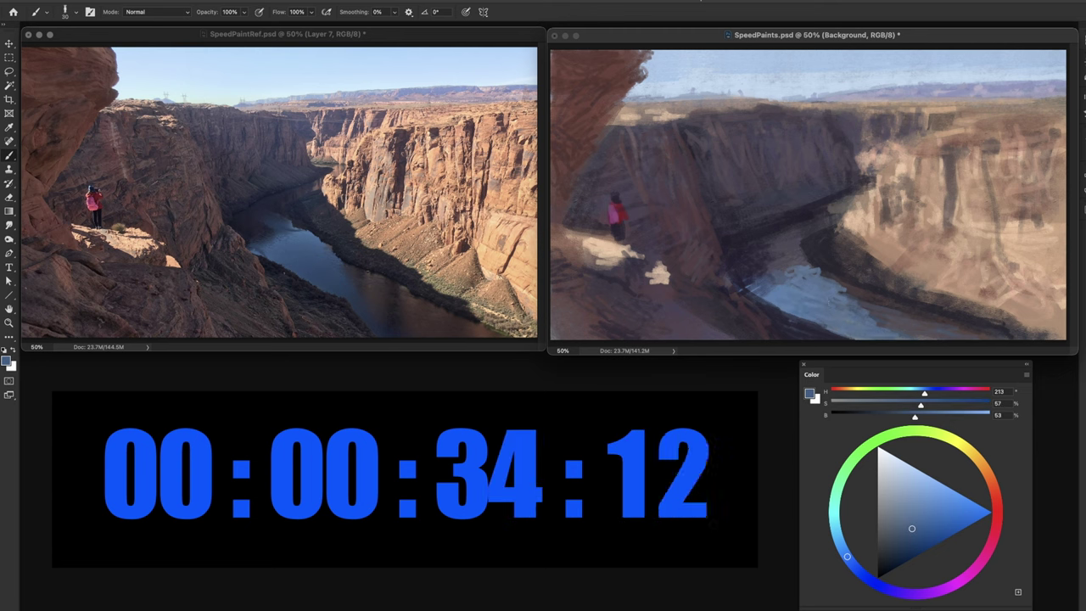
Deepen the river's foreground end and extend the water upstream in darker blue (H 213, S 62, B 48).
left_click(912, 534)
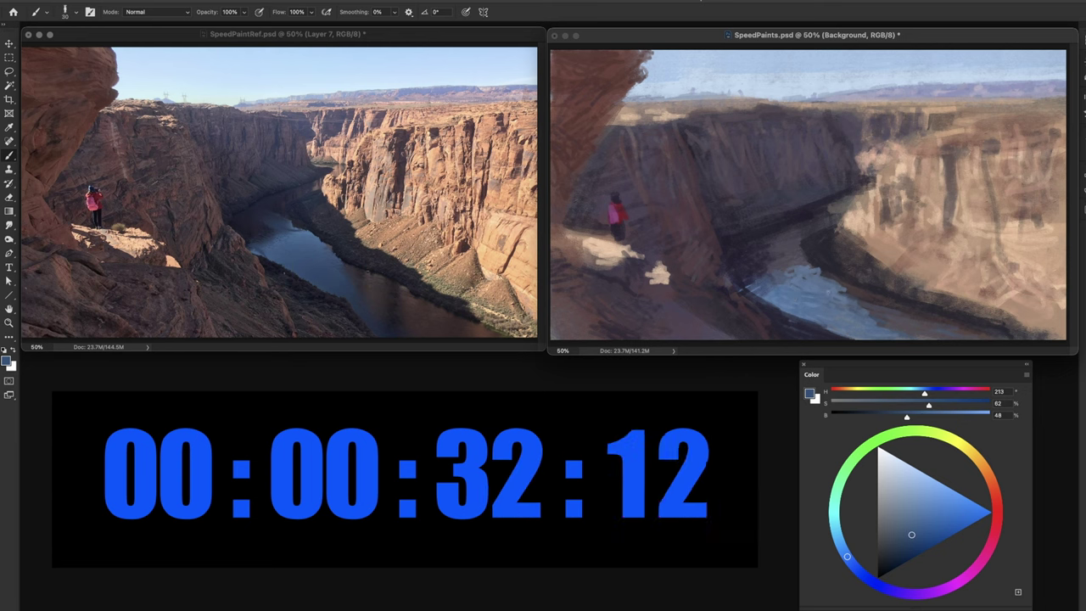
left_click_drag(844, 332, 830, 330)
left_click_drag(803, 290, 806, 272)
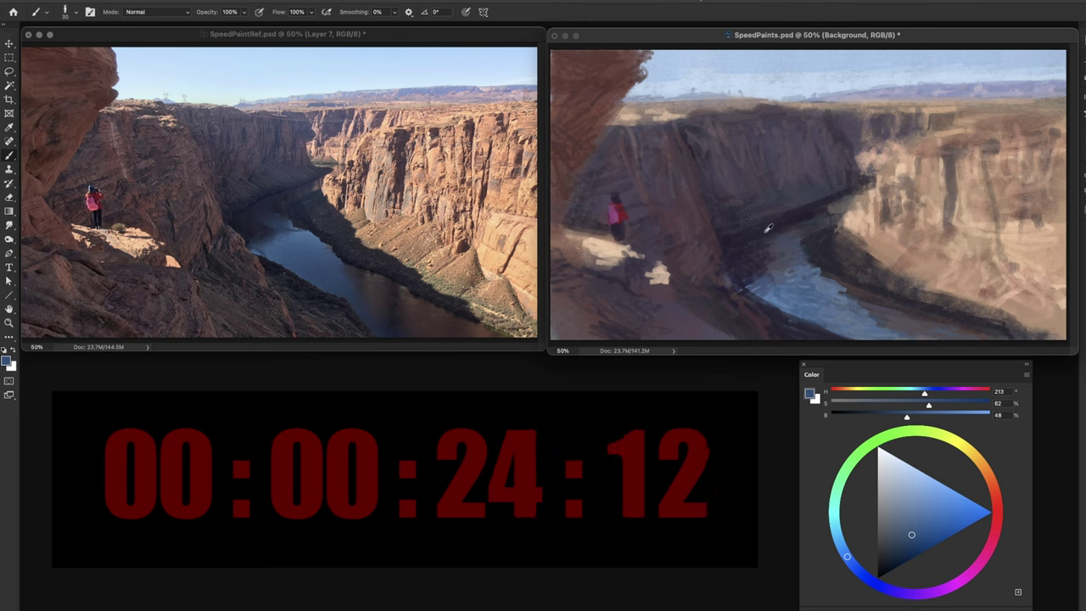
Refine the river's shadowed left bank with sampled dark violets (H 244 and H 257) and the adjoining cliff edge with muted purples (H 314 and H 342).
left_click(771, 238, "alt")
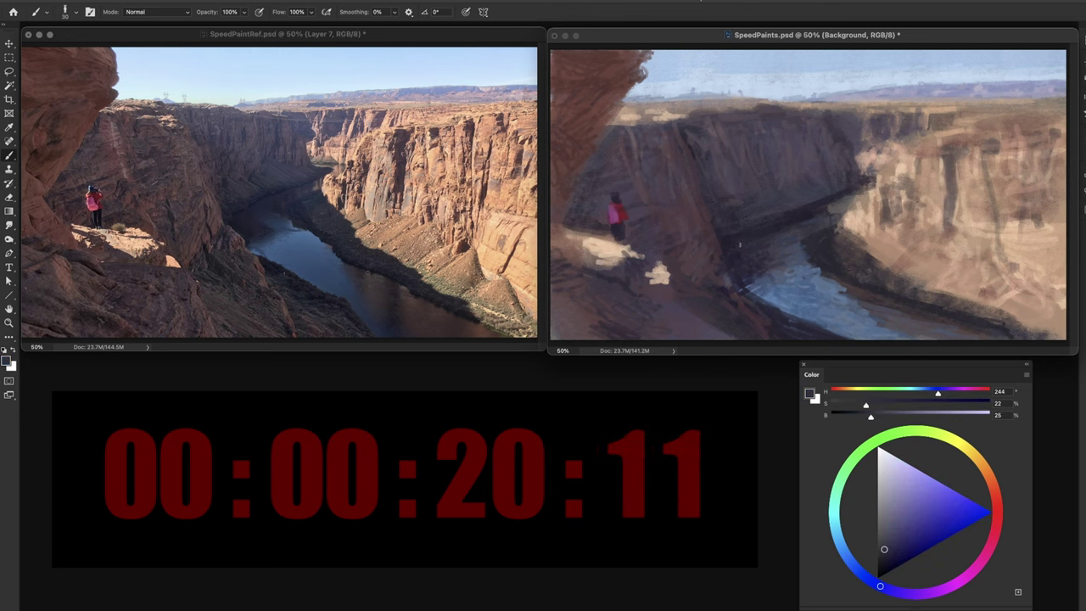
left_click(803, 216, "alt")
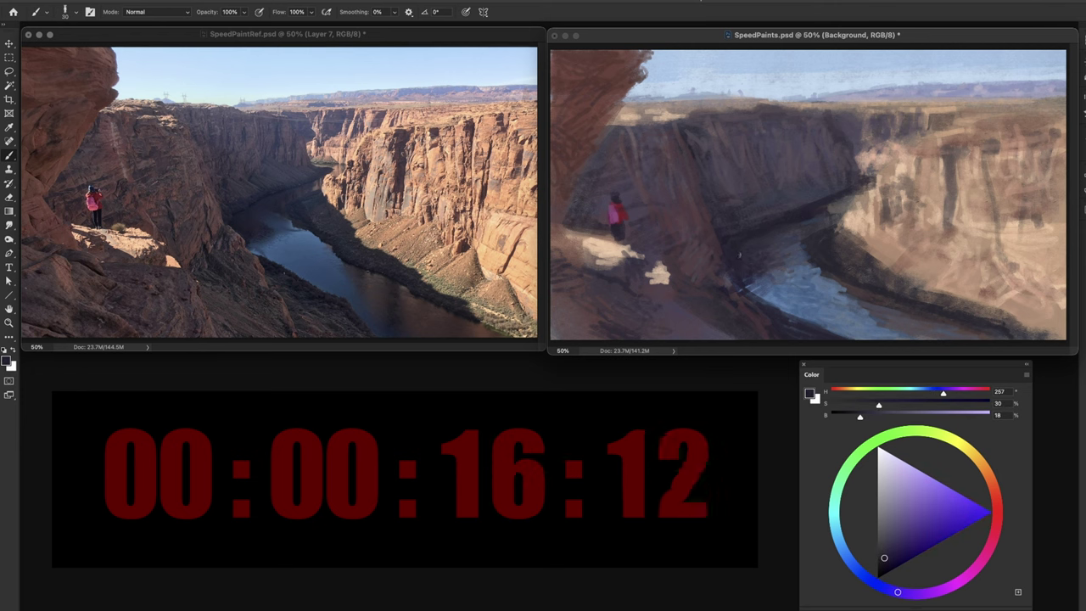
left_click(710, 246, "alt")
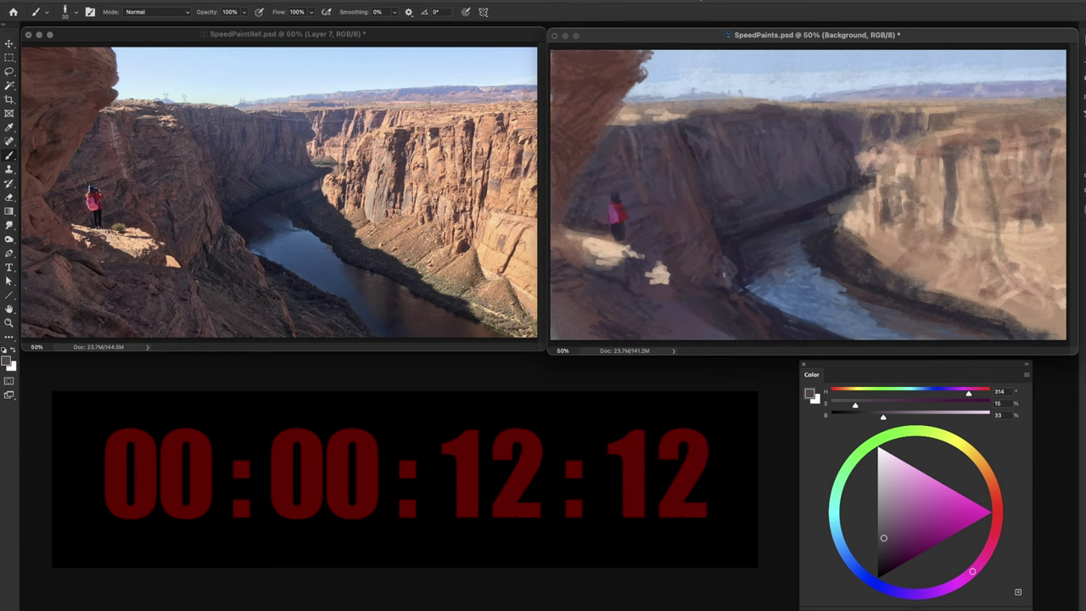
left_click(705, 217, "alt")
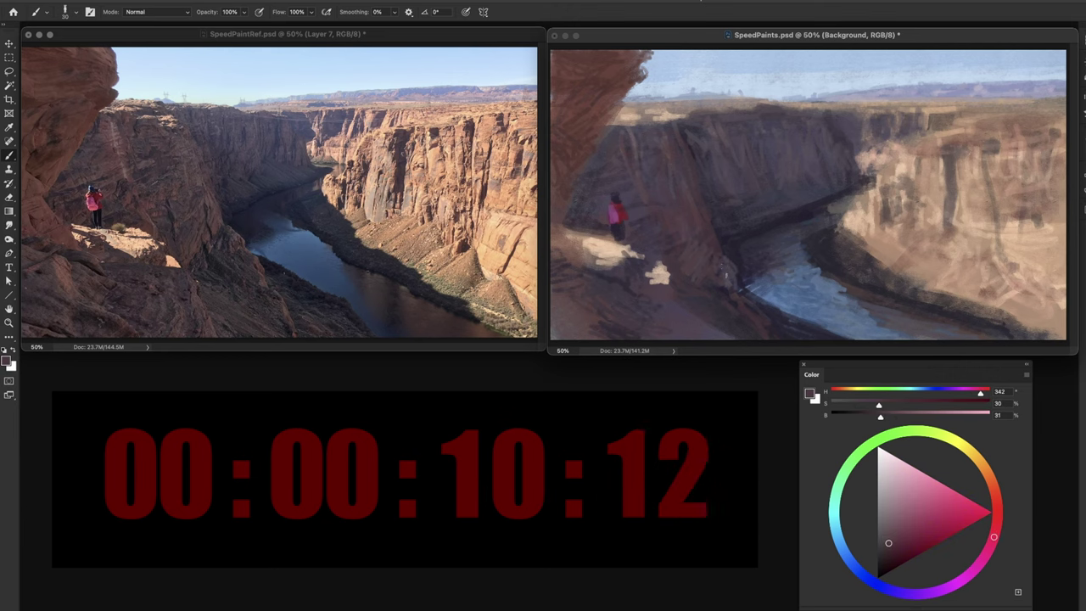